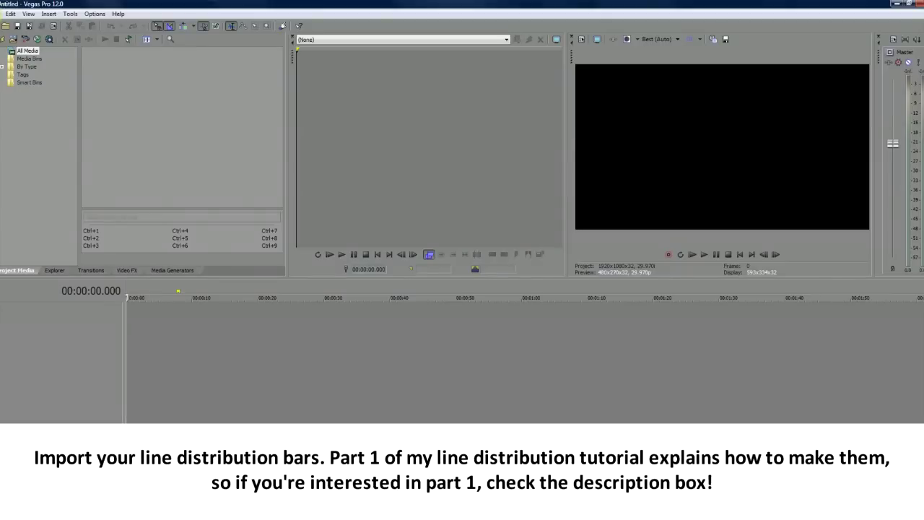
# Import the 1BARS.png image from the Documents folder
pyautogui.click(2, 14)
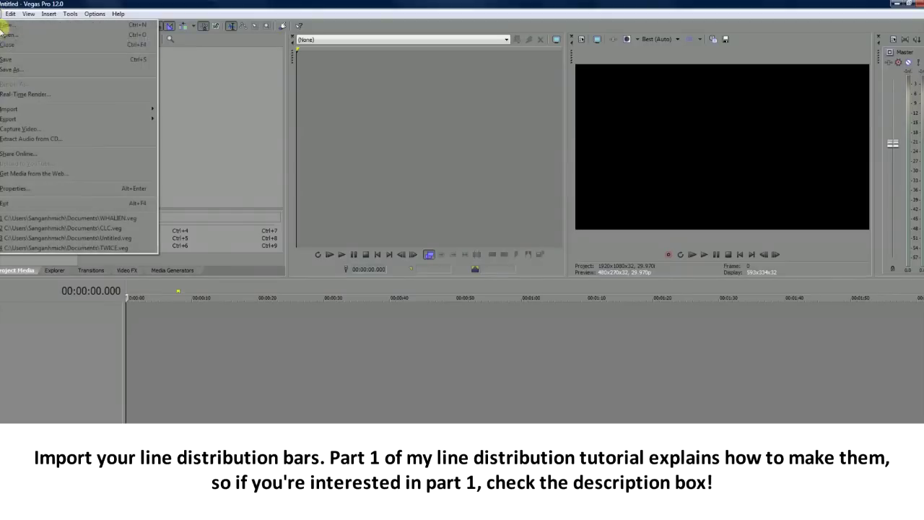
pyautogui.click(14, 37)
pyautogui.scroll(3, 77, 160)
pyautogui.click(36, 142)
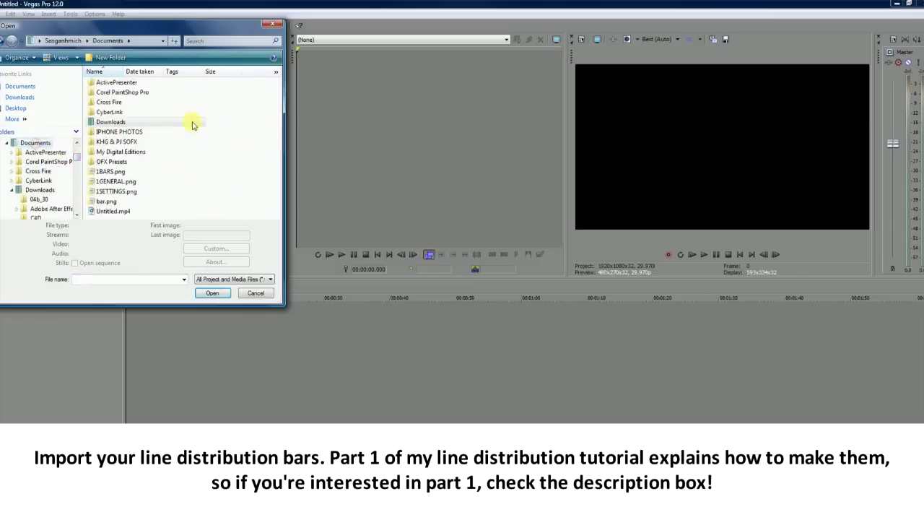
pyautogui.click(122, 173)
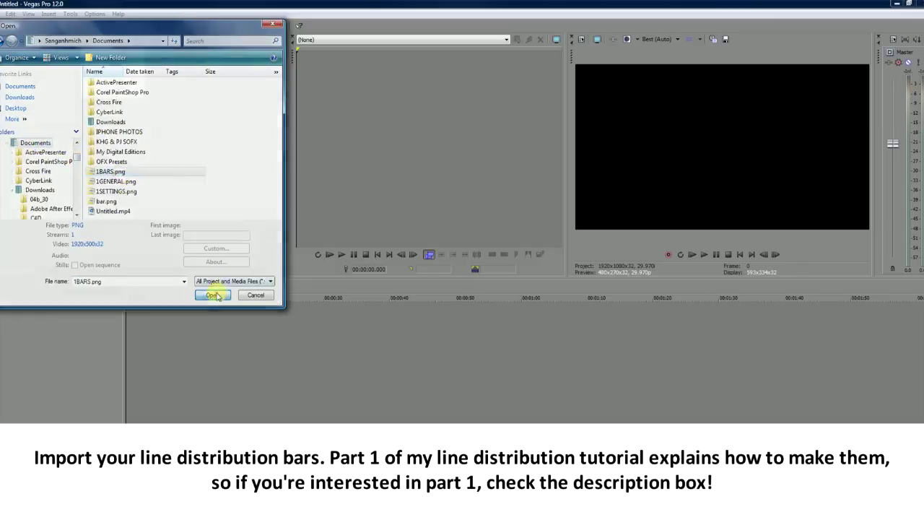
pyautogui.click(212, 295)
# Stretch the bars event on the timeline out to about 1:10
pyautogui.click(139, 318)
pyautogui.moveTo(156, 318); pyautogui.dragTo(585, 318)
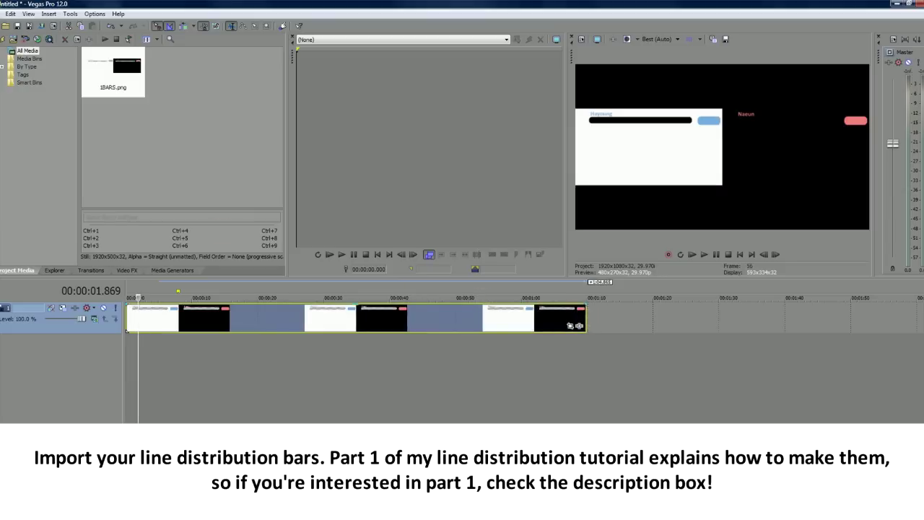
pyautogui.click(2, 14)
pyautogui.click(10, 27)
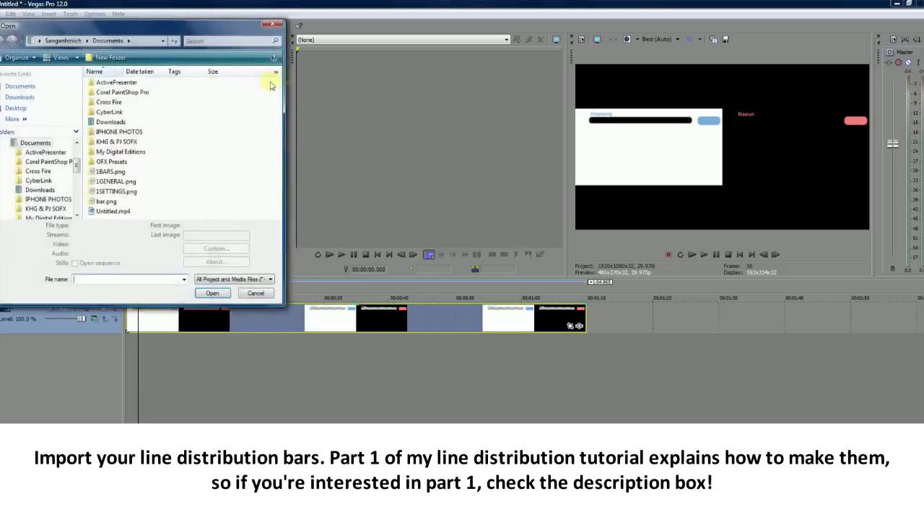
# Import the Naeun & Hayoung song video from Downloads, keeping the existing project settings
pyautogui.doubleClick(116, 122)
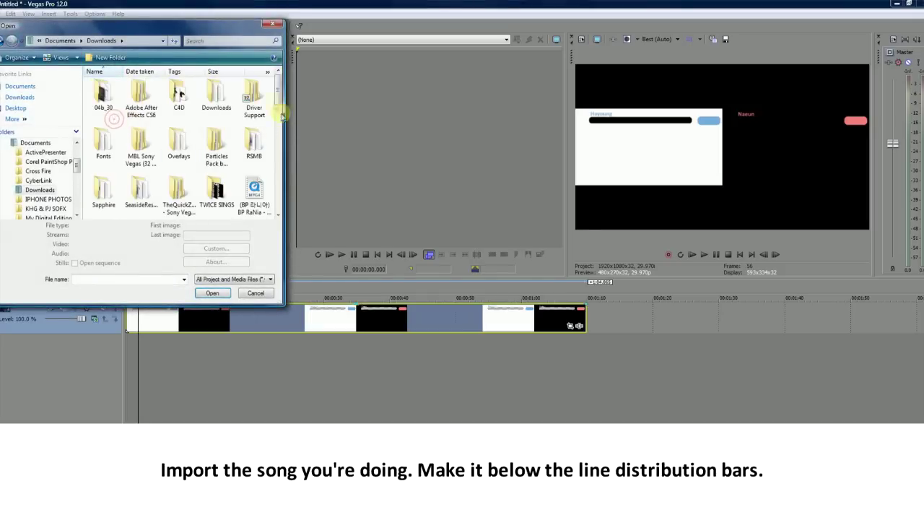
pyautogui.moveTo(282, 127); pyautogui.dragTo(281, 160)
pyautogui.click(225, 190)
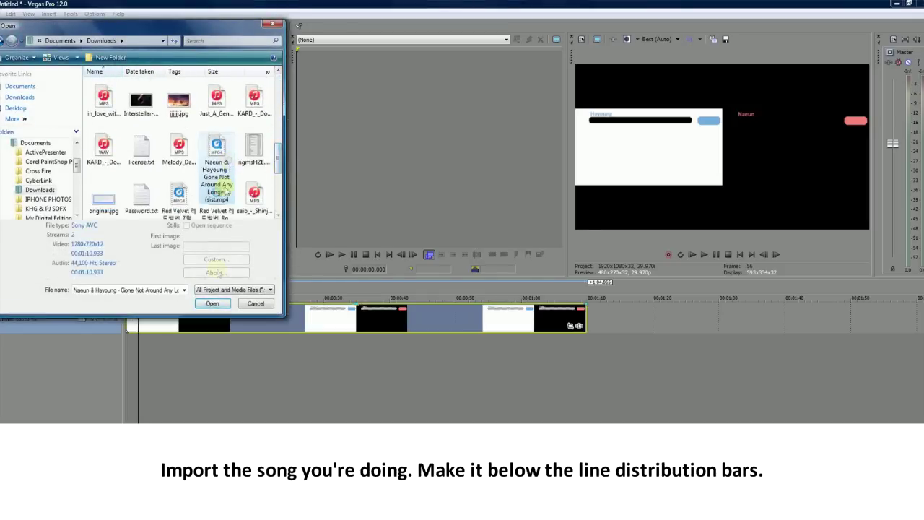
pyautogui.click(217, 302)
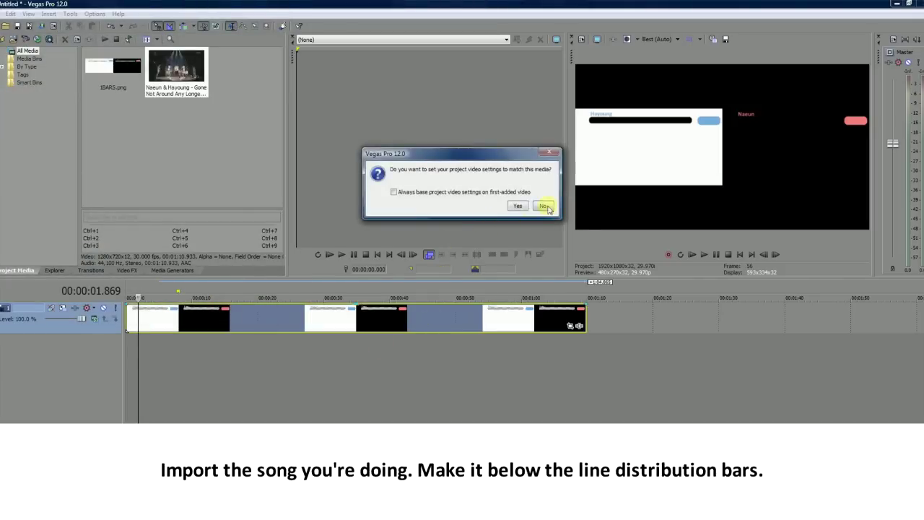
pyautogui.click(545, 207)
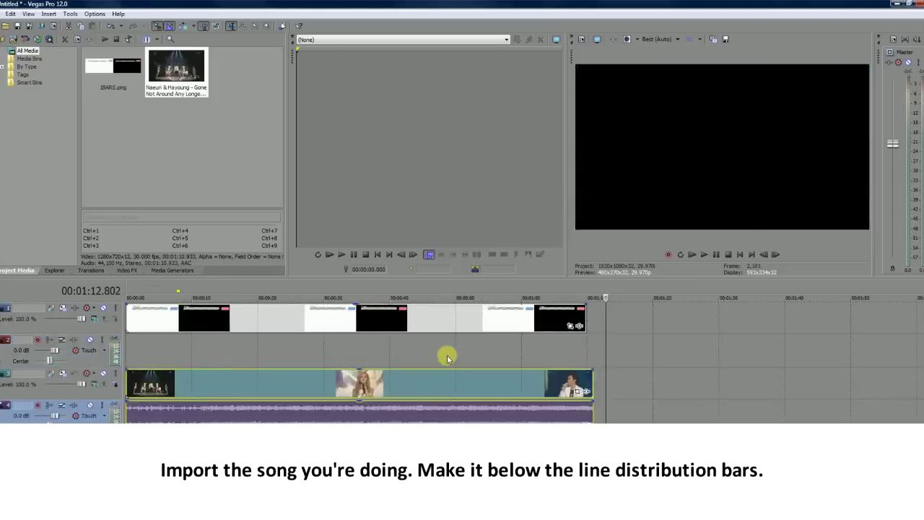
# Delete the empty leftover audio track from the timeline
pyautogui.click(446, 352)
pyautogui.rightClick(447, 351)
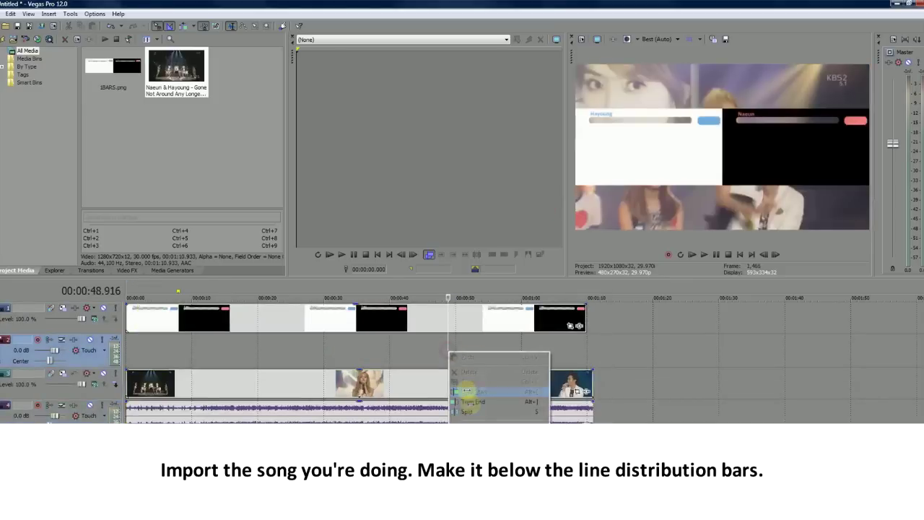
pyautogui.press('Escape')
pyautogui.press('Delete')
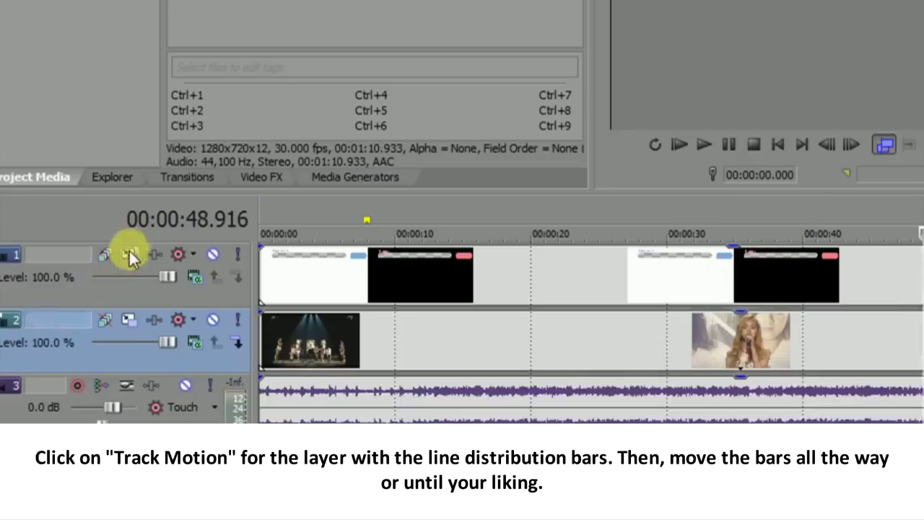
pyautogui.click(51, 307)
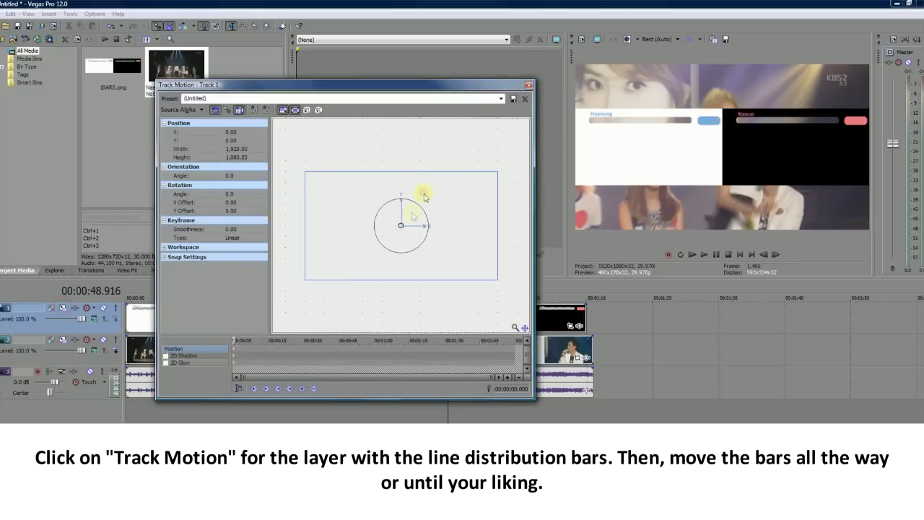
# Move the bars track down to the frame bottom at Y -537.52
pyautogui.moveTo(399, 228); pyautogui.dragTo(399, 229)
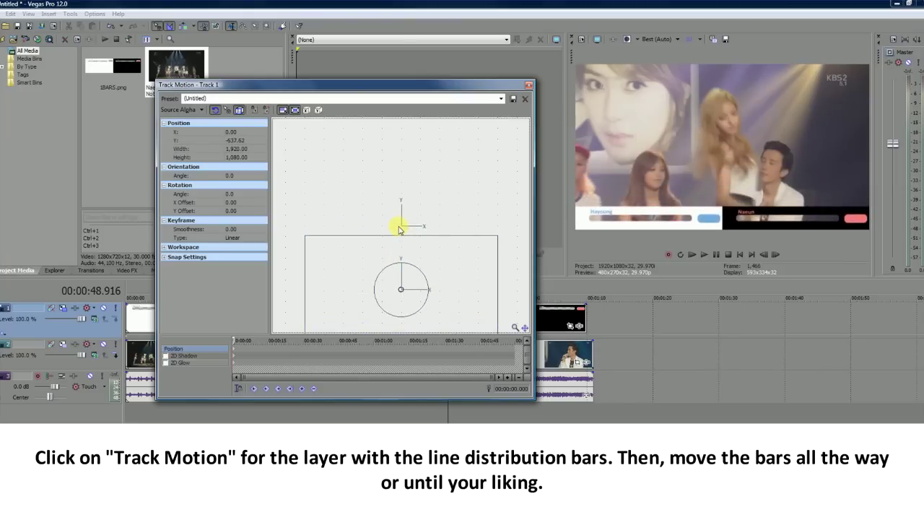
pyautogui.click(528, 84)
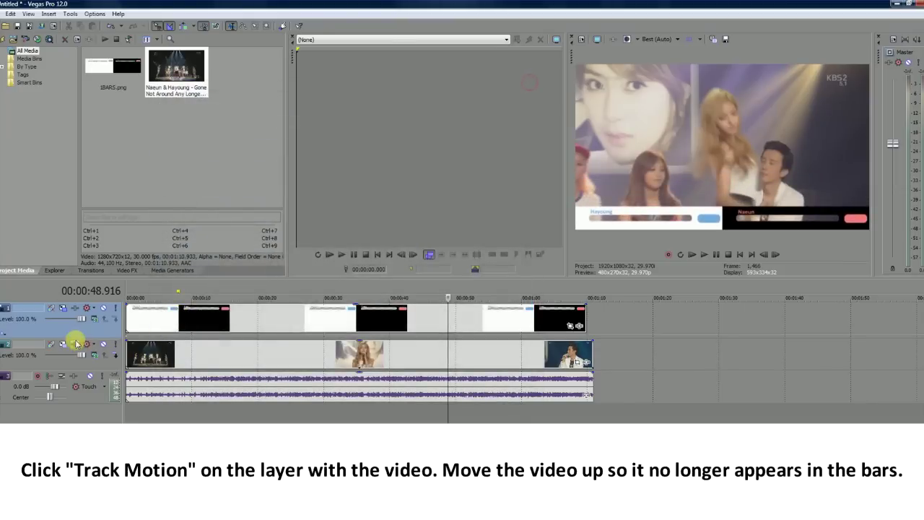
# Raise the song video track to Y 148.28, then play the project from the start
pyautogui.click(63, 345)
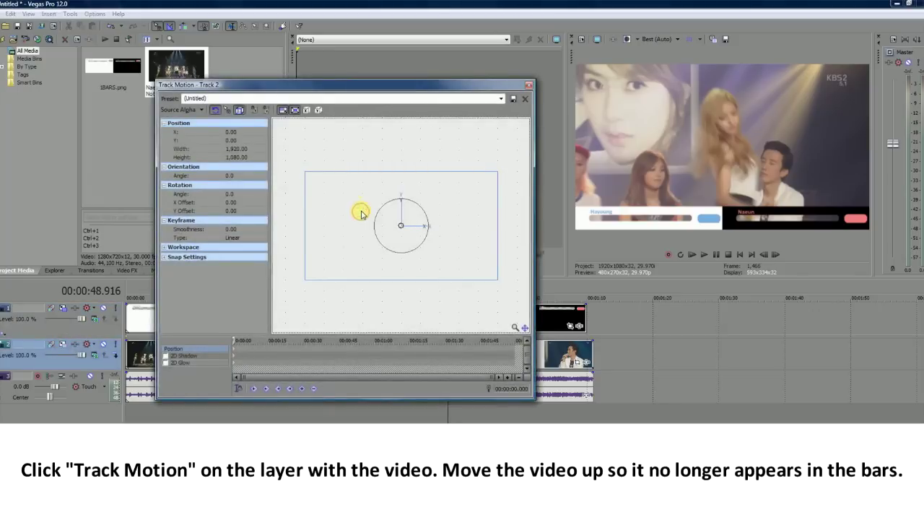
pyautogui.moveTo(361, 214)
pyautogui.mouseDown()
pyautogui.moveTo(361, 197)
pyautogui.moveTo(361, 214)
pyautogui.mouseUp()
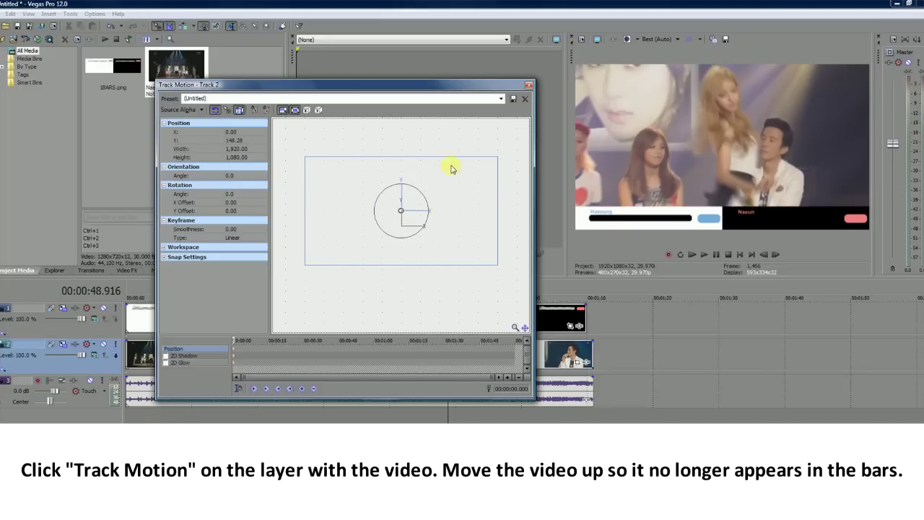
pyautogui.click(528, 86)
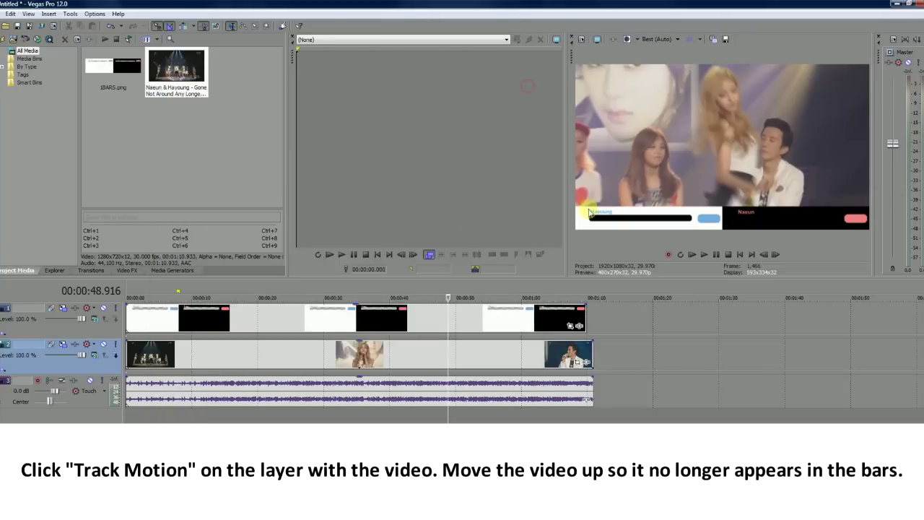
pyautogui.click(590, 318)
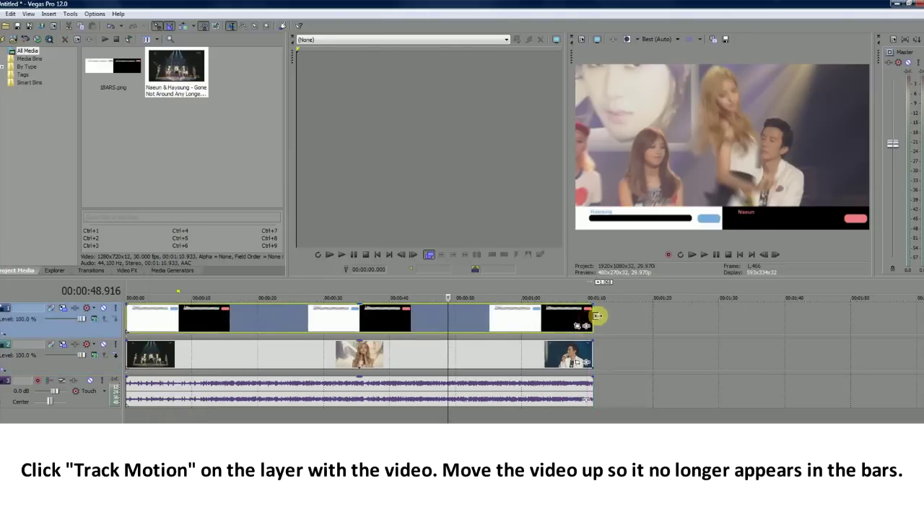
pyautogui.click(692, 254)
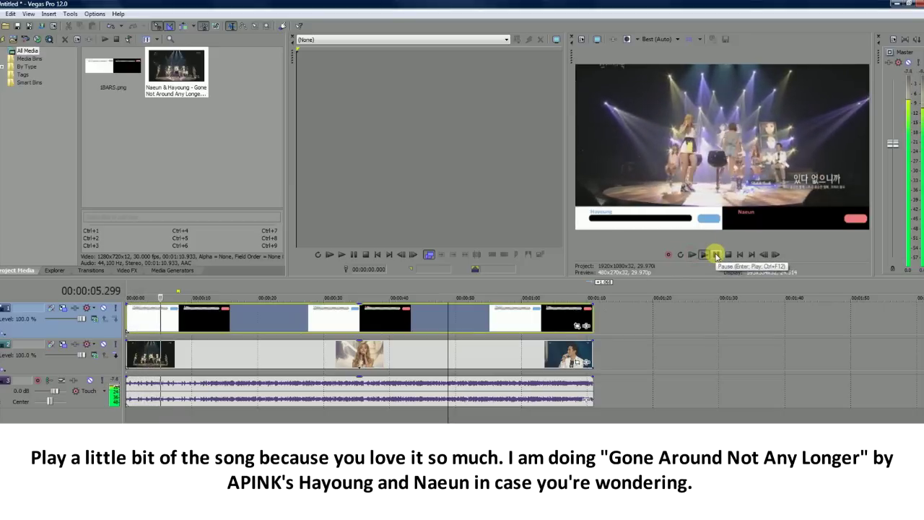
# Stop playback and insert a blank video track between the bars and the song video
pyautogui.click(715, 255)
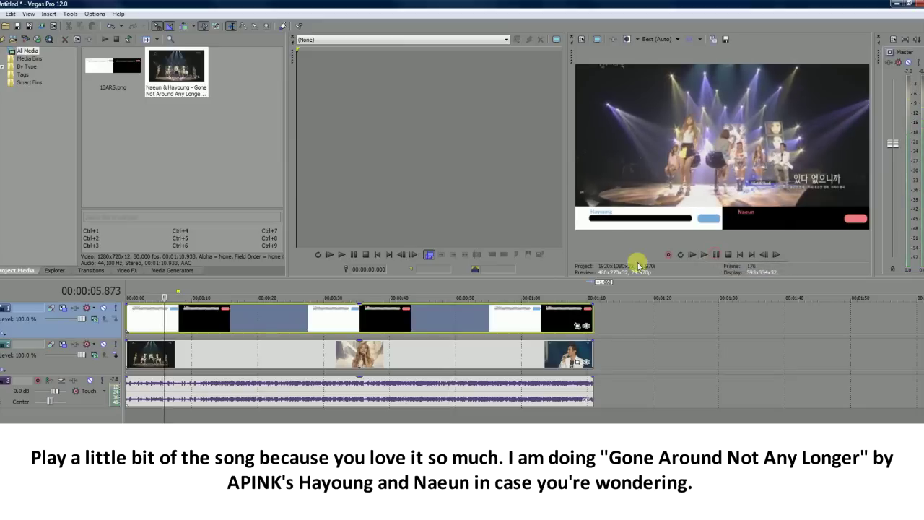
pyautogui.rightClick(605, 352)
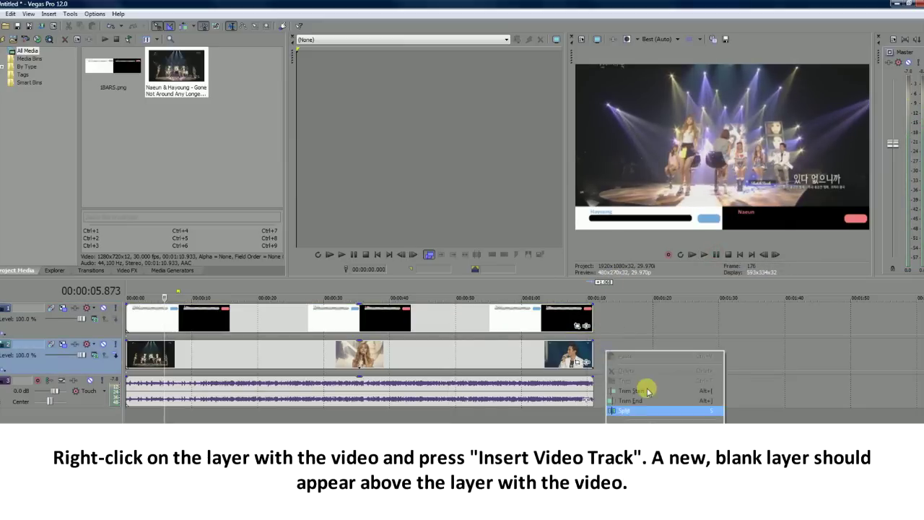
pyautogui.click(635, 440)
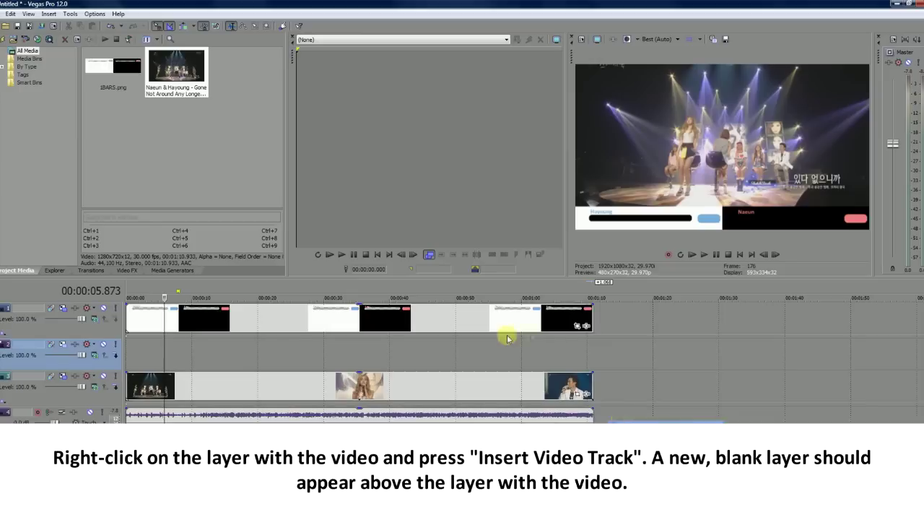
pyautogui.click(138, 270)
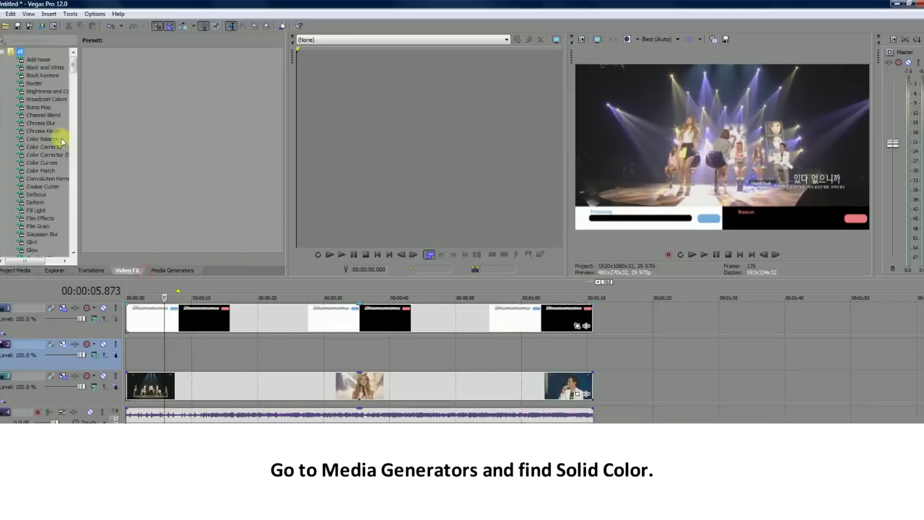
# Add a gray Solid Color to the new track with a 1920 x 200 frame
pyautogui.click(151, 269)
pyautogui.moveTo(108, 177); pyautogui.dragTo(202, 351)
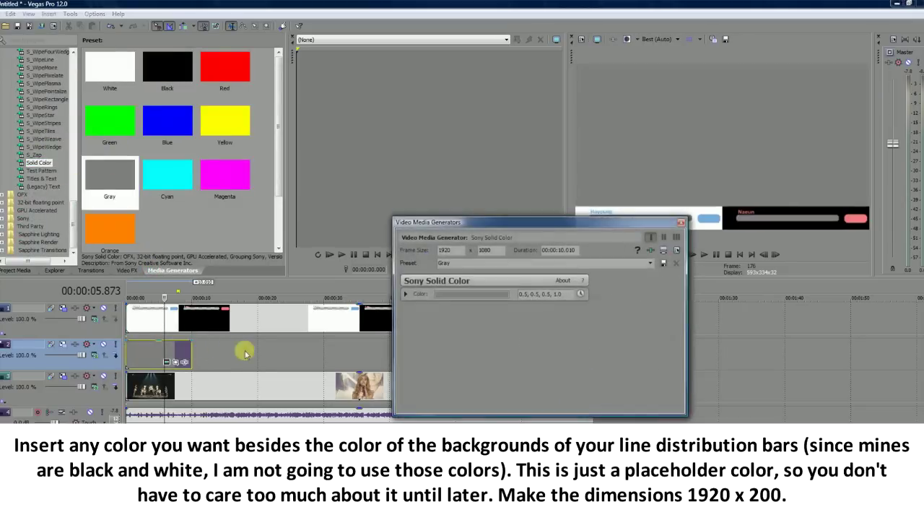
pyautogui.doubleClick(485, 250)
pyautogui.write('2')
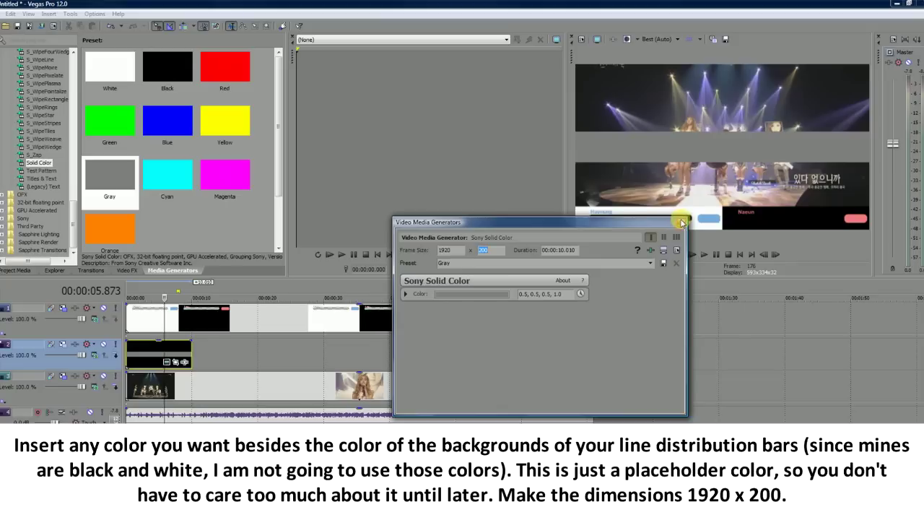
pyautogui.click(681, 222)
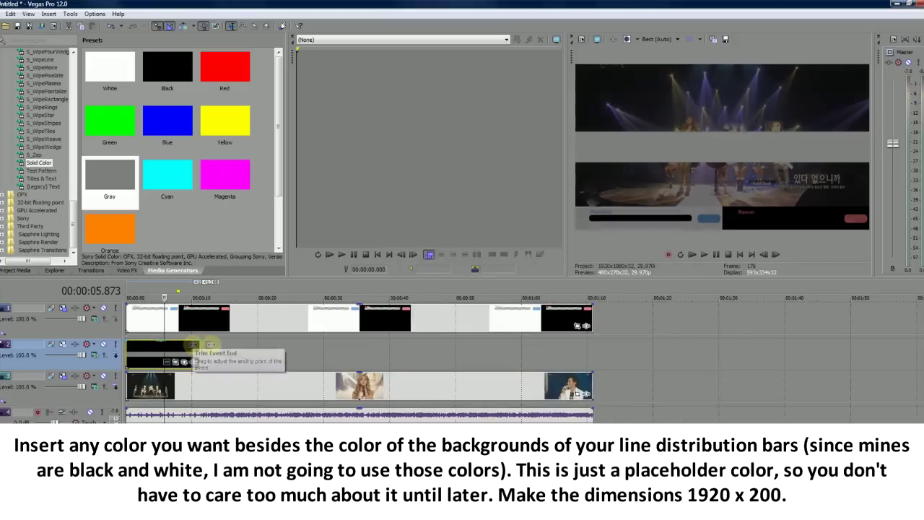
# Extend the solid-colour event to the project end and shift it slightly right
pyautogui.moveTo(190, 358); pyautogui.dragTo(591, 359)
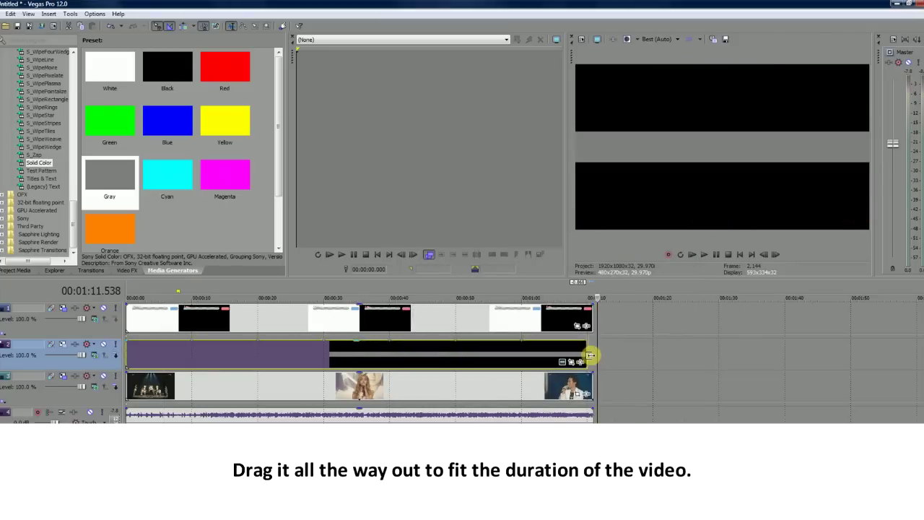
pyautogui.click(586, 356)
pyautogui.moveTo(128, 353); pyautogui.dragTo(160, 355)
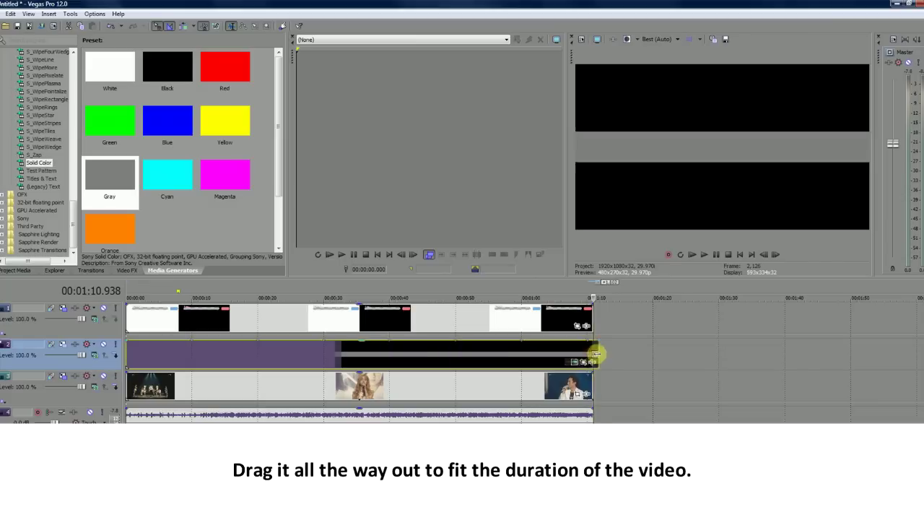
pyautogui.click(527, 359)
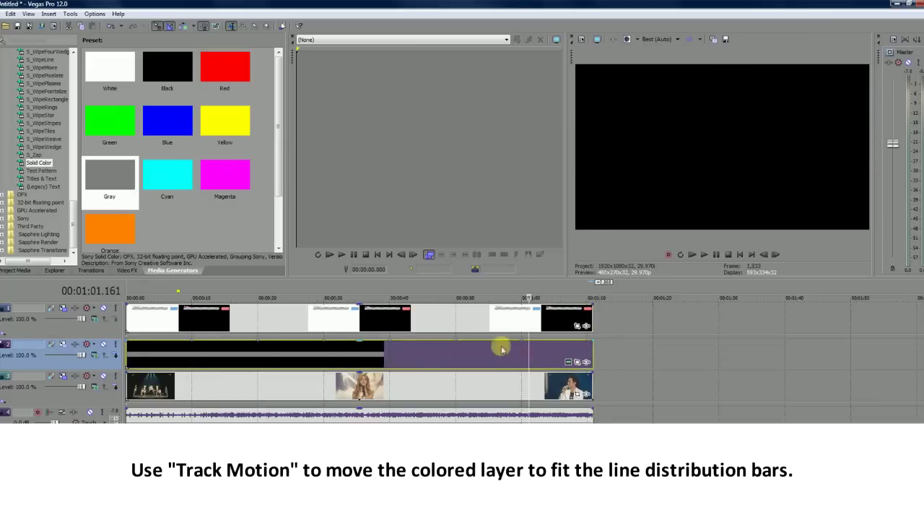
# Lower track 2's gray layer to Y -489.34, behind the bottom bars
pyautogui.click(64, 344)
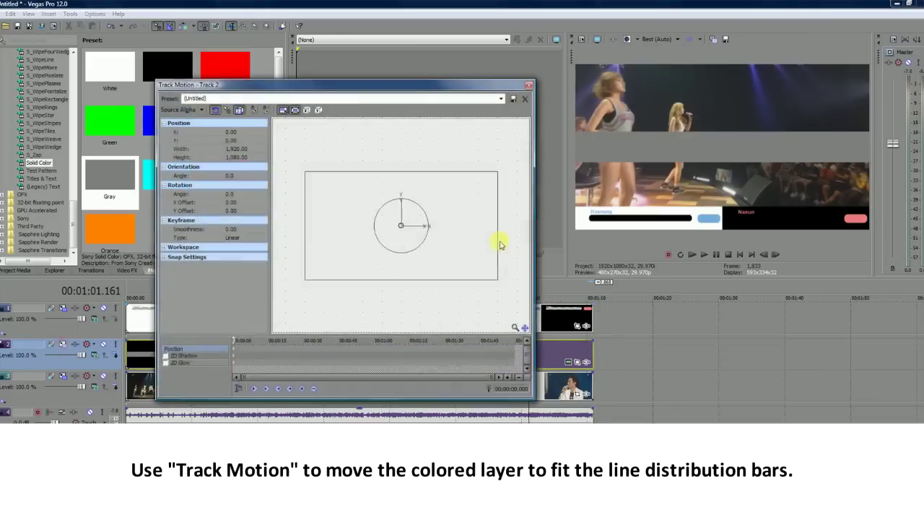
pyautogui.press('KP_2')
pyautogui.press('KP_2')
pyautogui.press('KP_2')
pyautogui.press('KP_2')
pyautogui.press('KP_2')
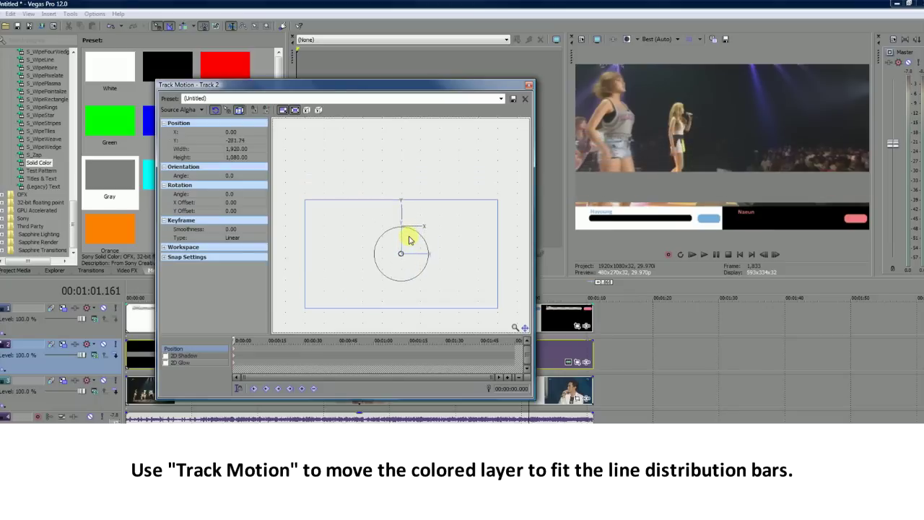
pyautogui.press('KP_2')
pyautogui.press('KP_2')
pyautogui.press('KP_2')
pyautogui.press('KP_2')
pyautogui.press('KP_2')
pyautogui.press('KP_2')
pyautogui.press('KP_2')
pyautogui.press('KP_2')
pyautogui.press('KP_2')
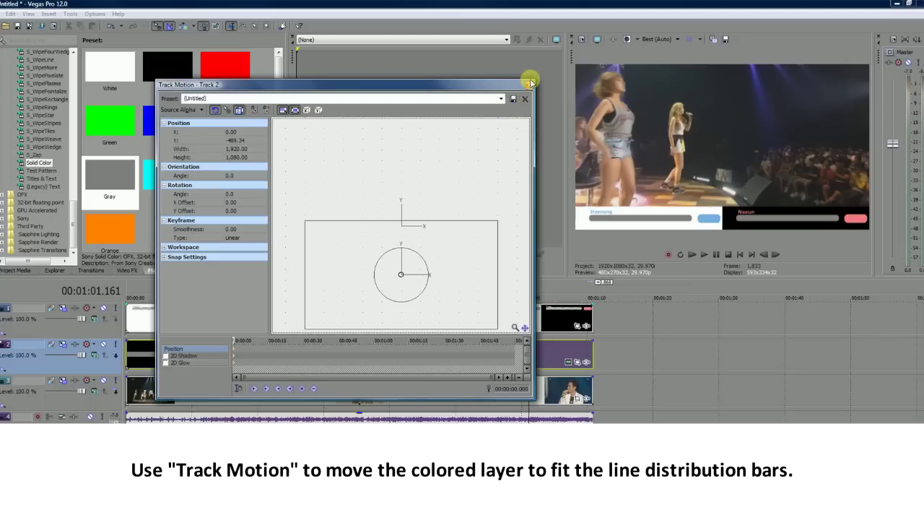
pyautogui.click(526, 87)
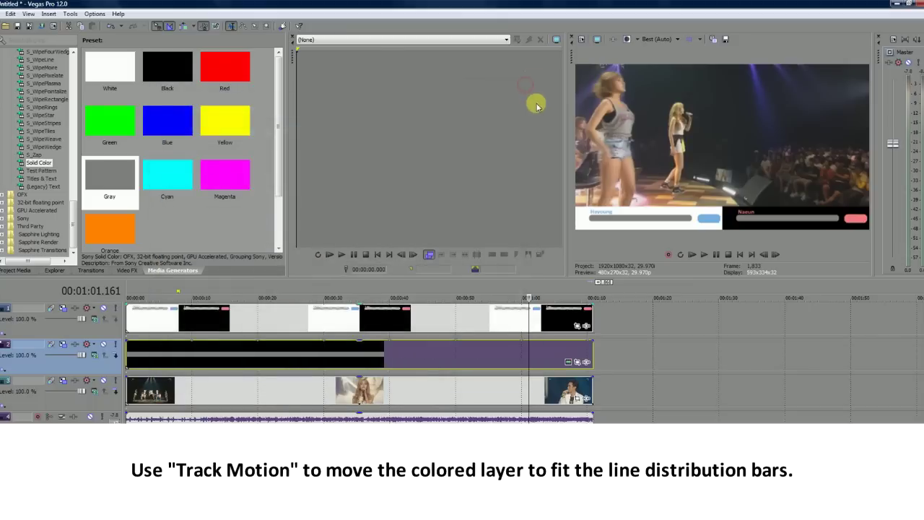
# Insert a new video track at the top and return the playhead to the start
pyautogui.rightClick(607, 316)
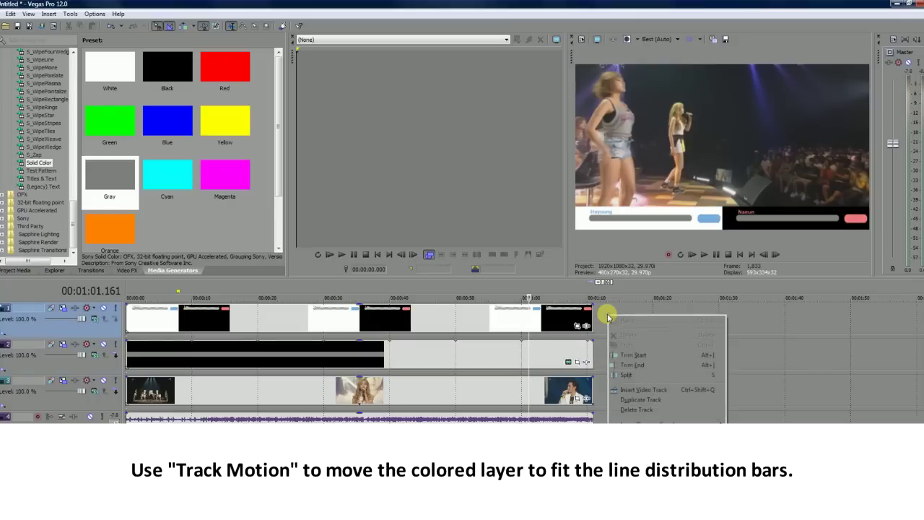
pyautogui.click(640, 390)
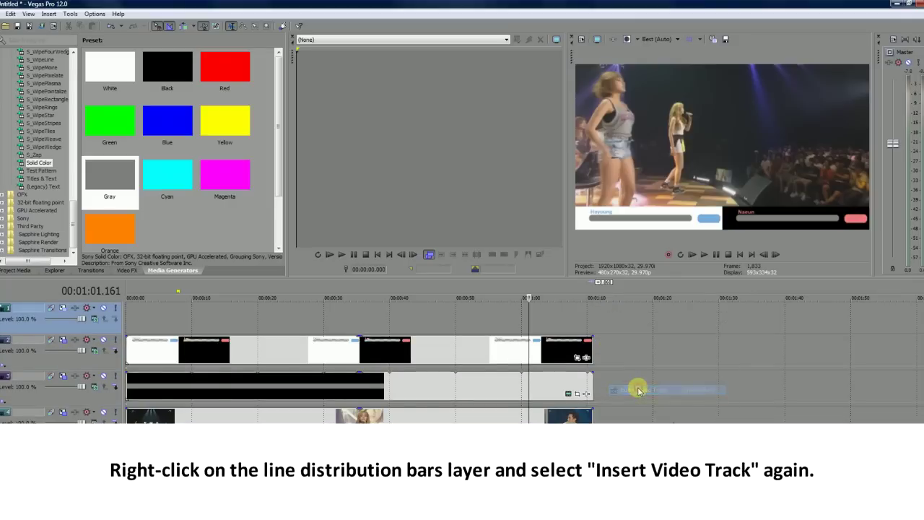
pyautogui.click(127, 318)
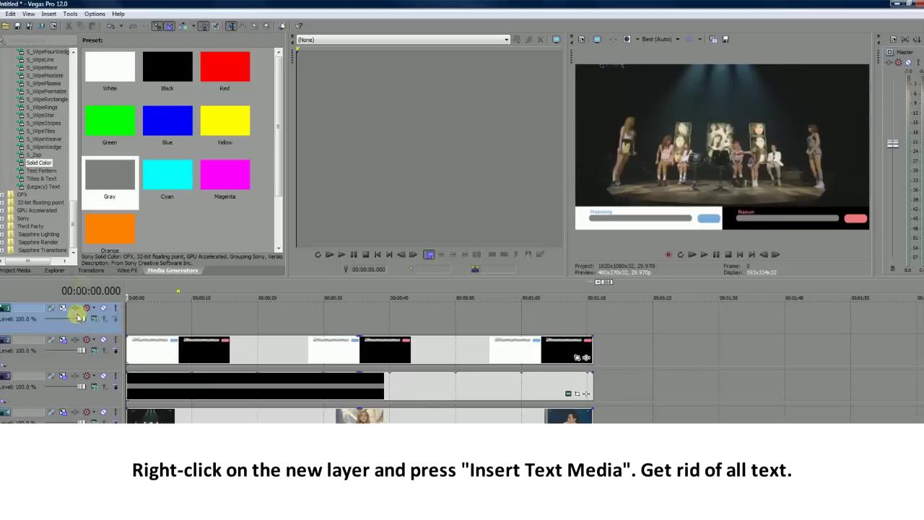
# Add a blank text event lasting 00:01:05.005 and extend it to the video's end
pyautogui.rightClick(142, 310)
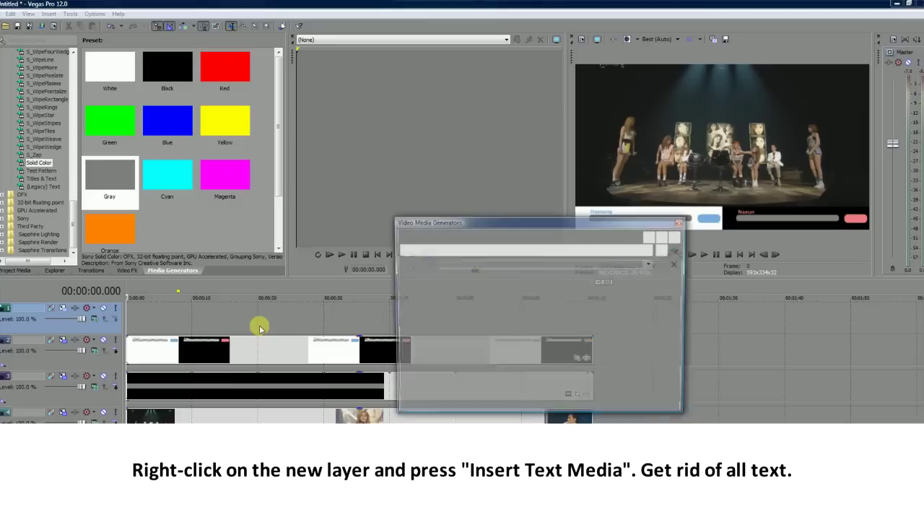
pyautogui.moveTo(627, 339); pyautogui.dragTo(426, 336)
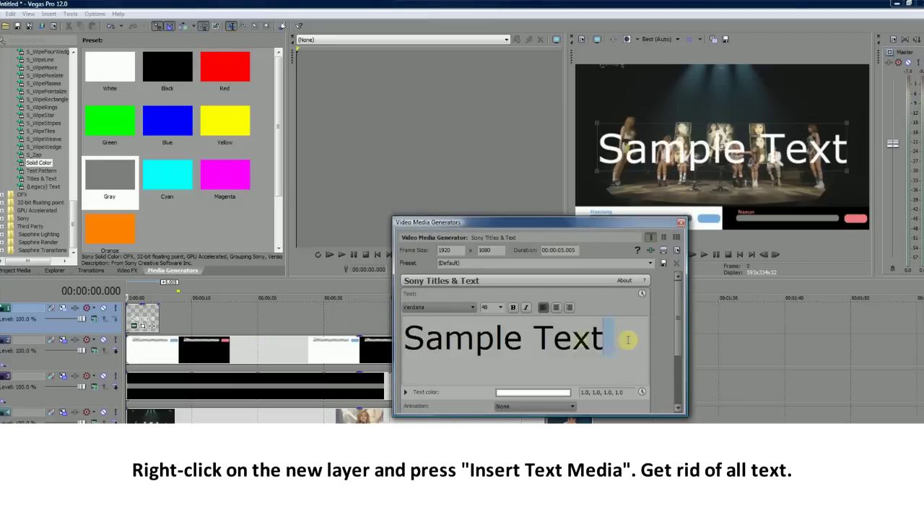
pyautogui.press('BackSpace')
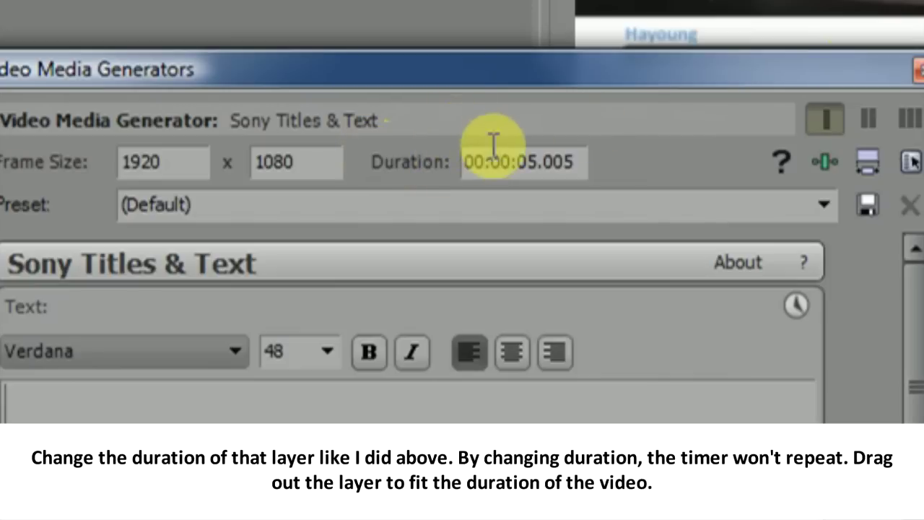
pyautogui.click(503, 160)
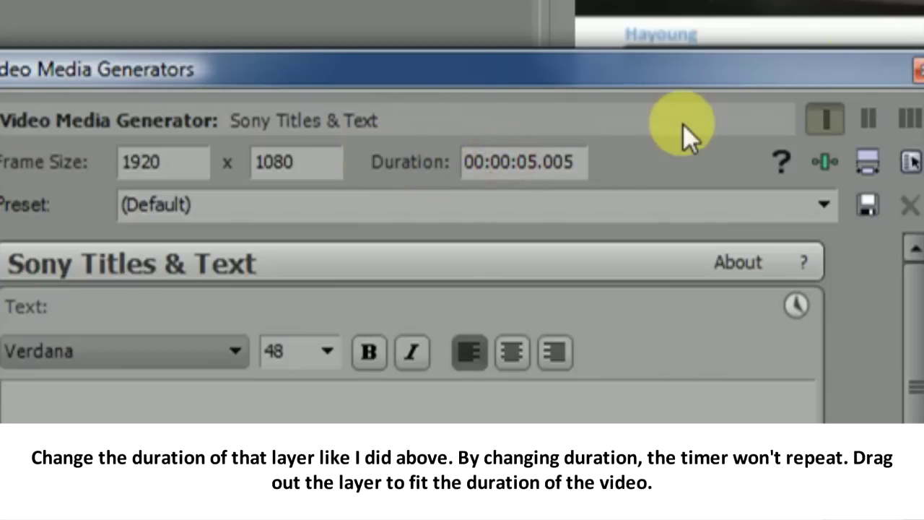
pyautogui.write('1')
pyautogui.press('Return')
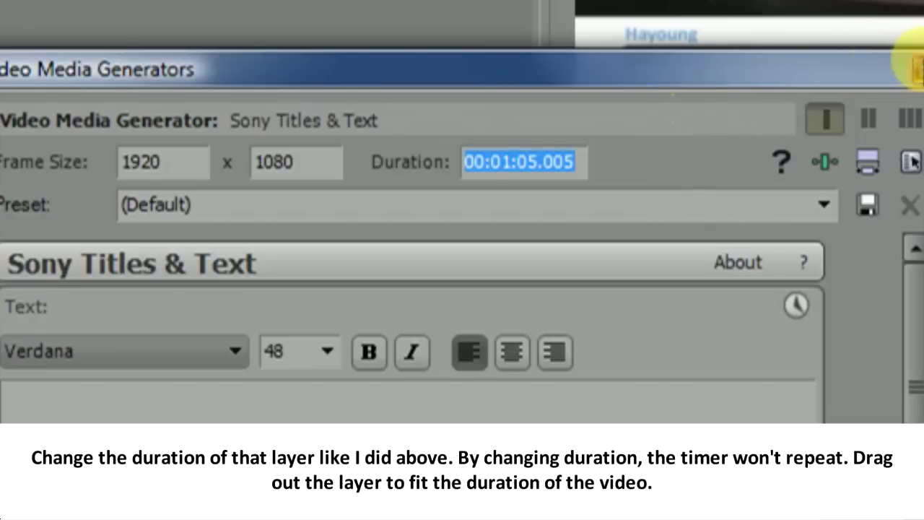
pyautogui.click(915, 68)
pyautogui.moveTo(157, 316); pyautogui.dragTo(590, 320)
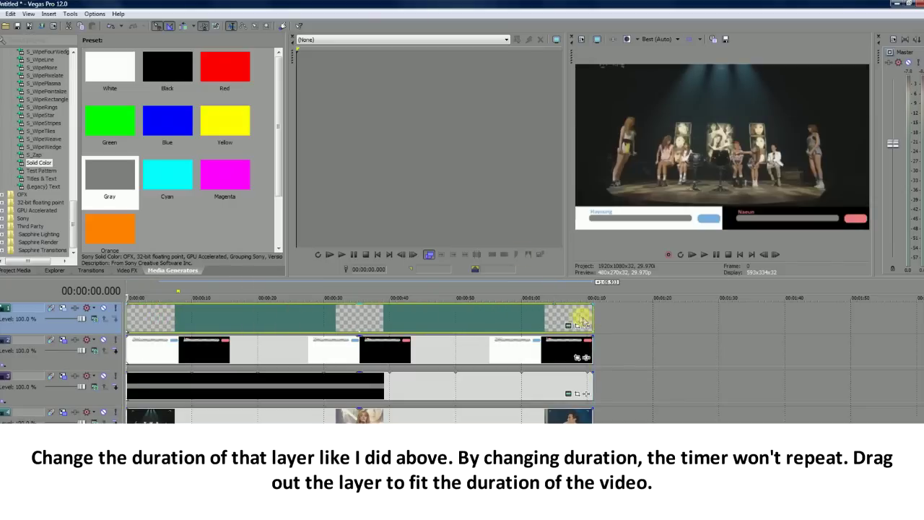
pyautogui.rightClick(577, 312)
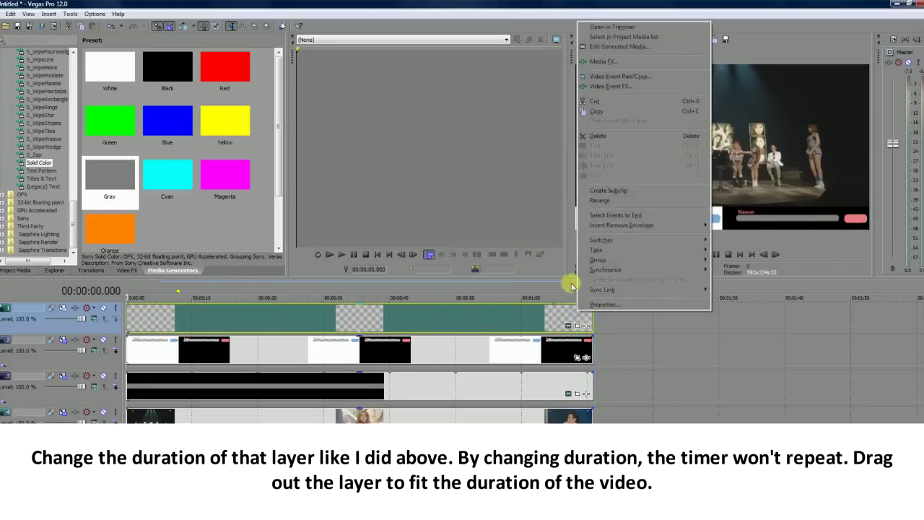
# Apply Sony Timecode media FX to the text event with the format set to Seconds
pyautogui.click(597, 61)
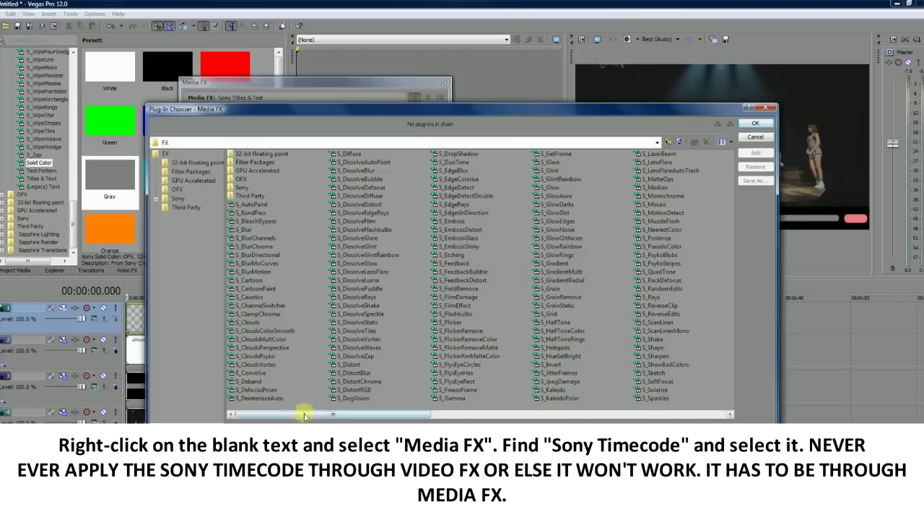
pyautogui.moveTo(303, 413); pyautogui.dragTo(584, 408)
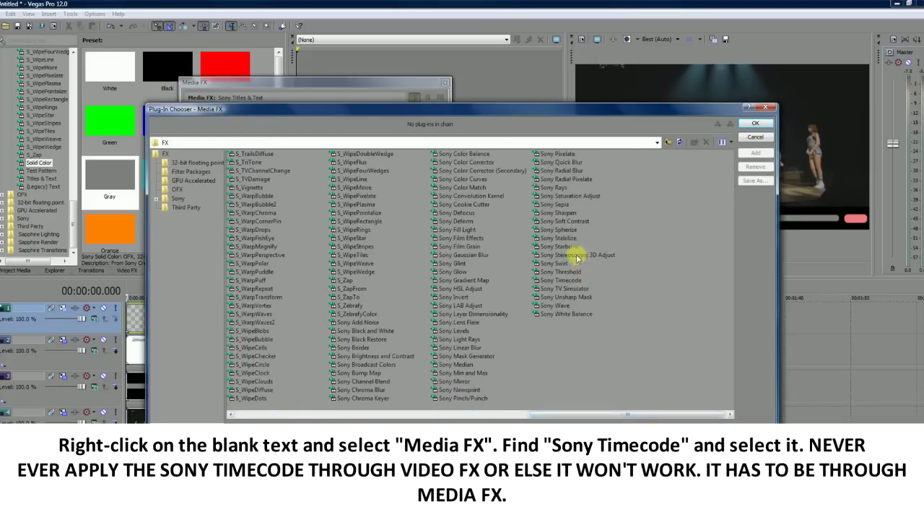
pyautogui.click(561, 280)
pyautogui.click(754, 126)
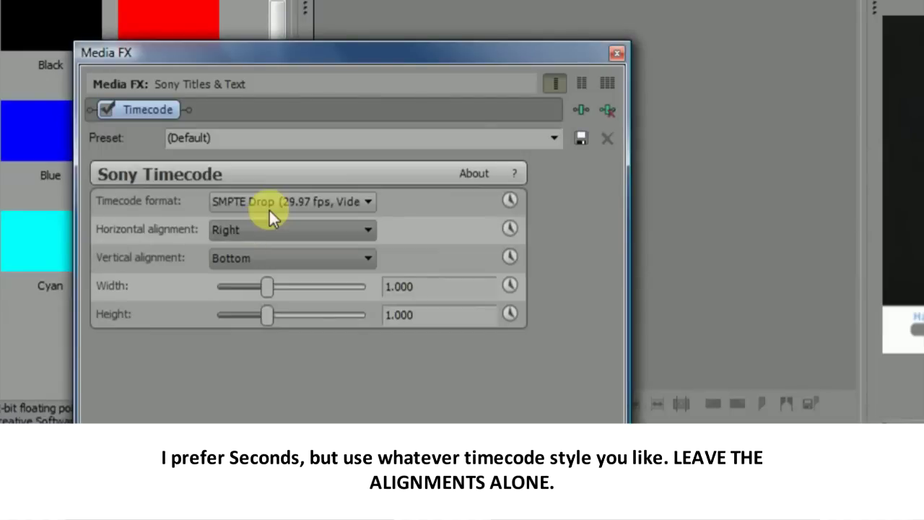
pyautogui.click(274, 157)
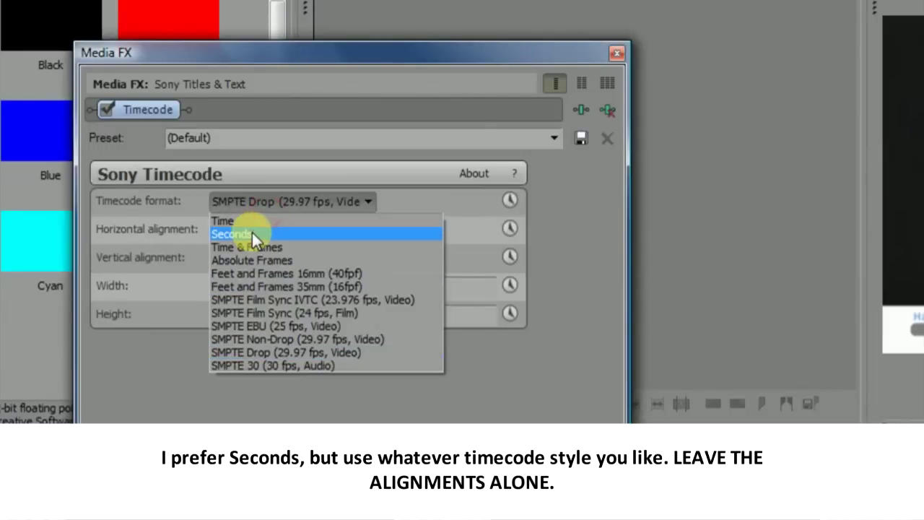
pyautogui.click(252, 233)
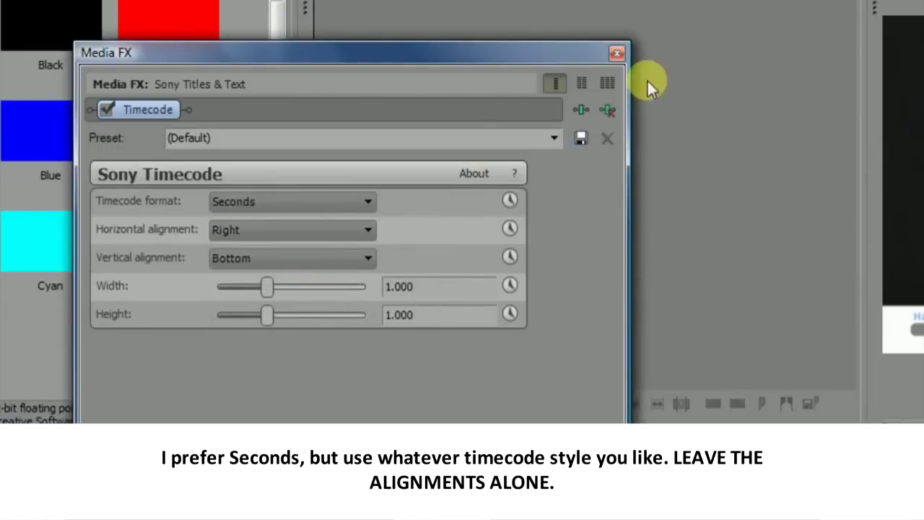
pyautogui.click(620, 52)
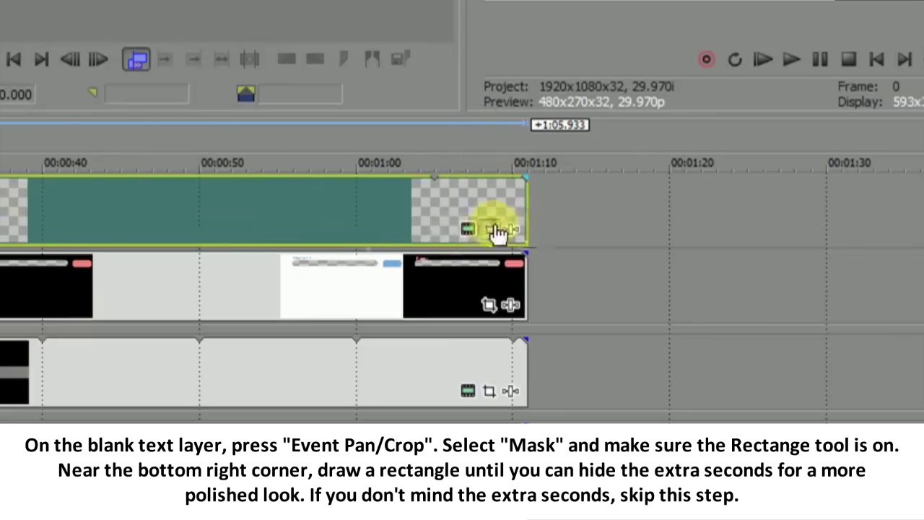
# Draw a bottom-right rectangular Pan/Crop mask on the timer so it shows only 0.0
pyautogui.click(498, 233)
pyautogui.click(106, 361)
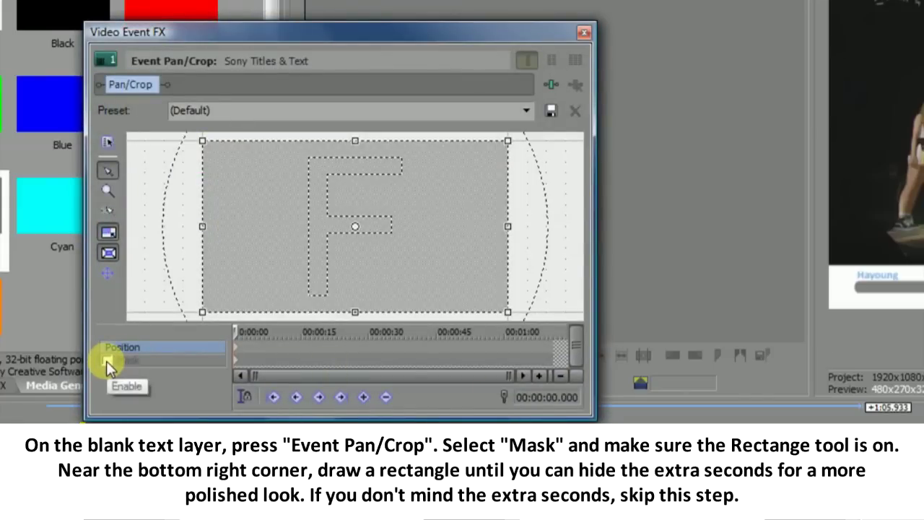
pyautogui.click(106, 361)
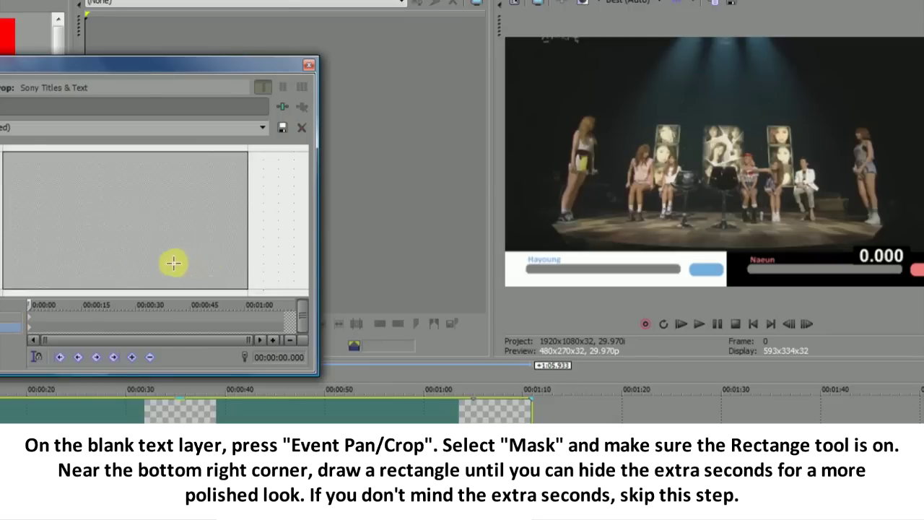
pyautogui.moveTo(173, 263)
pyautogui.mouseDown()
pyautogui.moveTo(246, 288)
pyautogui.moveTo(214, 287)
pyautogui.mouseUp()
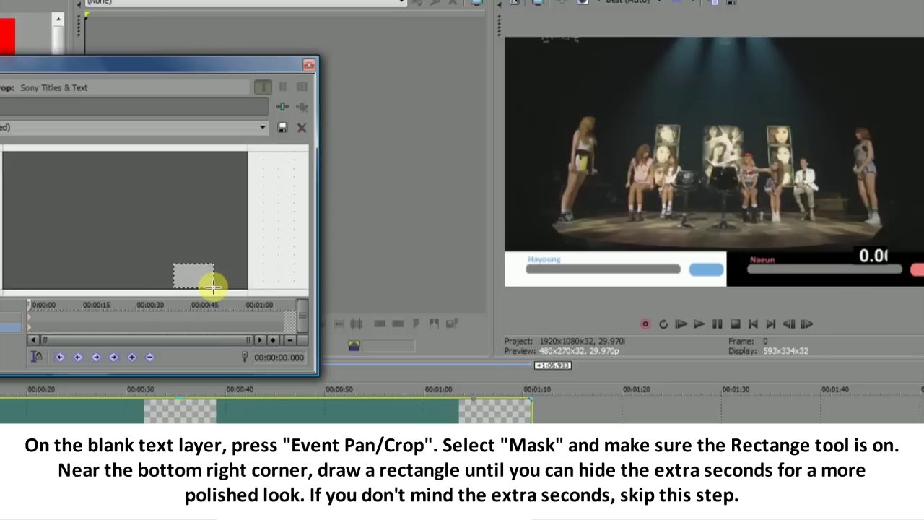
pyautogui.moveTo(211, 287); pyautogui.dragTo(214, 288)
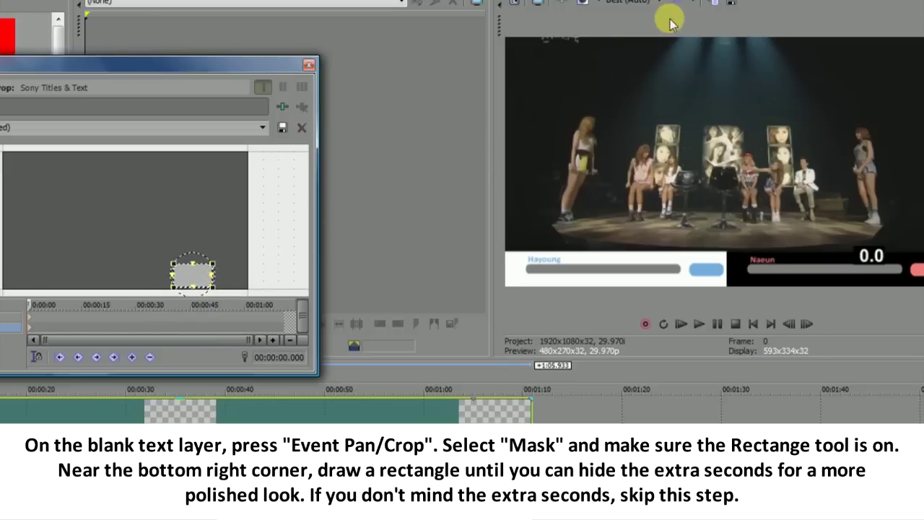
pyautogui.click(308, 67)
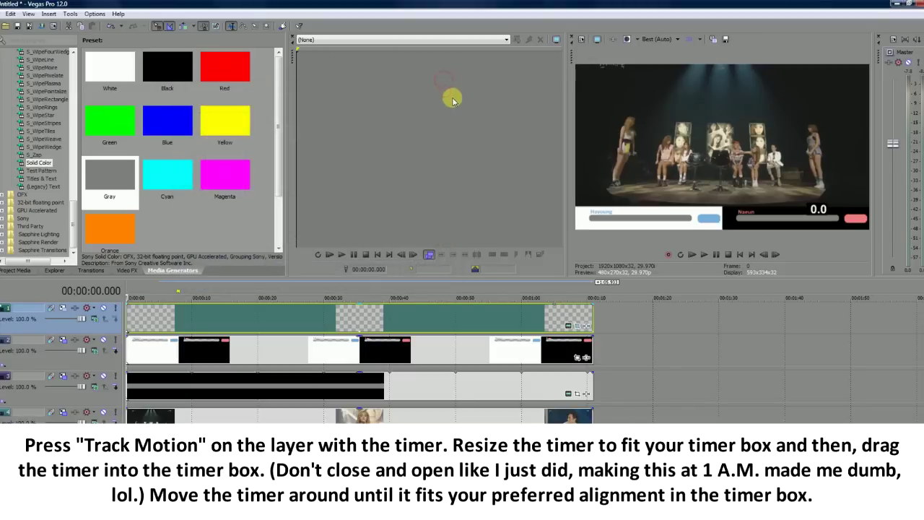
pyautogui.click(61, 307)
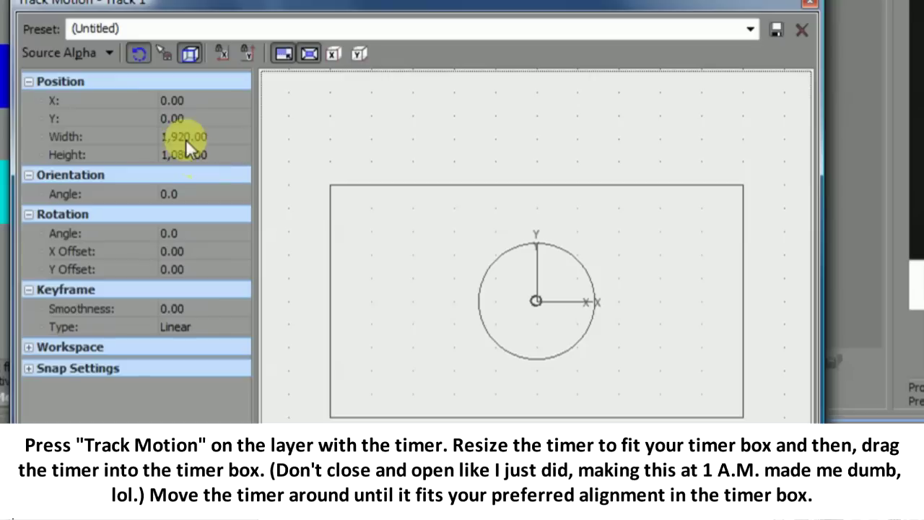
# Set the timer frame's width to 1,308.91 in Track Motion
pyautogui.doubleClick(236, 148)
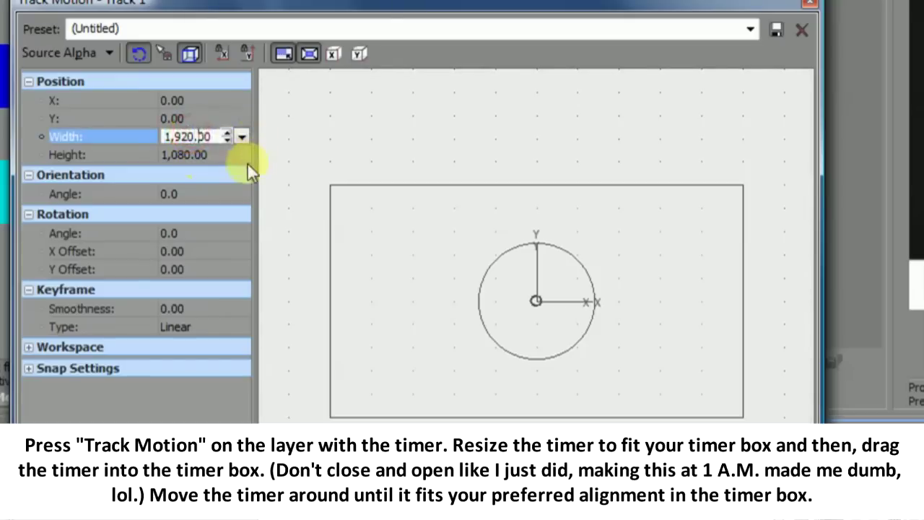
pyautogui.press('BackSpace')
pyautogui.press('BackSpace')
pyautogui.press('BackSpace')
pyautogui.press('BackSpace')
pyautogui.press('BackSpace')
pyautogui.press('BackSpace')
pyautogui.write('308.91')
pyautogui.press('Return')
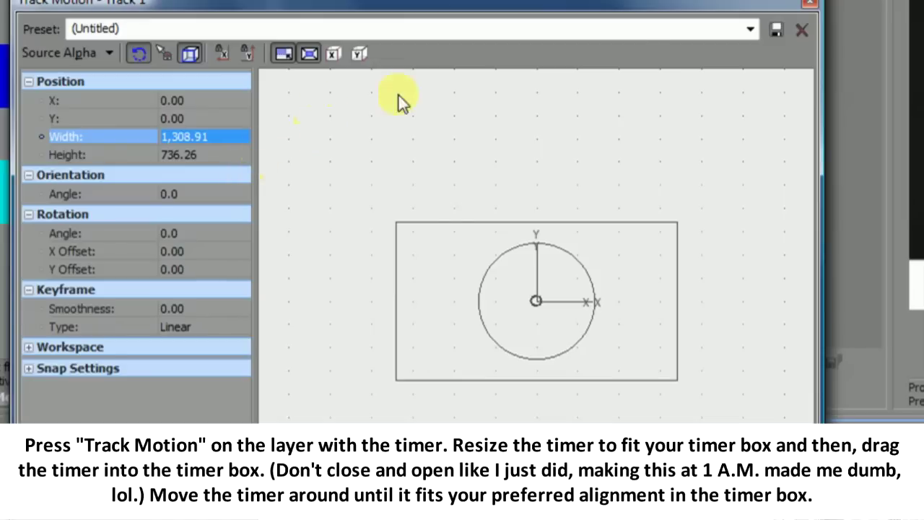
pyautogui.click(808, 3)
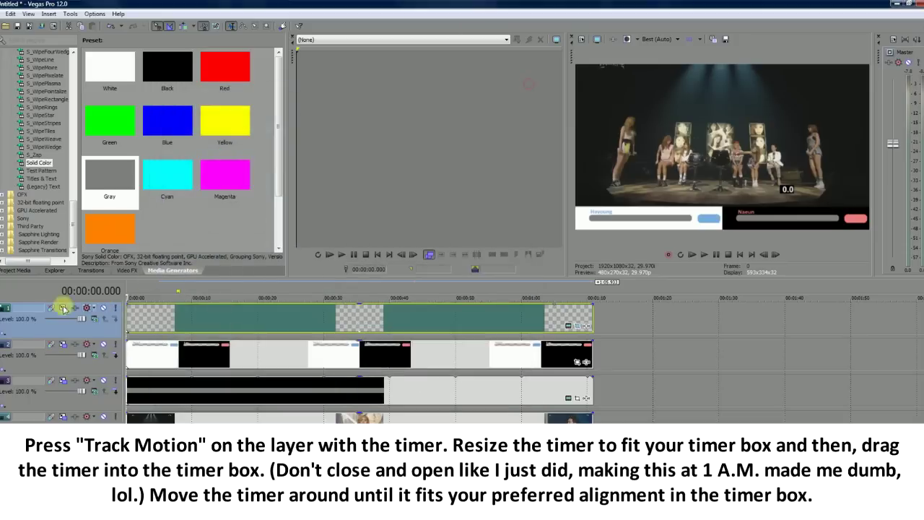
# Drag the timer into the left member's blue timer box at X -509.11, Y -187.83
pyautogui.click(63, 308)
pyautogui.moveTo(388, 240); pyautogui.dragTo(346, 252)
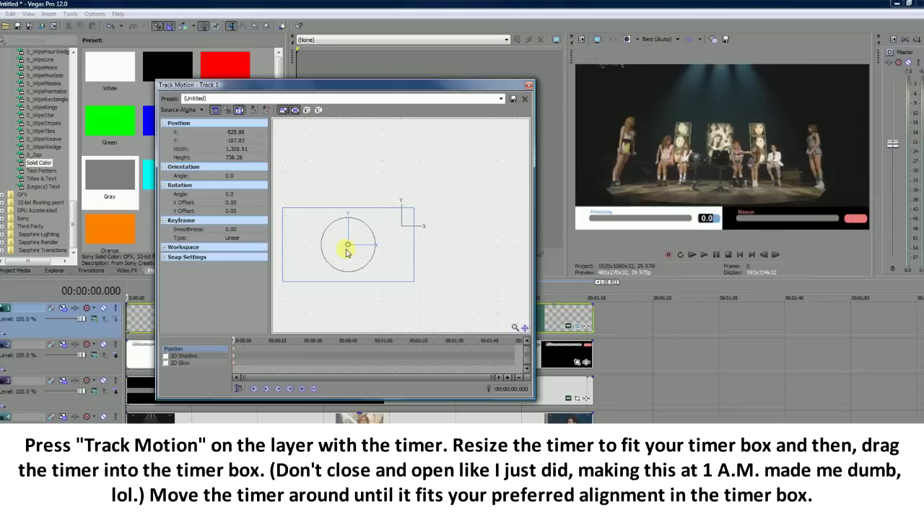
pyautogui.moveTo(348, 252); pyautogui.dragTo(347, 252)
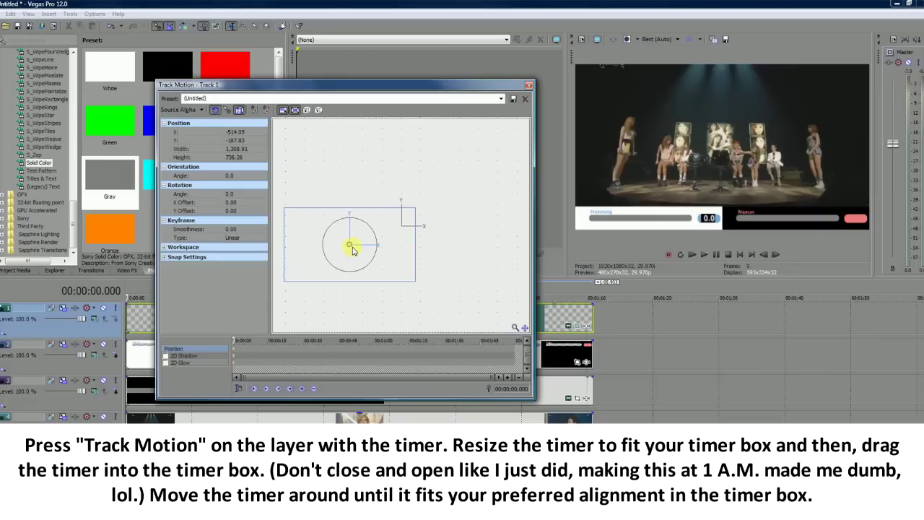
pyautogui.click(531, 86)
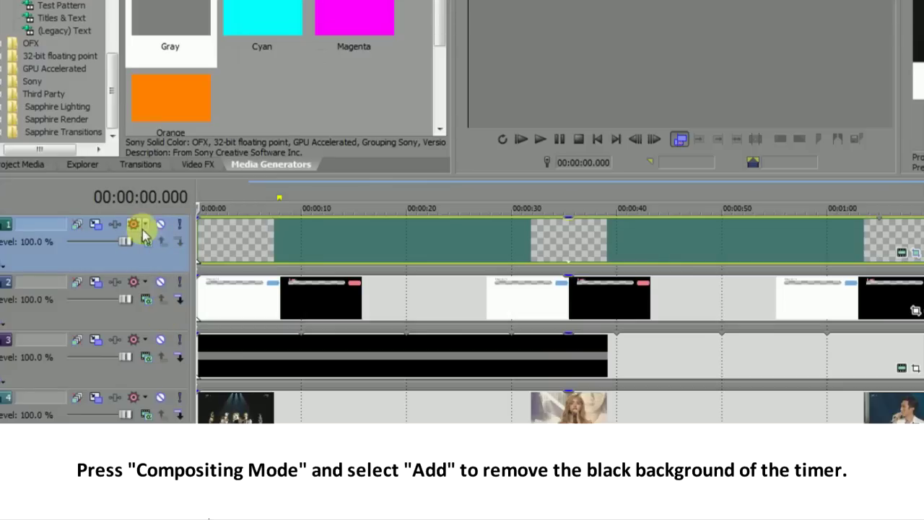
# Set the timer track's compositing mode to Add and preview at Best (Full)
pyautogui.click(144, 242)
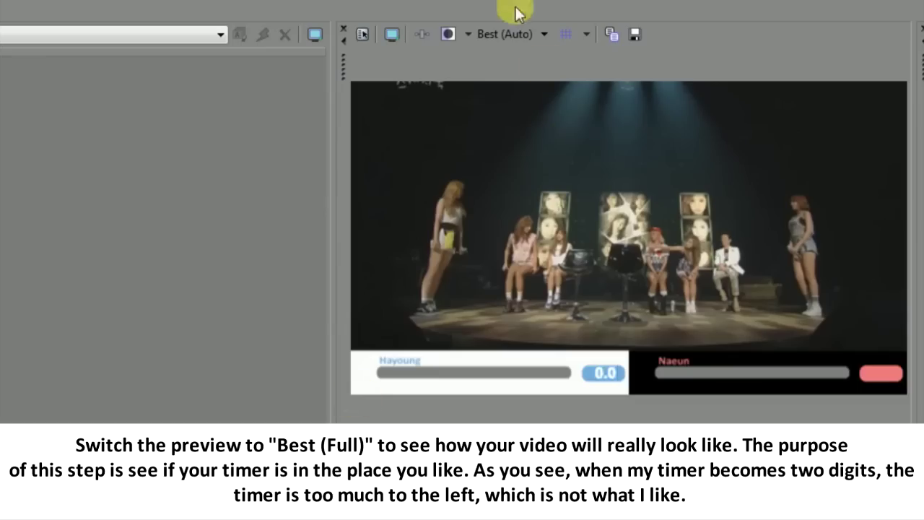
pyautogui.click(516, 34)
pyautogui.moveTo(567, 115)
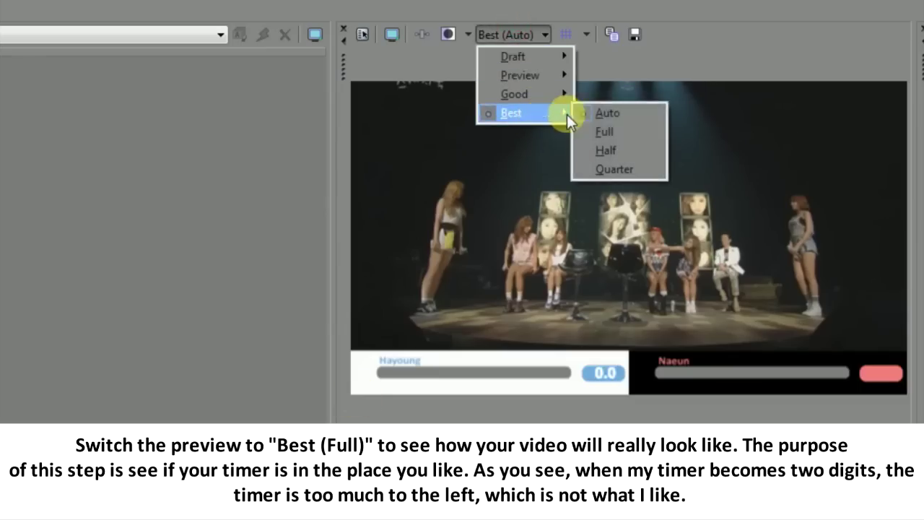
pyautogui.click(599, 131)
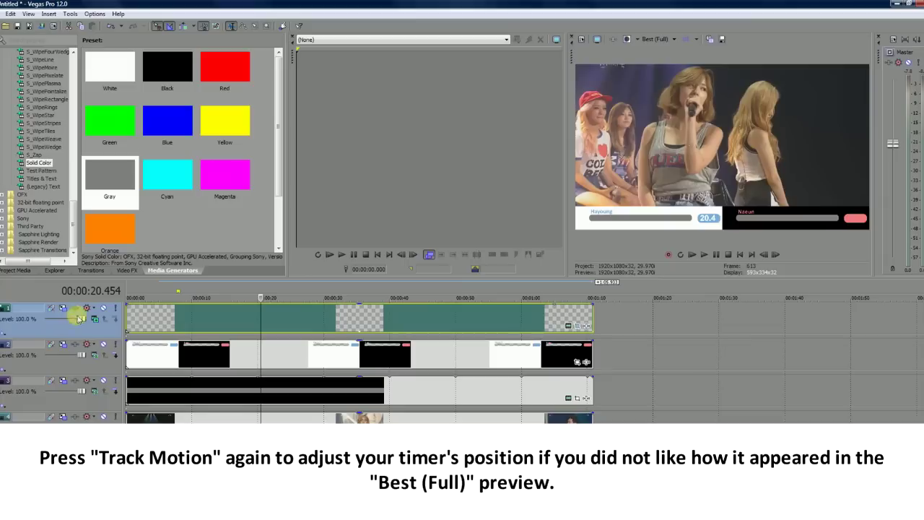
# Nudge the timer slightly right to X -499.22 inside its blue box
pyautogui.click(63, 309)
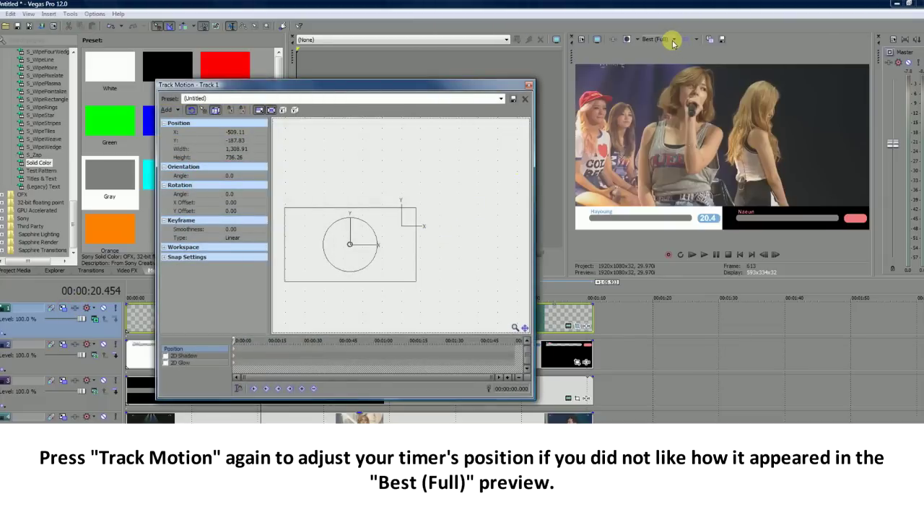
pyautogui.click(673, 41)
pyautogui.click(711, 82)
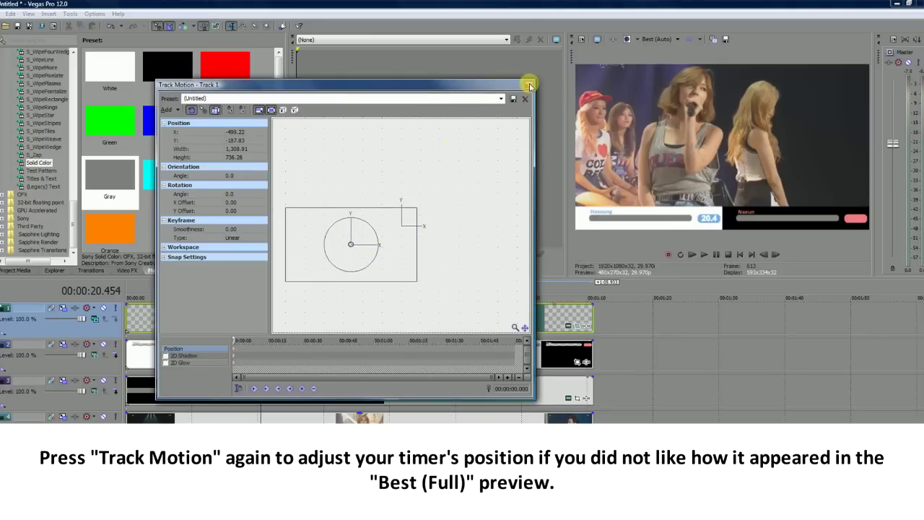
pyautogui.click(529, 84)
# Check the timer at Best (Full) preview, then return preview quality to Best (Auto)
pyautogui.click(659, 39)
pyautogui.moveTo(677, 81)
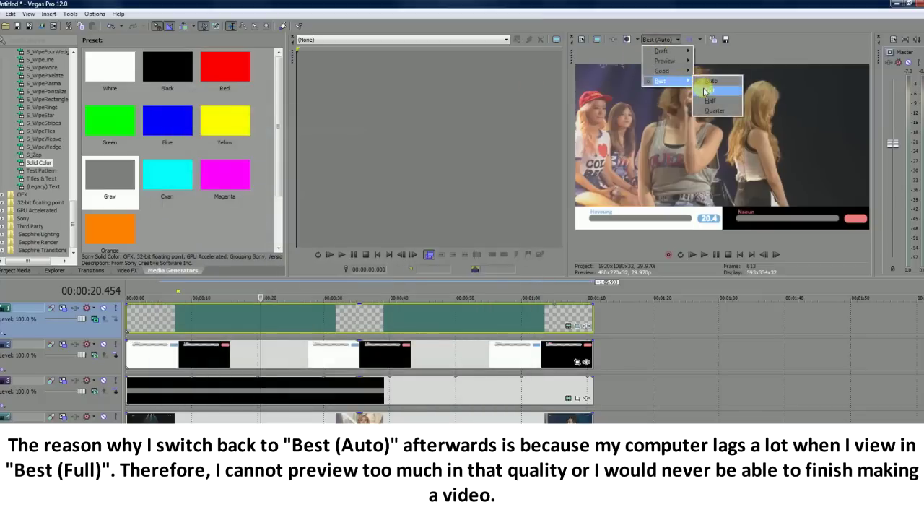
pyautogui.click(703, 91)
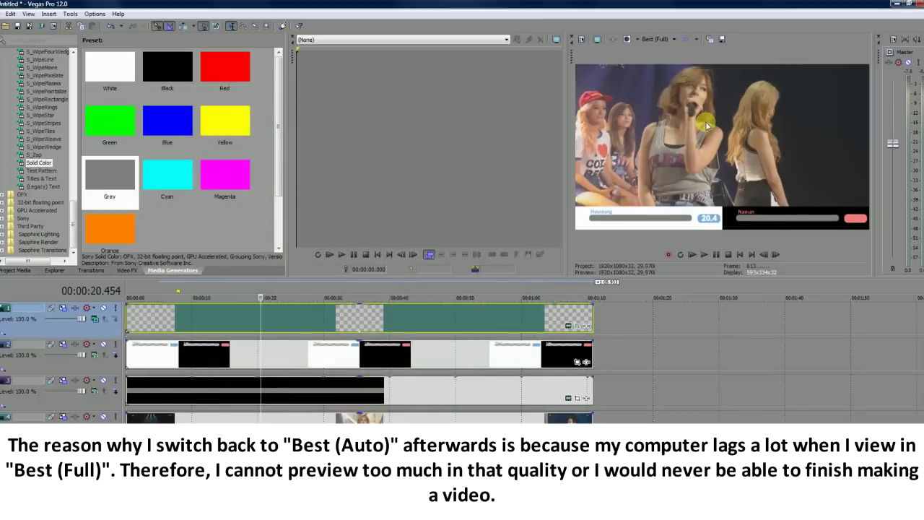
pyautogui.click(659, 39)
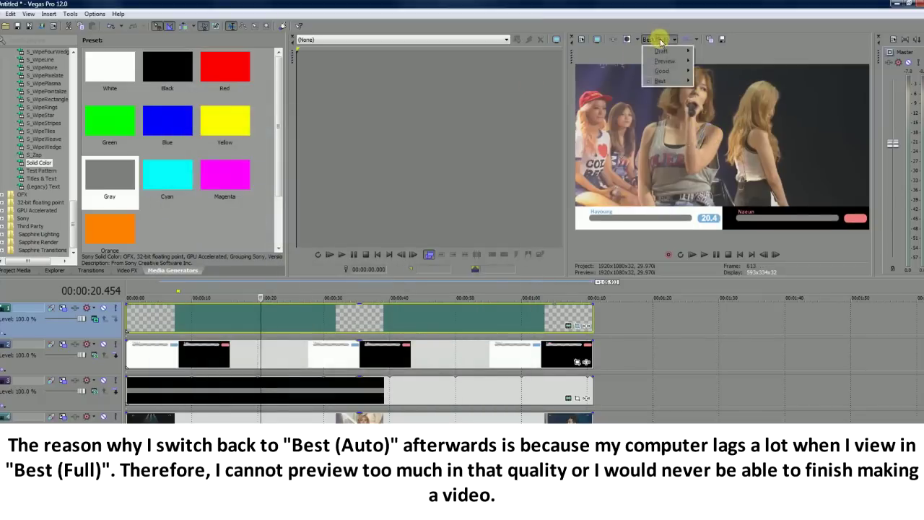
pyautogui.click(701, 80)
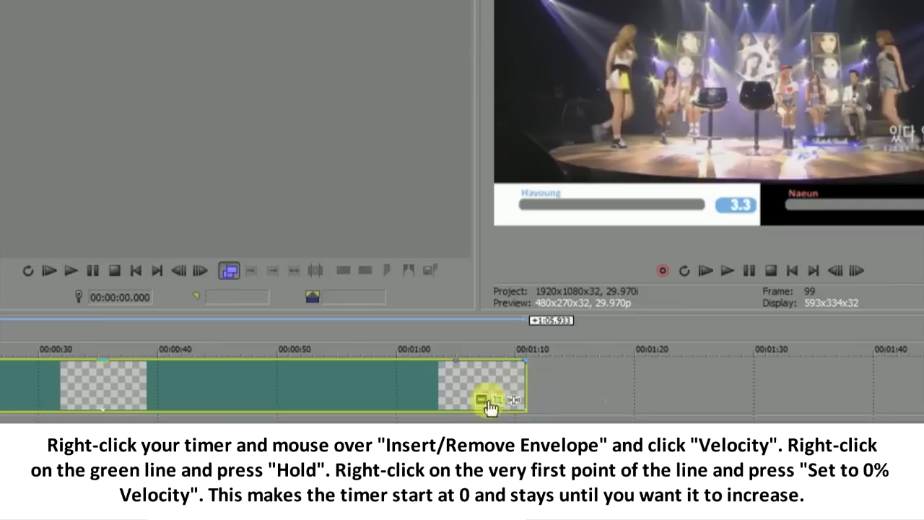
pyautogui.rightClick(592, 317)
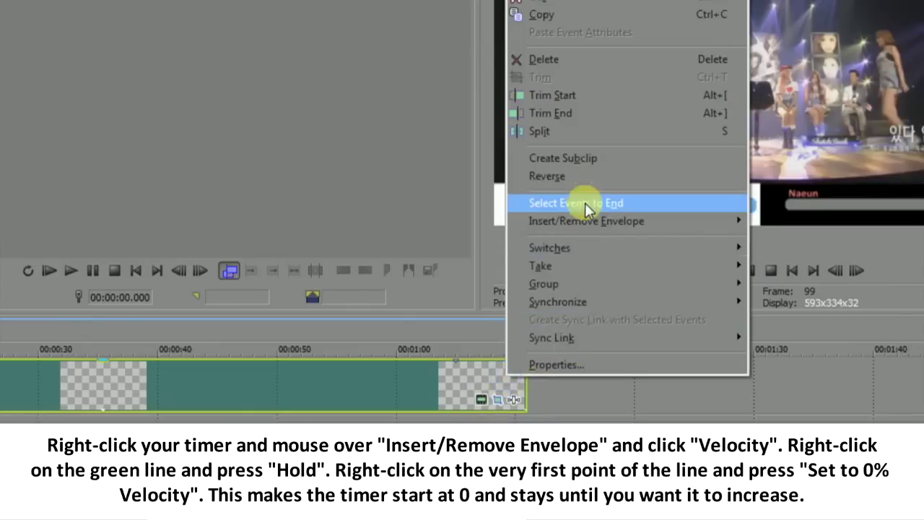
# Give the timer clip a held Velocity envelope starting at 0%, then duplicate the timer track
pyautogui.moveTo(621, 224)
pyautogui.click(759, 223)
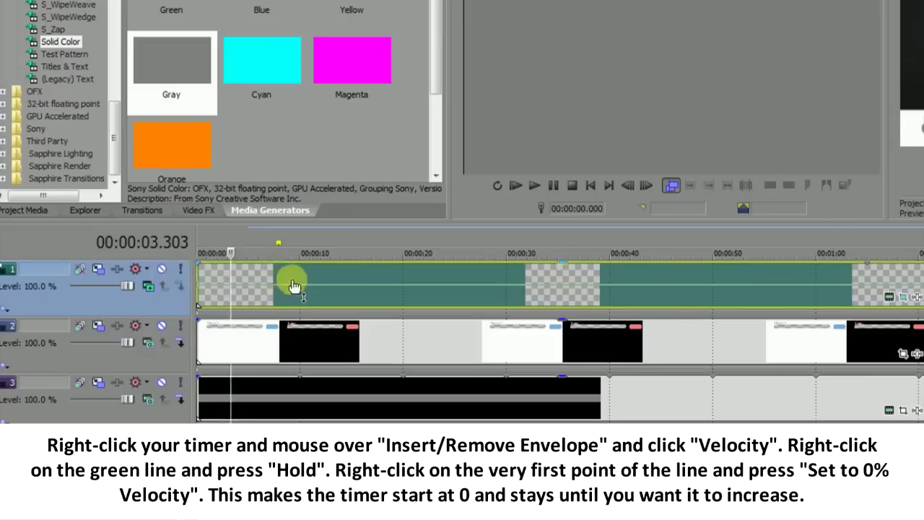
pyautogui.rightClick(292, 288)
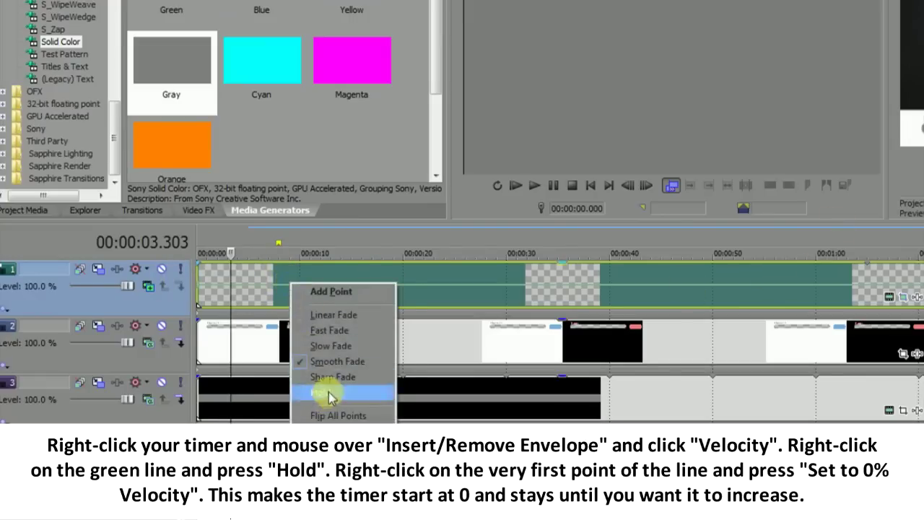
pyautogui.click(330, 390)
pyautogui.rightClick(201, 281)
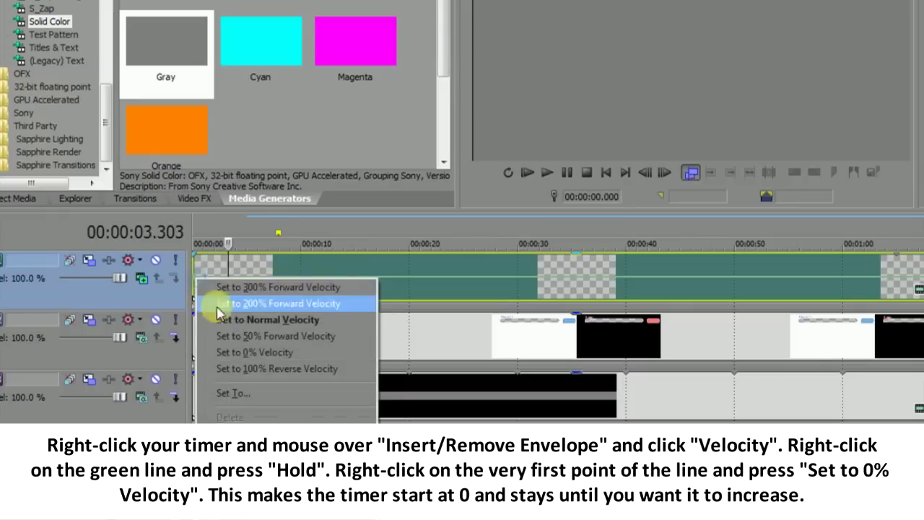
pyautogui.click(222, 353)
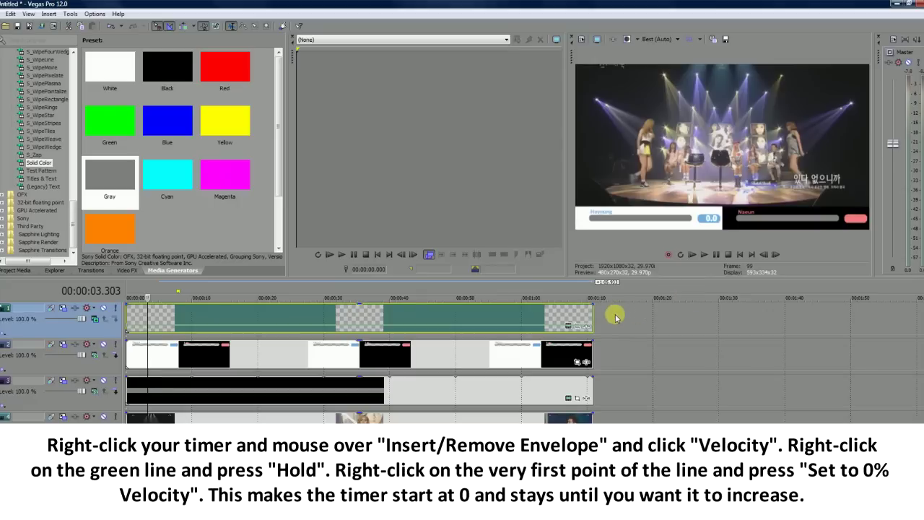
pyautogui.rightClick(605, 316)
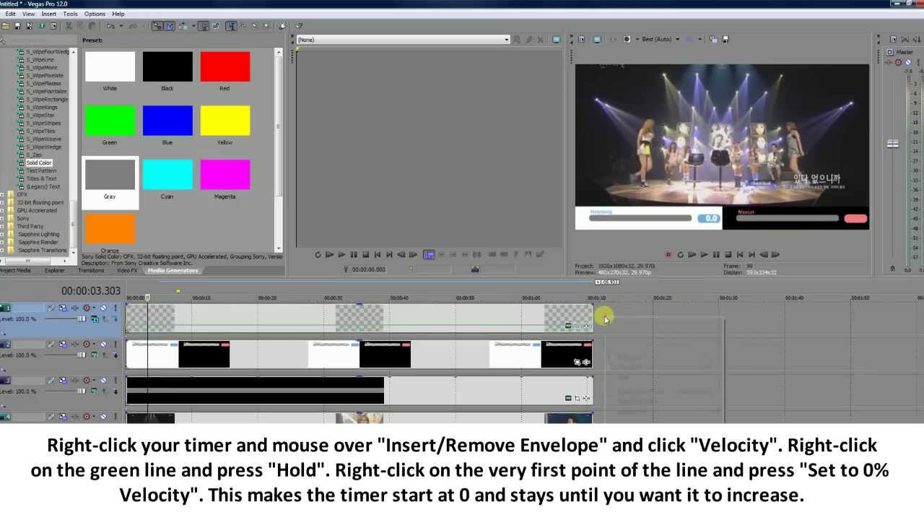
pyautogui.click(632, 402)
pyautogui.write('hayoung')
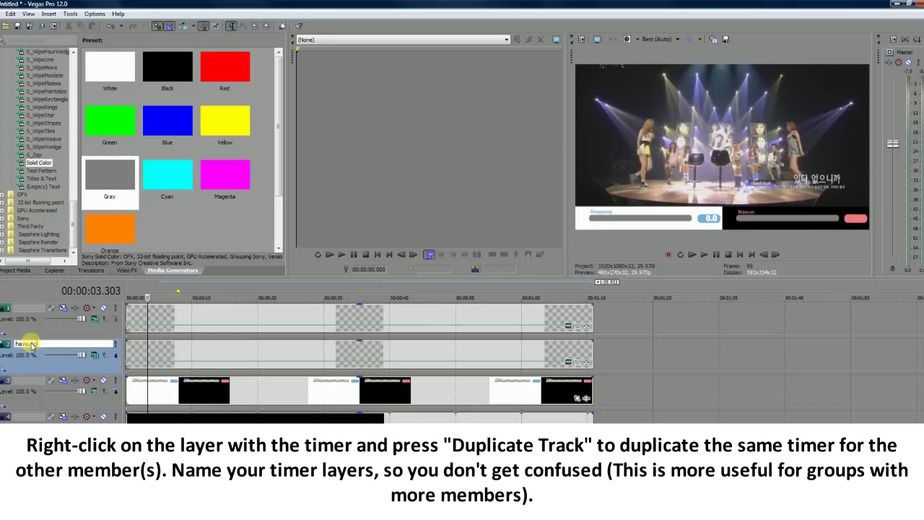
# Name the timer tracks after their members and select the top timer clip
pyautogui.doubleClick(38, 309)
pyautogui.write('naeun')
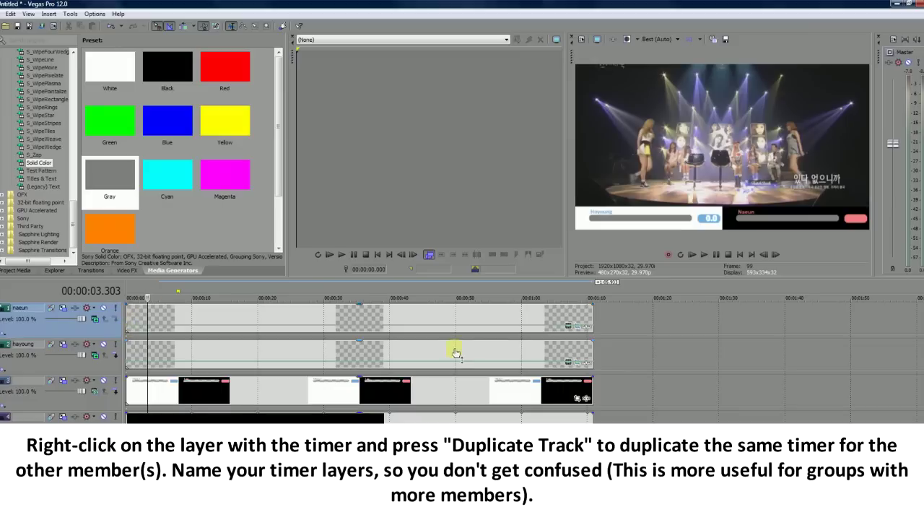
pyautogui.click(492, 316)
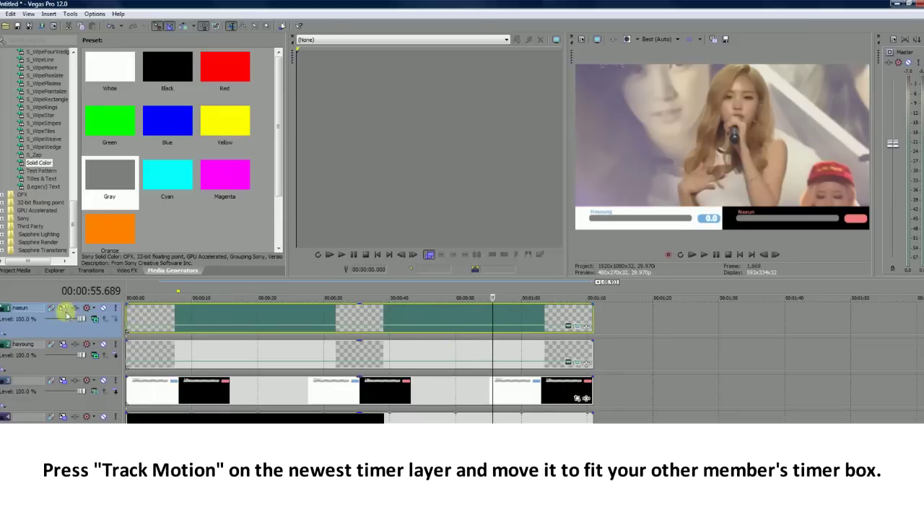
pyautogui.click(63, 308)
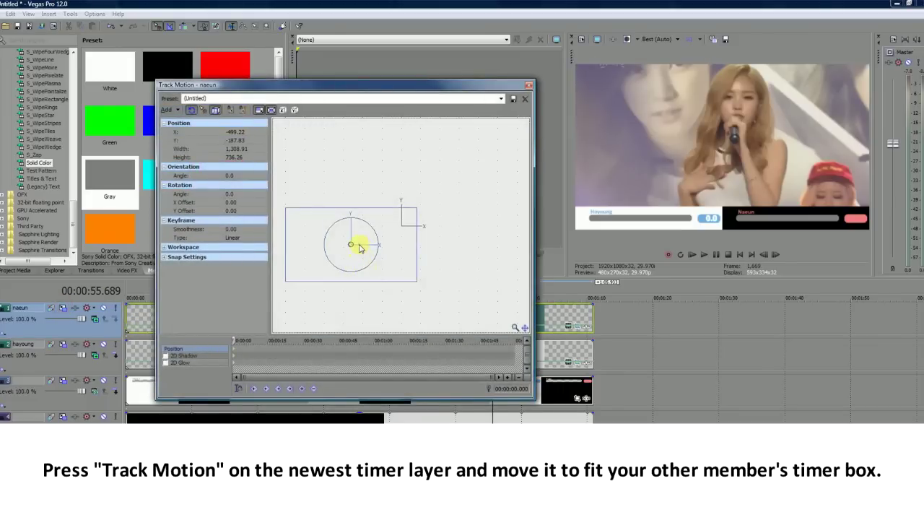
# Move the duplicated timer into the red timer box, set its blend mode, and play from the start
pyautogui.press('Right')
pyautogui.press('Right')
pyautogui.press('Right')
pyautogui.press('Right')
pyautogui.press('Right')
pyautogui.press('Right')
pyautogui.press('Right')
pyautogui.press('Right')
pyautogui.press('Right')
pyautogui.press('Right')
pyautogui.press('Right')
pyautogui.press('Right')
pyautogui.press('Right')
pyautogui.press('Right')
pyautogui.press('Right')
pyautogui.press('Right')
pyautogui.press('Right')
pyautogui.press('Right')
pyautogui.press('Right')
pyautogui.press('Right')
pyautogui.press('Right')
pyautogui.press('Right')
pyautogui.press('Right')
pyautogui.press('Right')
pyautogui.press('Right')
pyautogui.press('Right')
pyautogui.press('Right')
pyautogui.press('Right')
pyautogui.press('Right')
pyautogui.press('Right')
pyautogui.press('Right')
pyautogui.press('Right')
pyautogui.press('Right')
pyautogui.press('Right')
pyautogui.press('Right')
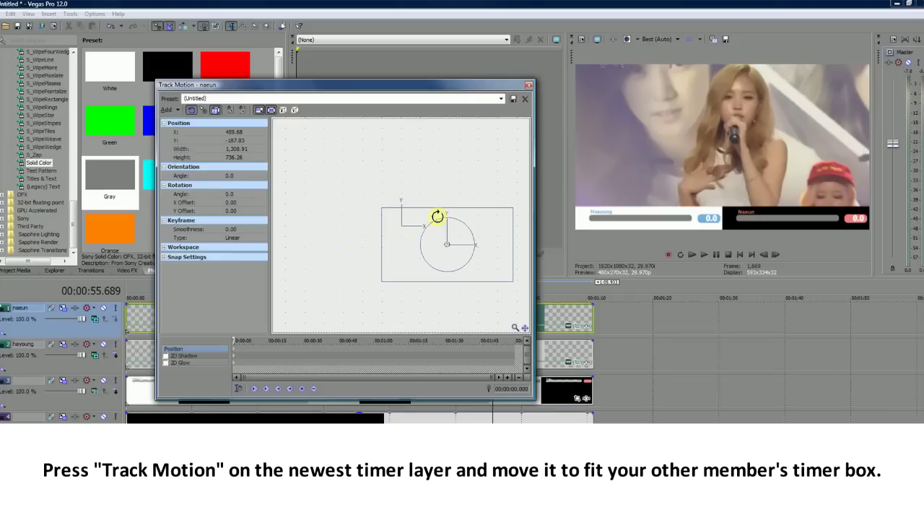
pyautogui.click(530, 86)
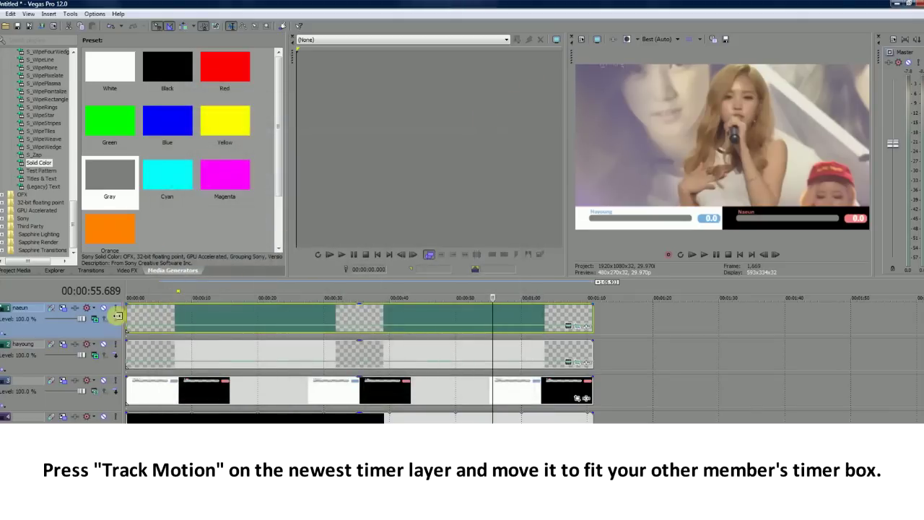
pyautogui.click(117, 316)
pyautogui.click(114, 361)
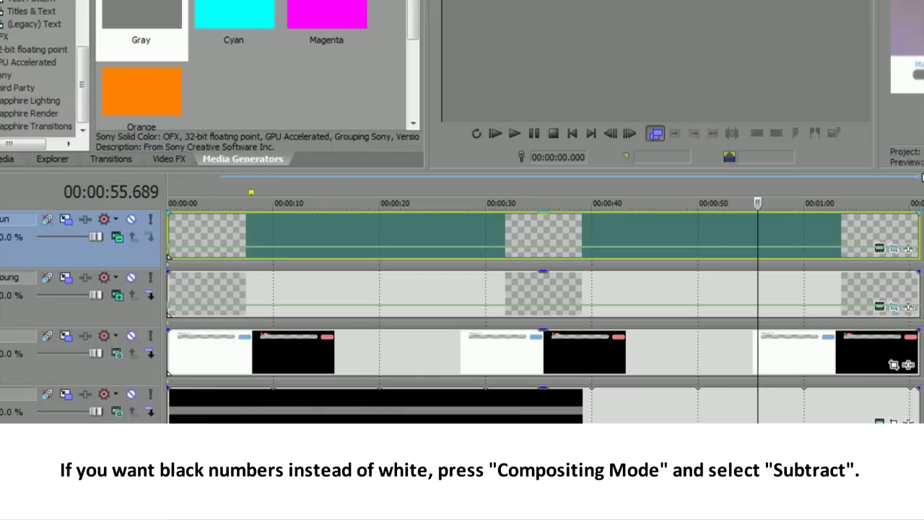
pyautogui.click(174, 237)
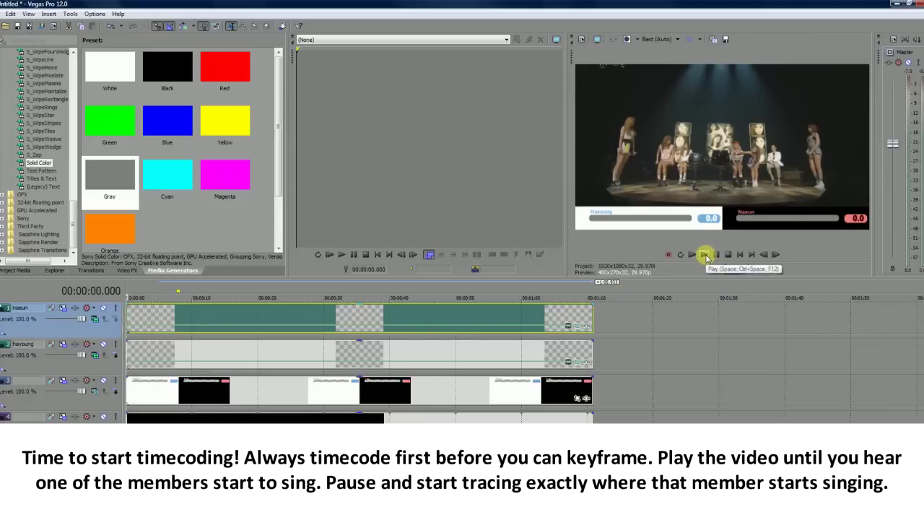
pyautogui.click(706, 257)
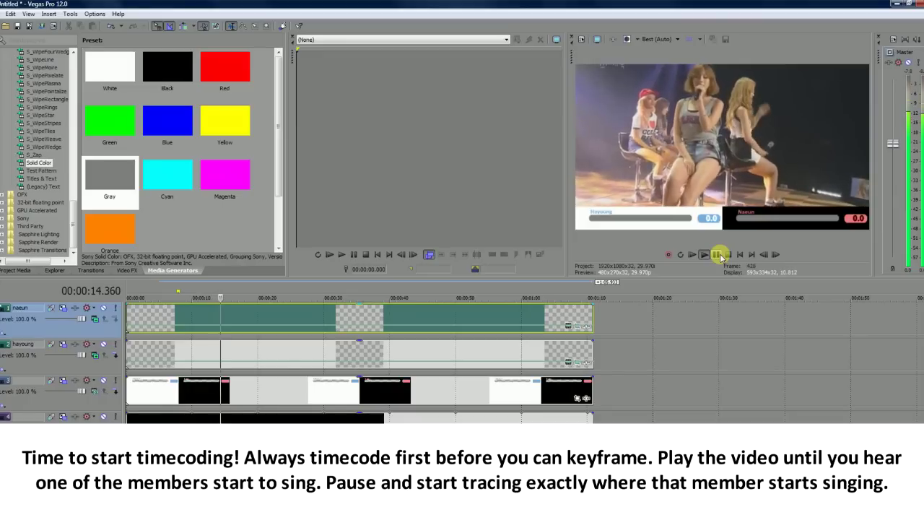
# Pause playback at 00:00:13.547, where the track 2 member begins singing
pyautogui.click(719, 256)
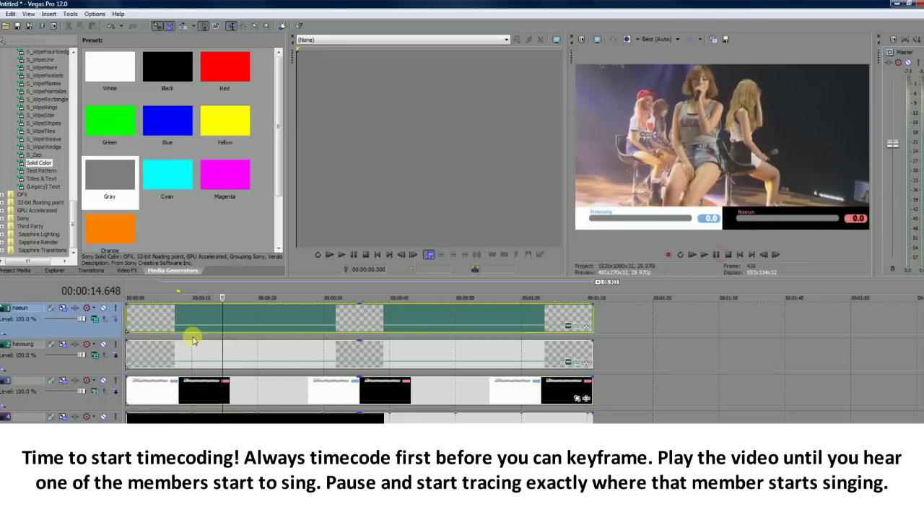
pyautogui.click(201, 320)
pyautogui.click(695, 255)
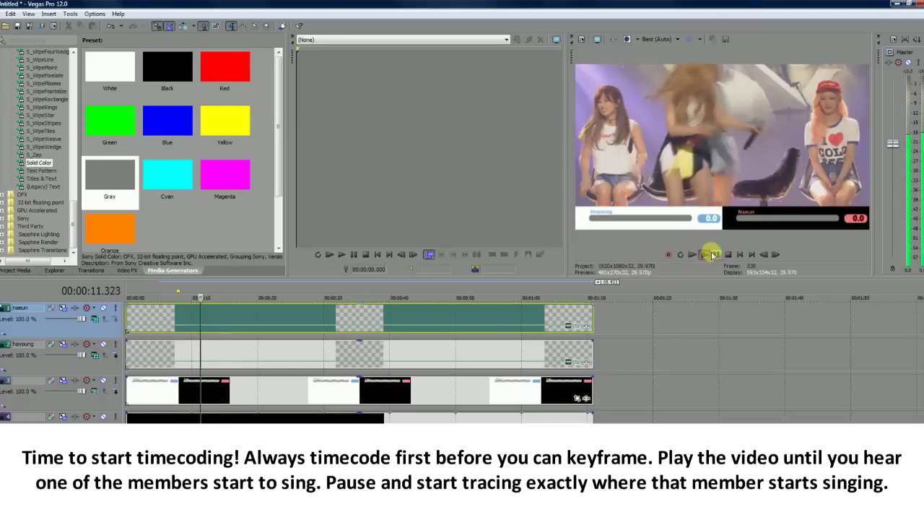
pyautogui.click(718, 256)
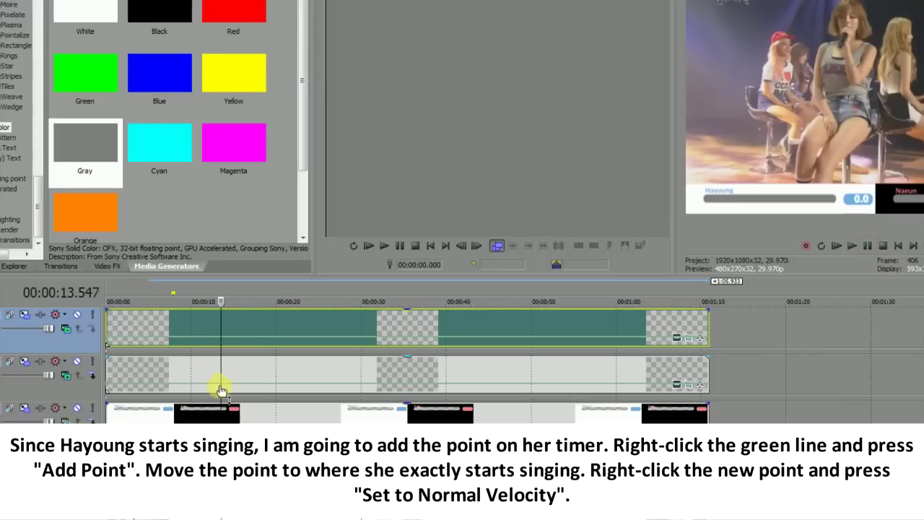
# Add a Normal Velocity point at 00:00:13.547 on track 2's envelope and play to watch it count
pyautogui.rightClick(222, 384)
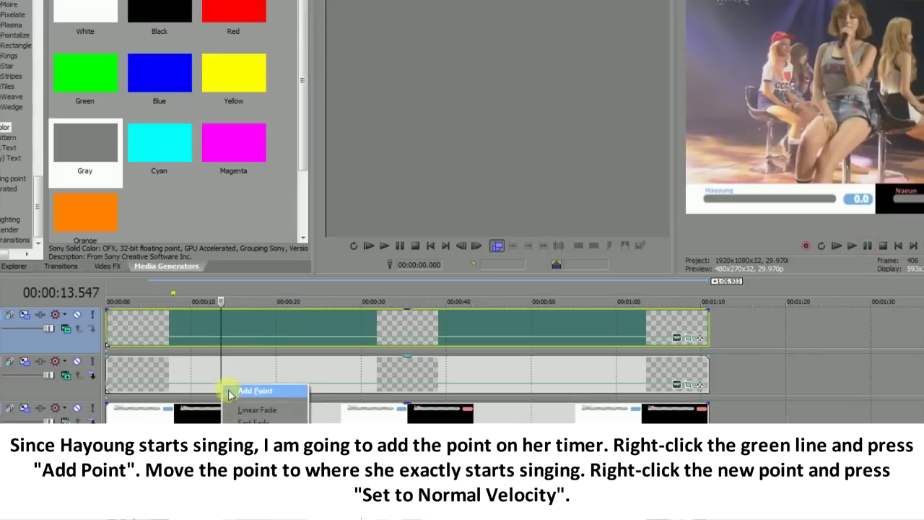
pyautogui.click(229, 393)
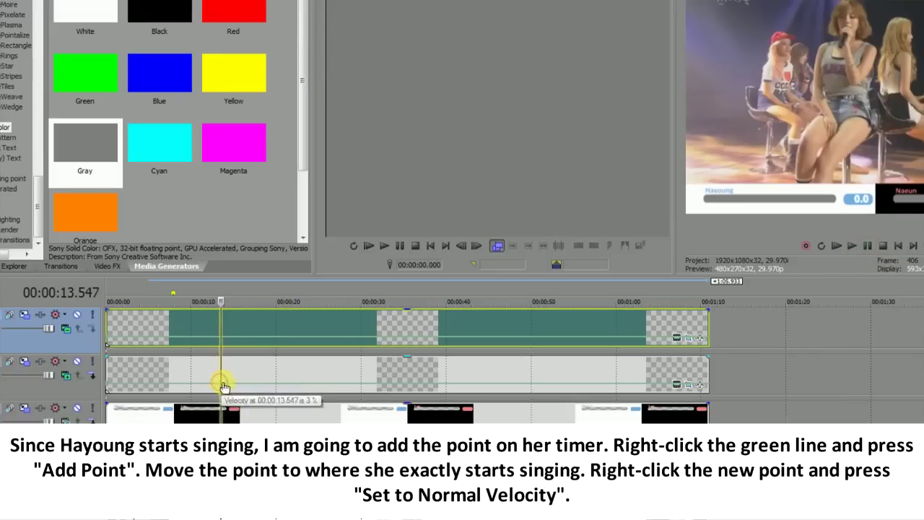
pyautogui.rightClick(223, 384)
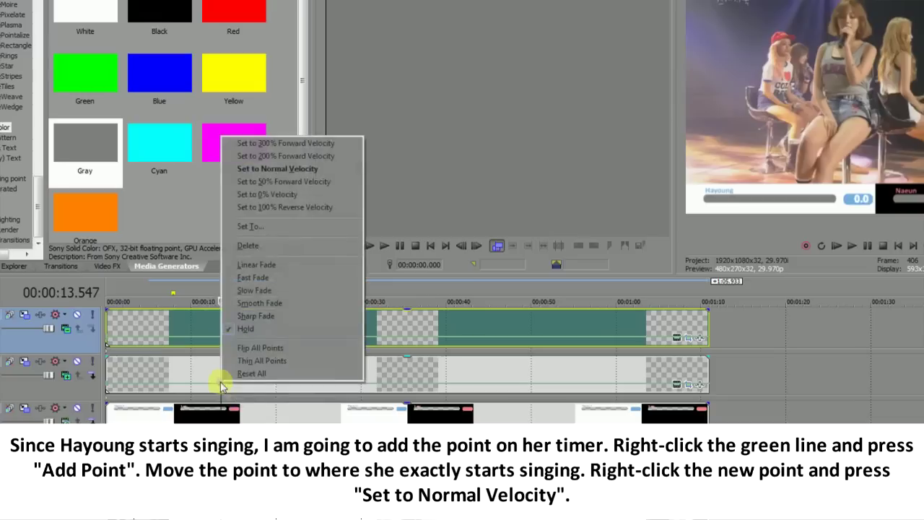
pyautogui.click(279, 169)
pyautogui.click(851, 248)
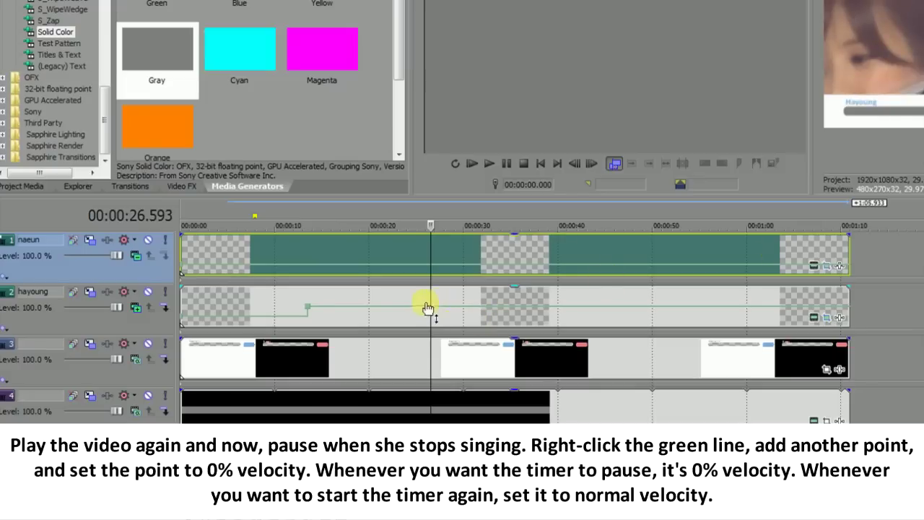
# Add a 0% Velocity point on track 2's envelope near 00:00:26.6, then replay from about 12.4 s
pyautogui.rightClick(430, 309)
pyautogui.click(441, 313)
pyautogui.rightClick(431, 311)
pyautogui.click(490, 101)
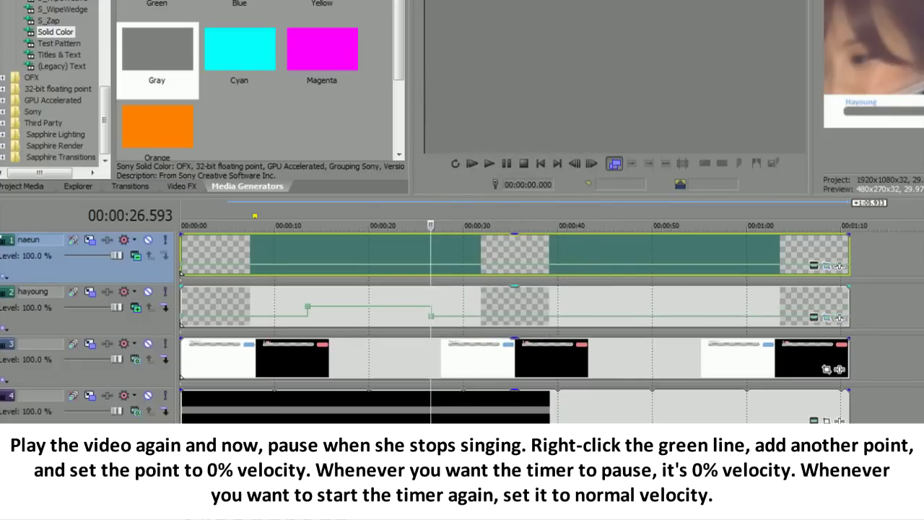
pyautogui.click(297, 304)
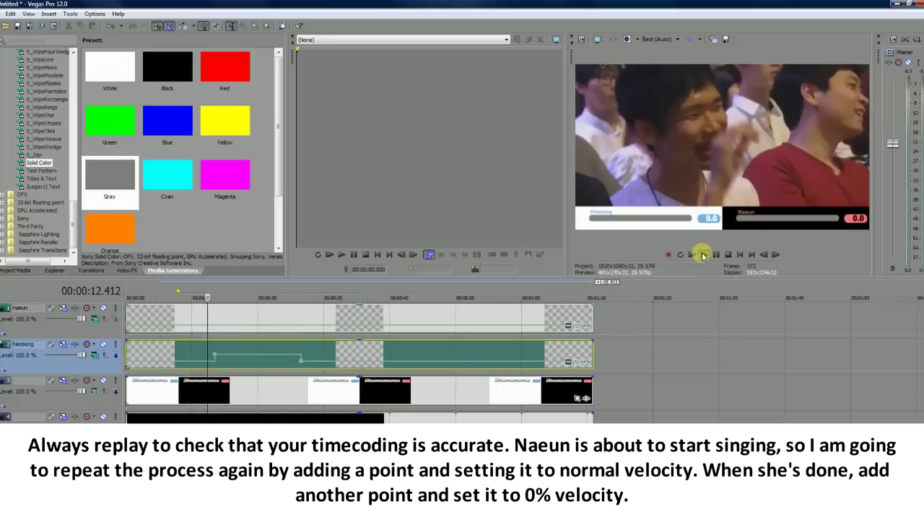
pyautogui.click(706, 255)
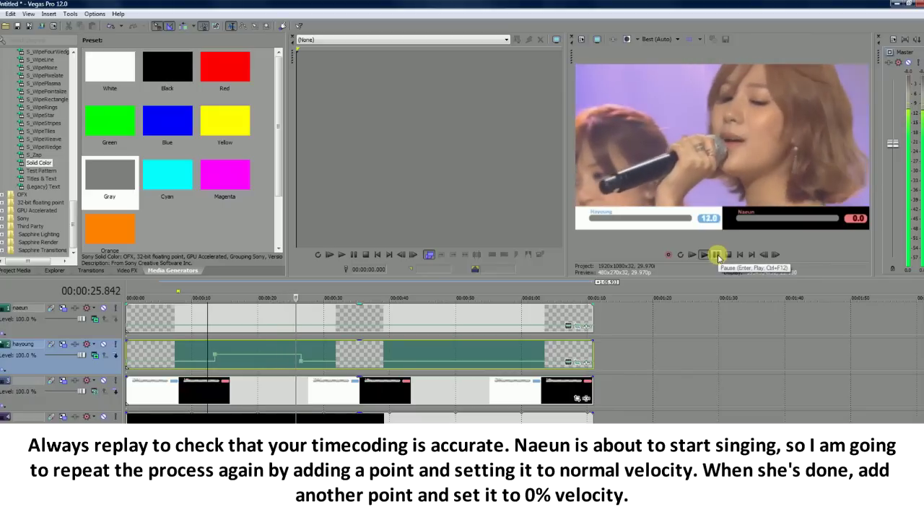
# Add a Normal Velocity point on track 1's envelope at about 00:00:26.9
pyautogui.click(716, 256)
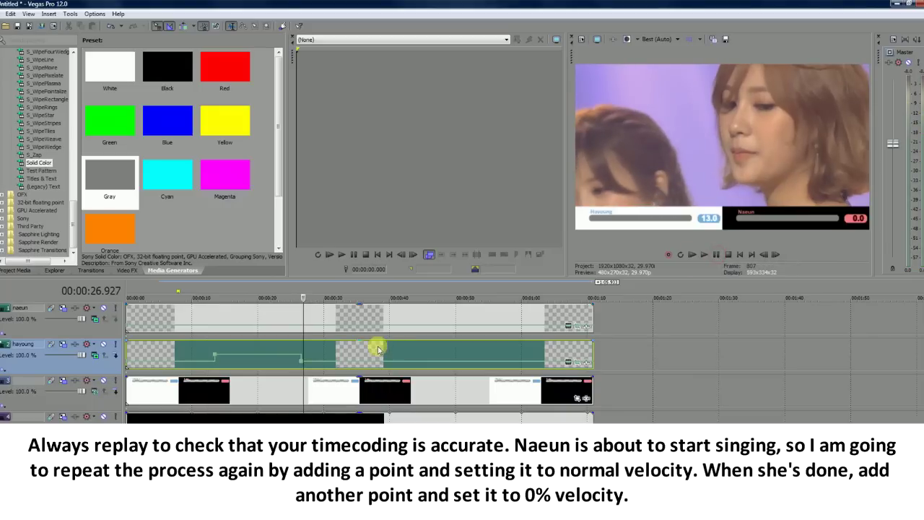
pyautogui.rightClick(303, 328)
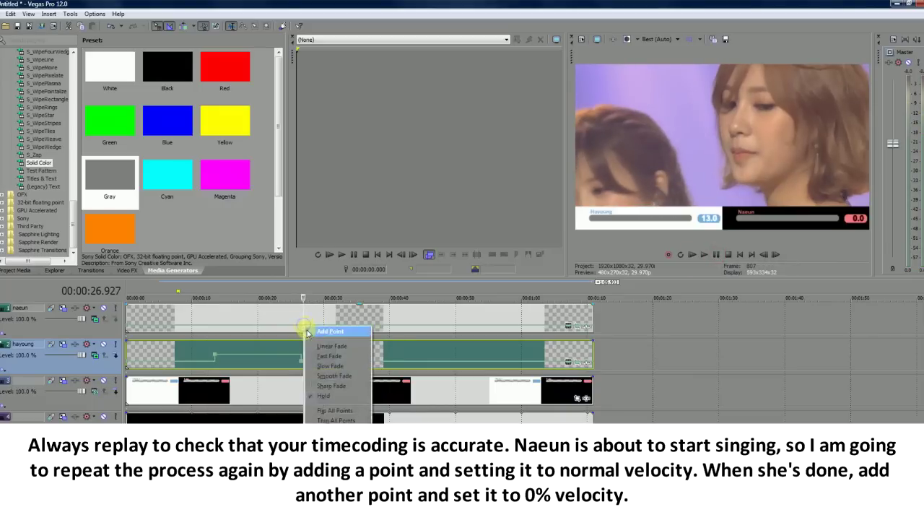
pyautogui.click(308, 334)
pyautogui.rightClick(305, 328)
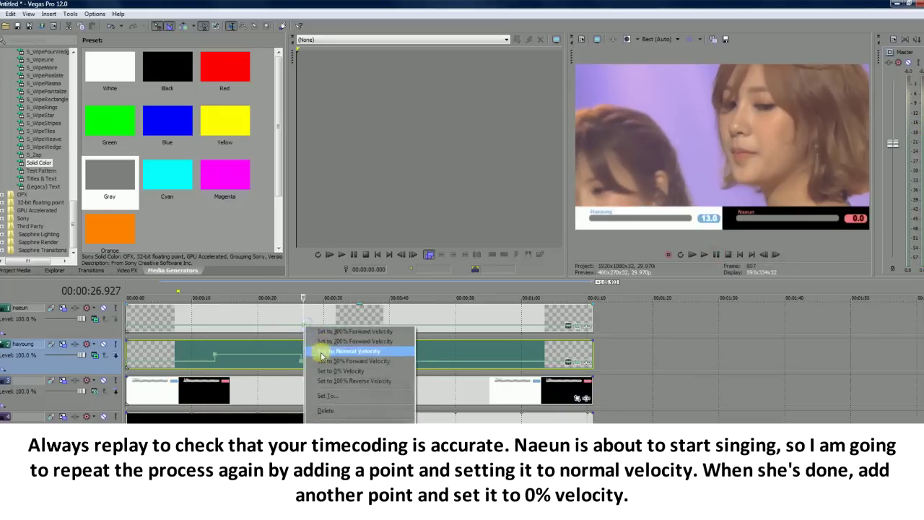
pyautogui.click(320, 351)
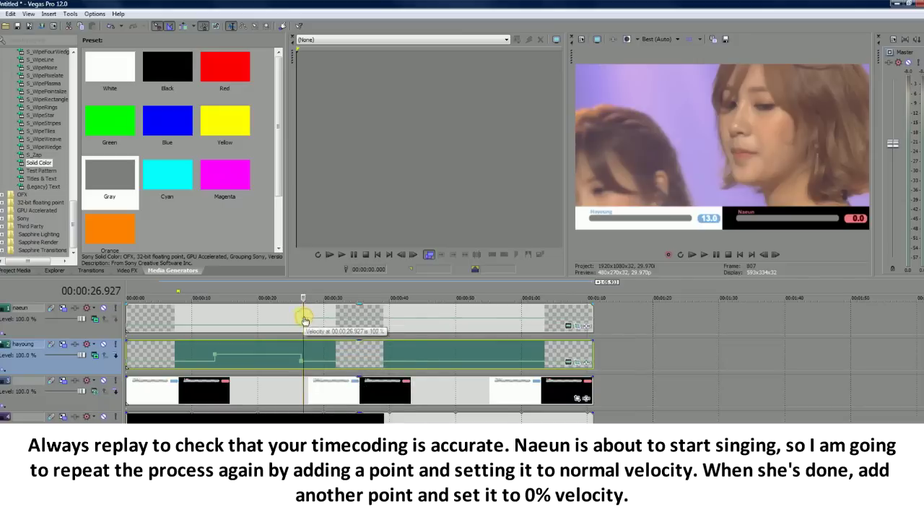
pyautogui.rightClick(304, 319)
pyautogui.click(322, 344)
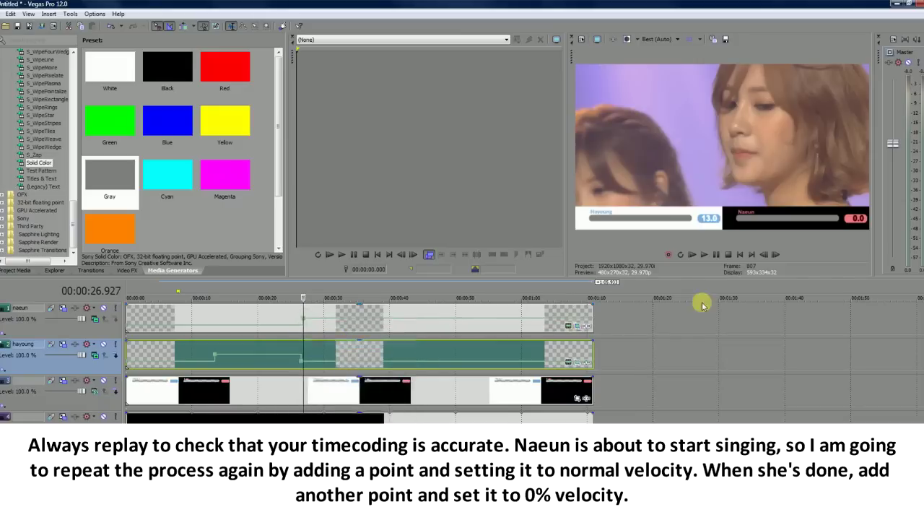
# Add a velocity point at 00:00:38.839 on track 1's envelope where that member stops singing
pyautogui.click(703, 256)
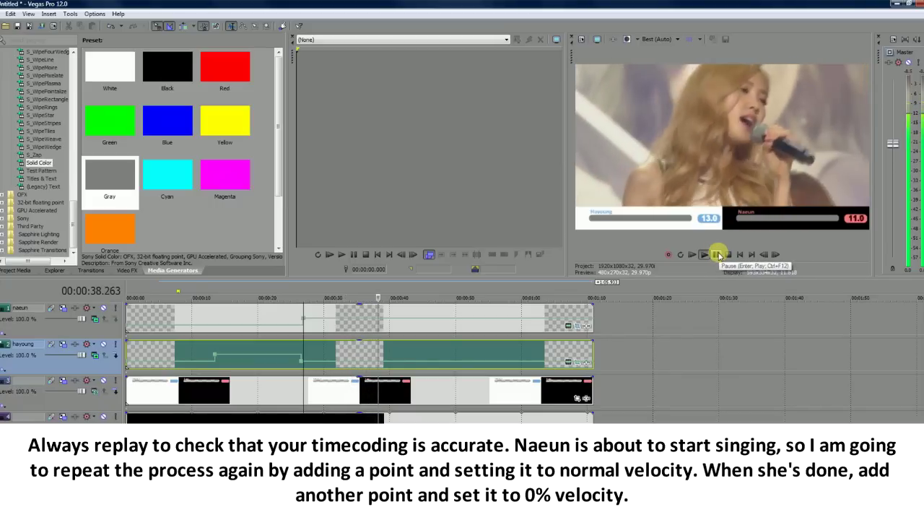
pyautogui.click(717, 254)
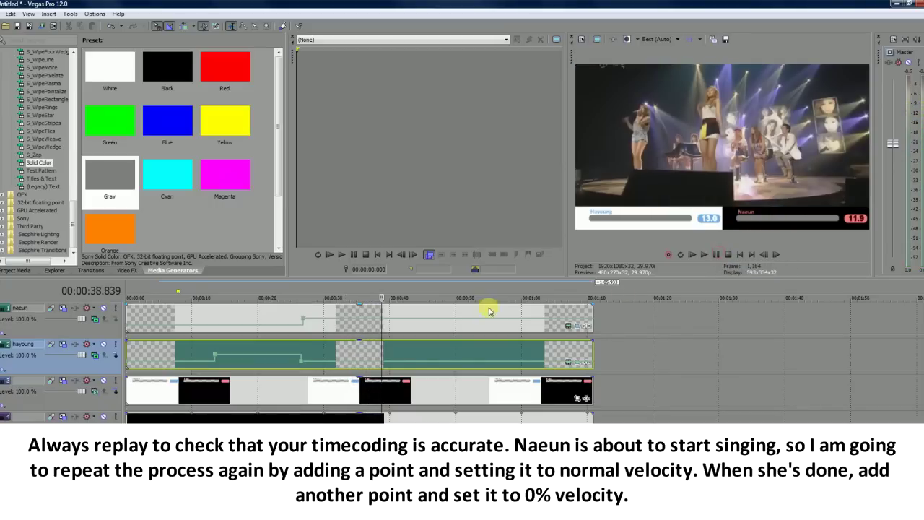
pyautogui.rightClick(382, 319)
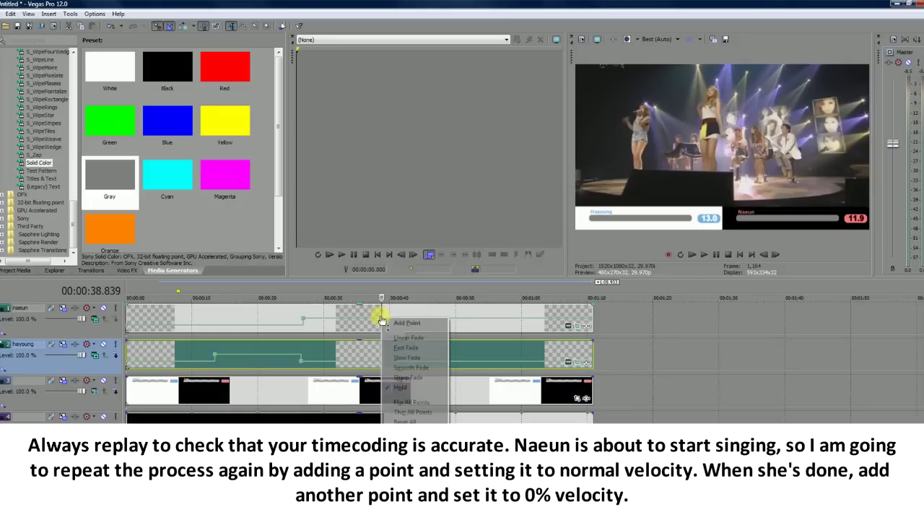
pyautogui.click(385, 321)
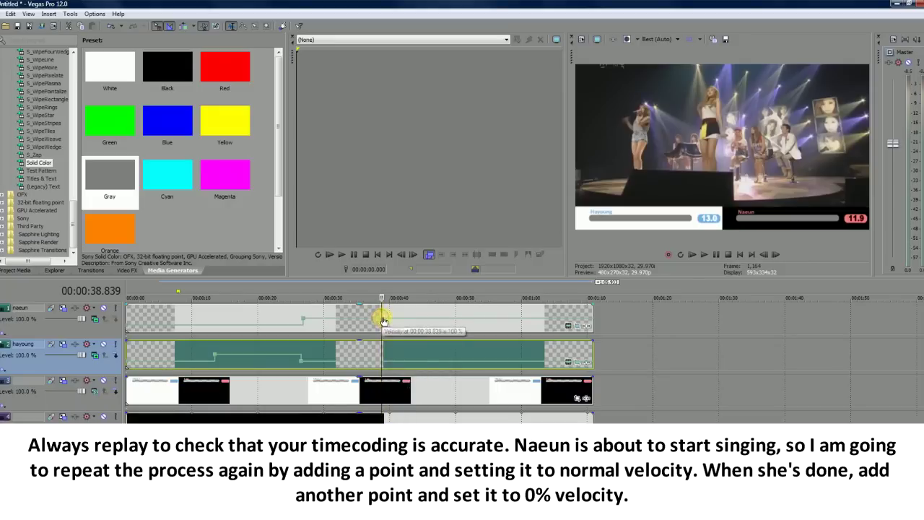
pyautogui.rightClick(383, 318)
pyautogui.click(419, 367)
# Play on to about 39 seconds to check both timers
pyautogui.click(702, 254)
pyautogui.click(715, 254)
pyautogui.rightClick(384, 358)
pyautogui.press('Escape')
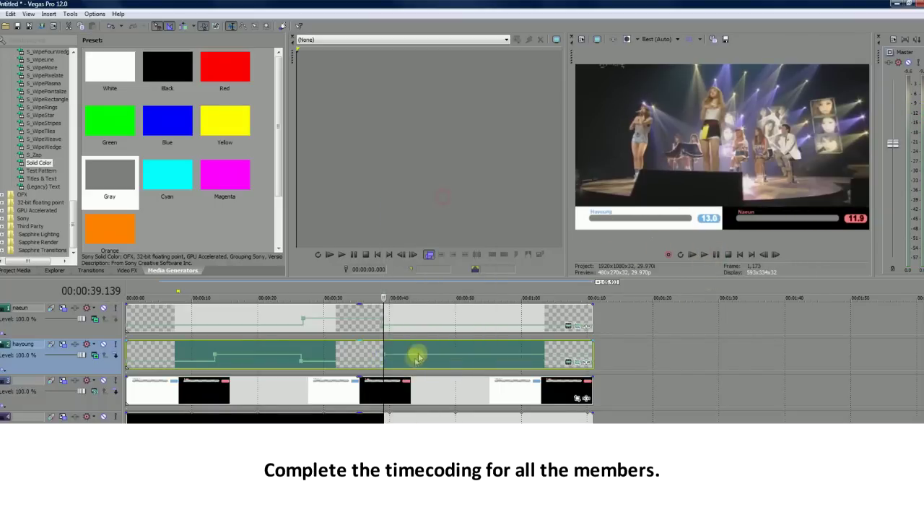
# Add the next velocity step on track 2's envelope while playing through the song
pyautogui.scroll(2, 384, 359)
pyautogui.rightClick(483, 352)
pyautogui.press('Escape')
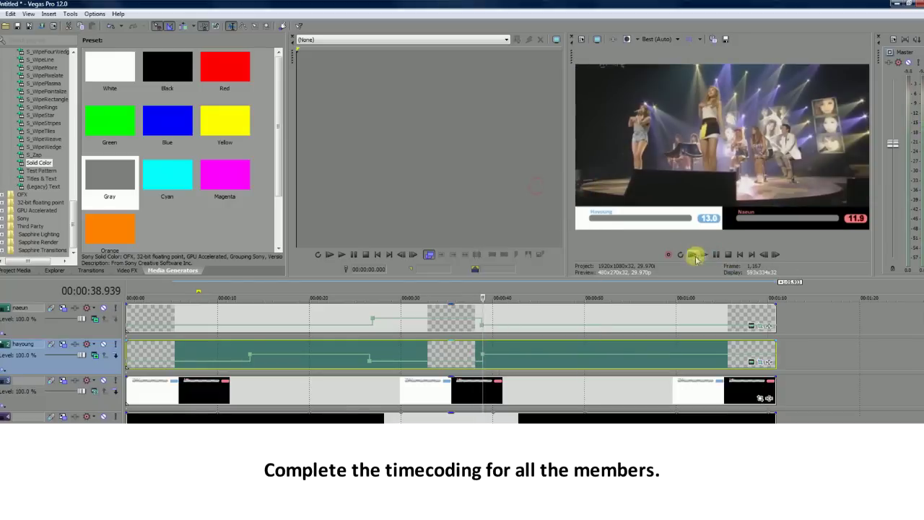
pyautogui.click(703, 254)
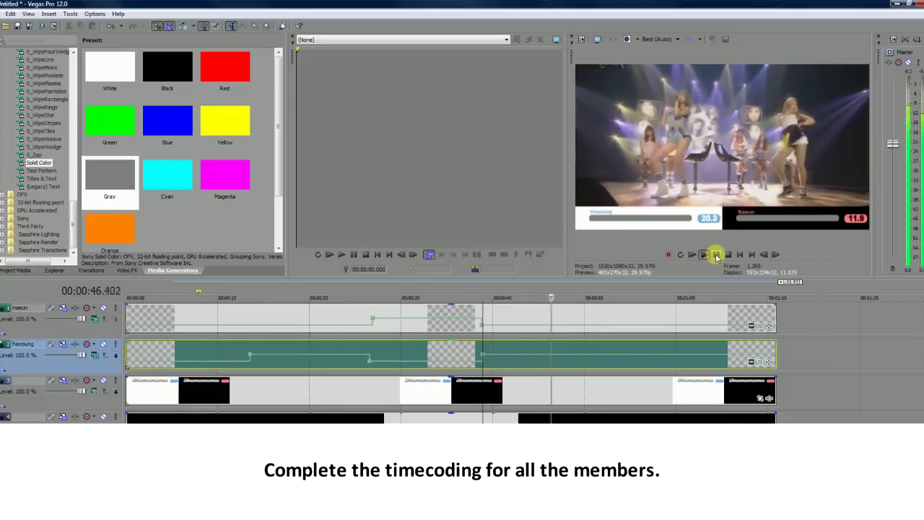
pyautogui.rightClick(602, 353)
pyautogui.click(628, 206)
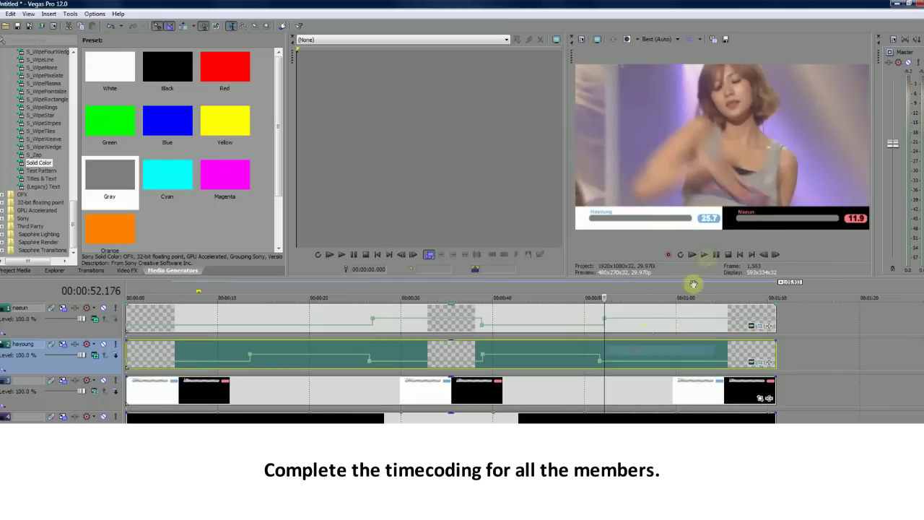
pyautogui.click(704, 254)
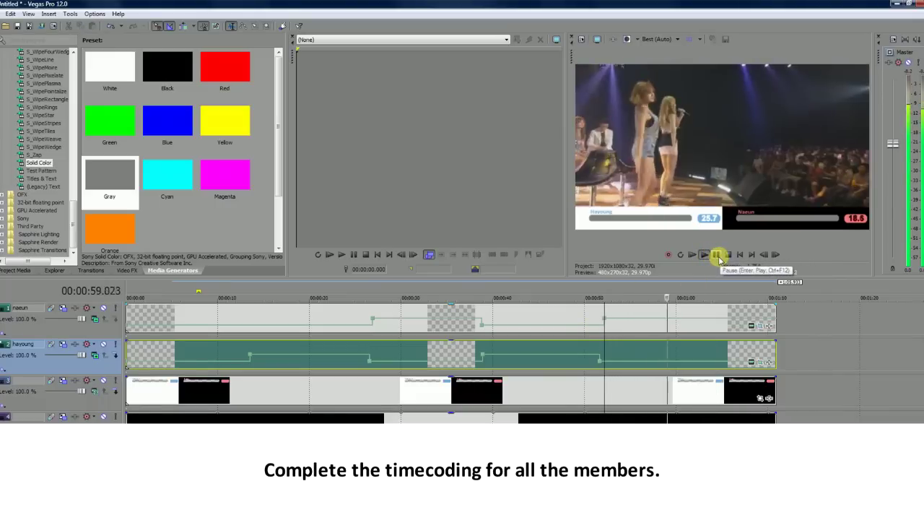
# Add and set a velocity point on track 1's envelope near 1:06
pyautogui.click(733, 327)
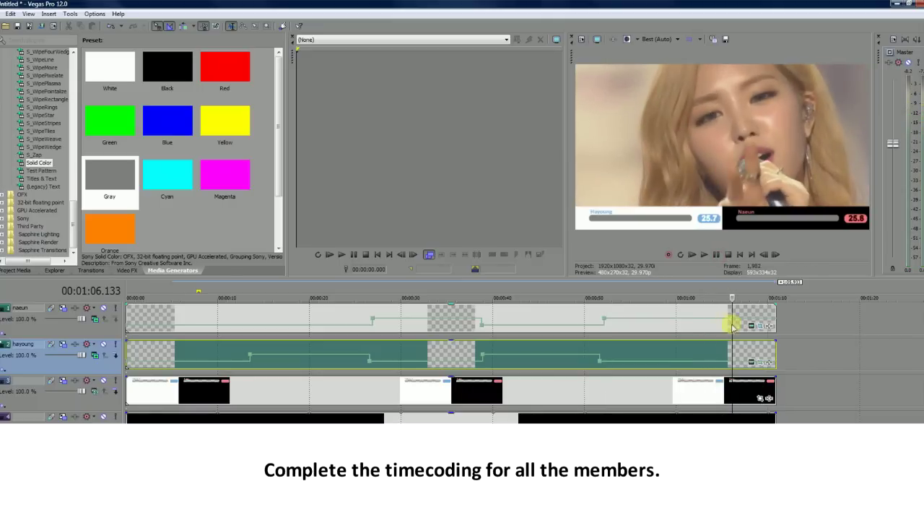
pyautogui.rightClick(733, 323)
pyautogui.click(735, 322)
pyautogui.rightClick(737, 325)
pyautogui.click(763, 370)
pyautogui.click(742, 325)
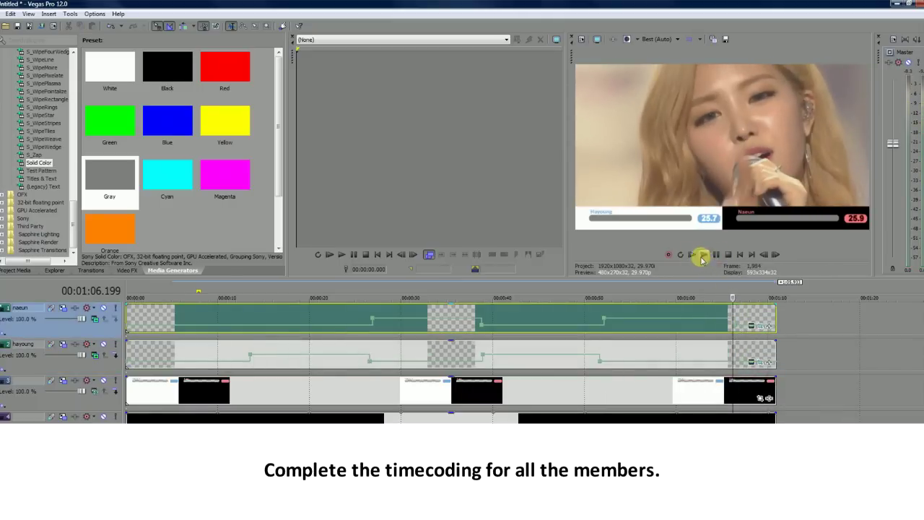
# Replay from about 0:51.6 to the end, with the timers finishing at 25.7 and 26.8
pyautogui.click(598, 325)
pyautogui.click(704, 254)
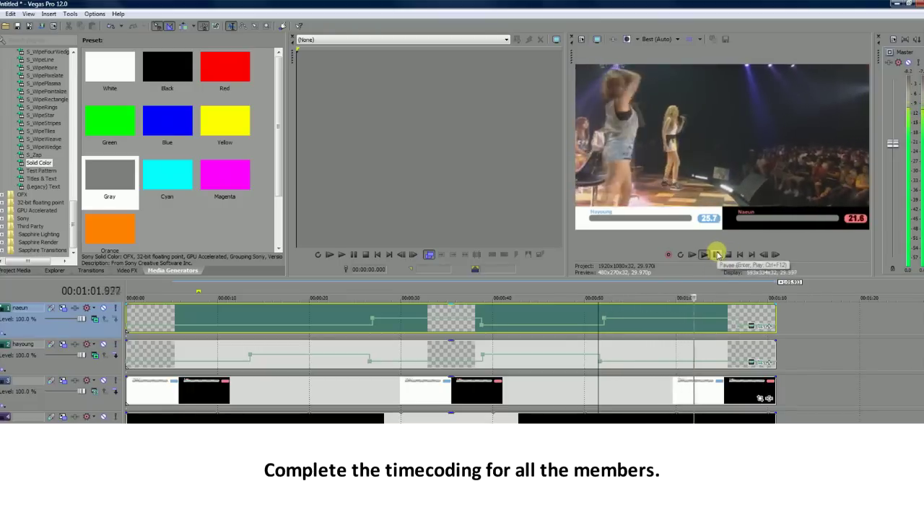
pyautogui.click(715, 255)
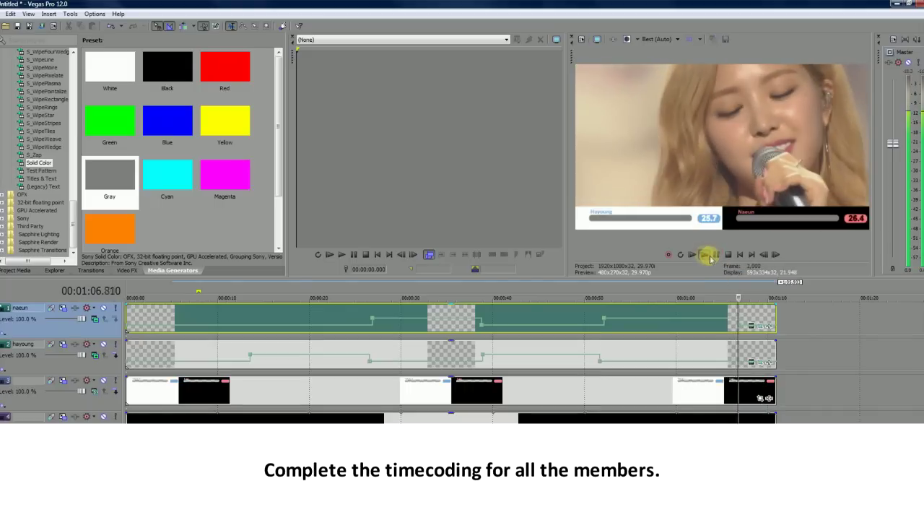
pyautogui.click(704, 254)
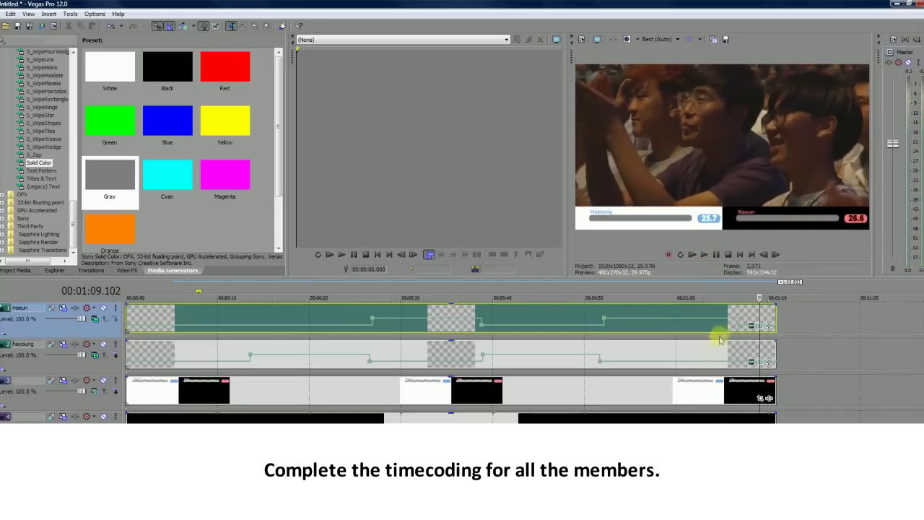
pyautogui.scroll(-2, 783, 324)
pyautogui.scroll(-1, 361, 361)
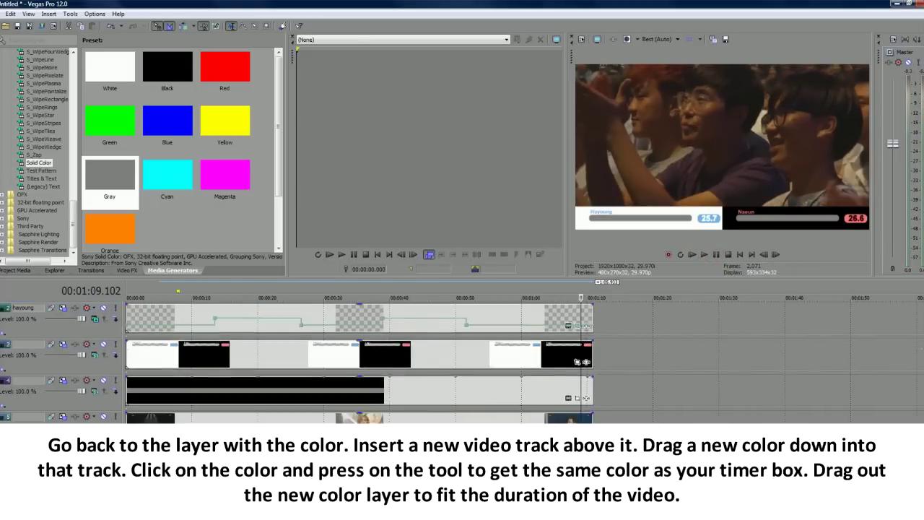
# Insert a new empty video track above the black clip
pyautogui.scroll(-1, 361, 361)
pyautogui.scroll(1, 361, 353)
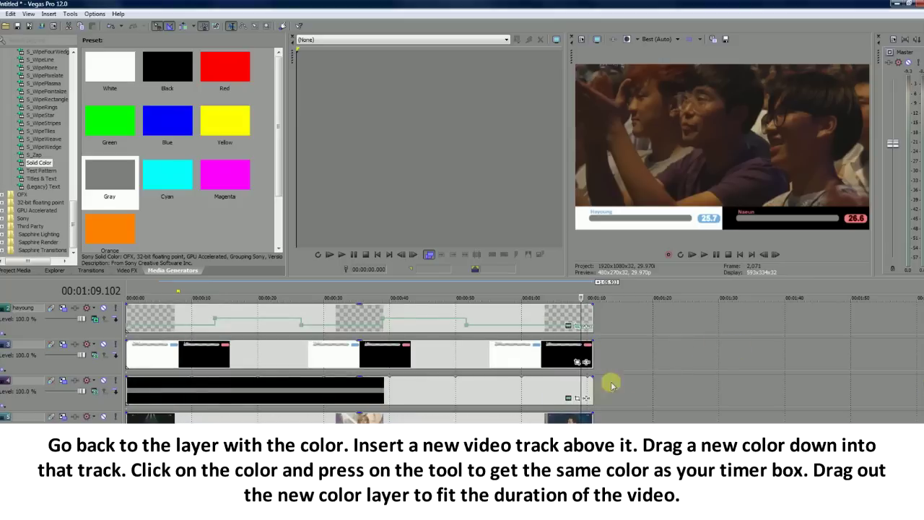
pyautogui.rightClick(614, 387)
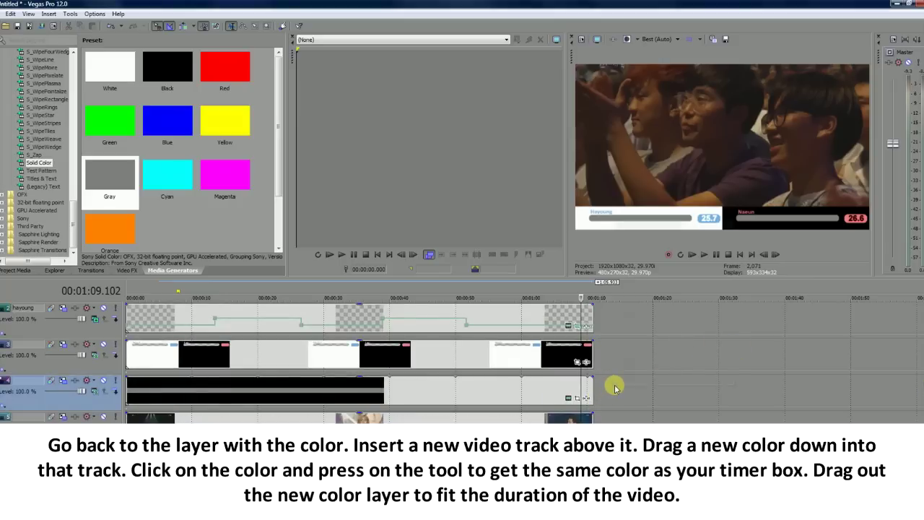
pyautogui.click(652, 296)
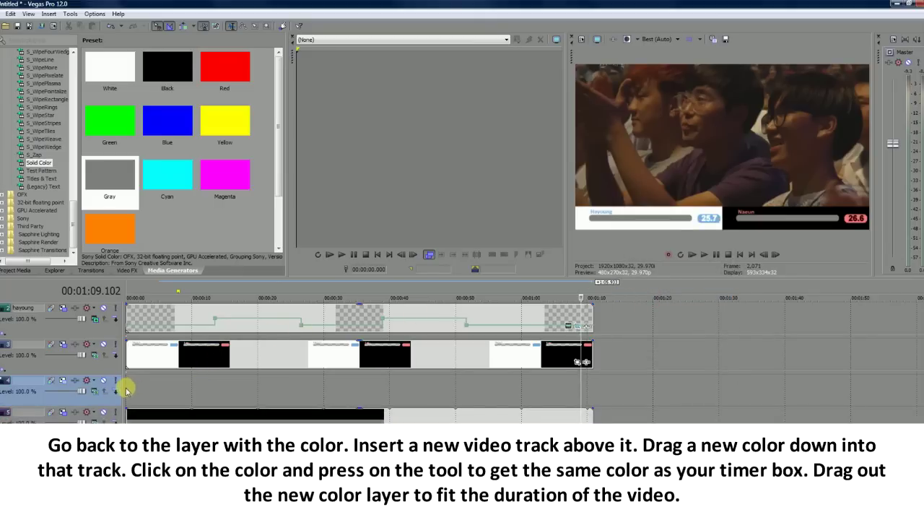
# Add a solid colour clip sampled to the timer box blue (0.45, 0.68, 0.88), stretched across the video
pyautogui.doubleClick(124, 388)
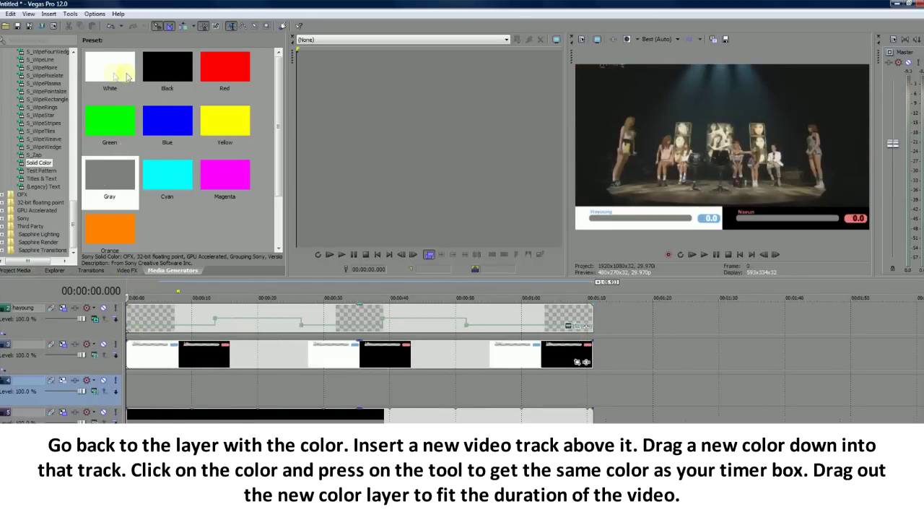
pyautogui.moveTo(121, 117)
pyautogui.mouseDown()
pyautogui.moveTo(136, 389)
pyautogui.moveTo(127, 390)
pyautogui.mouseUp()
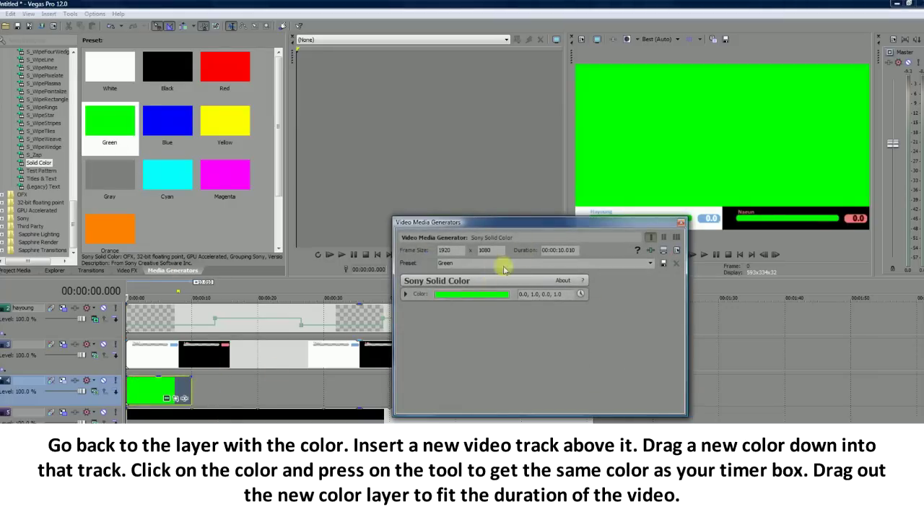
pyautogui.click(483, 293)
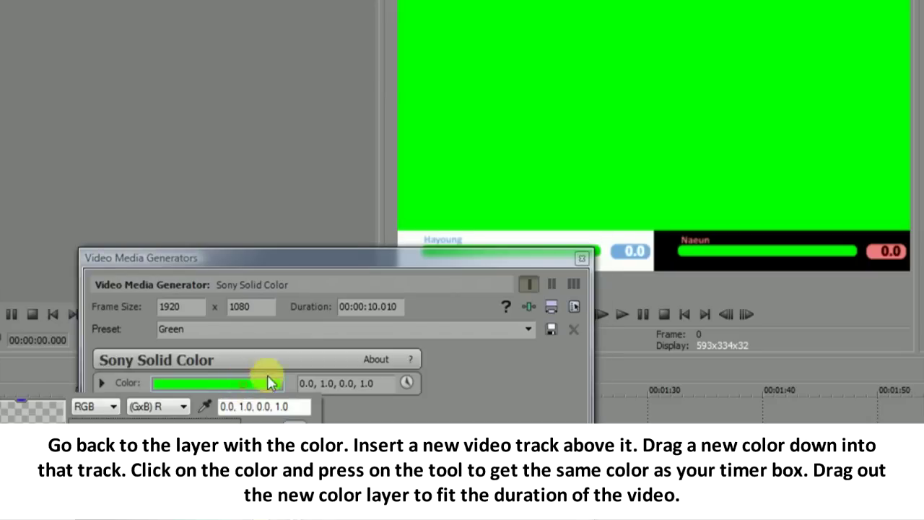
pyautogui.click(205, 406)
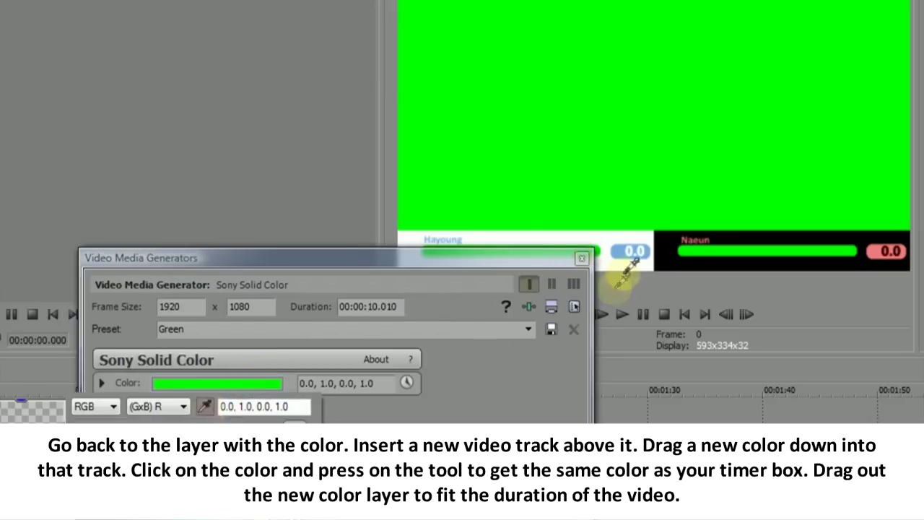
pyautogui.click(622, 252)
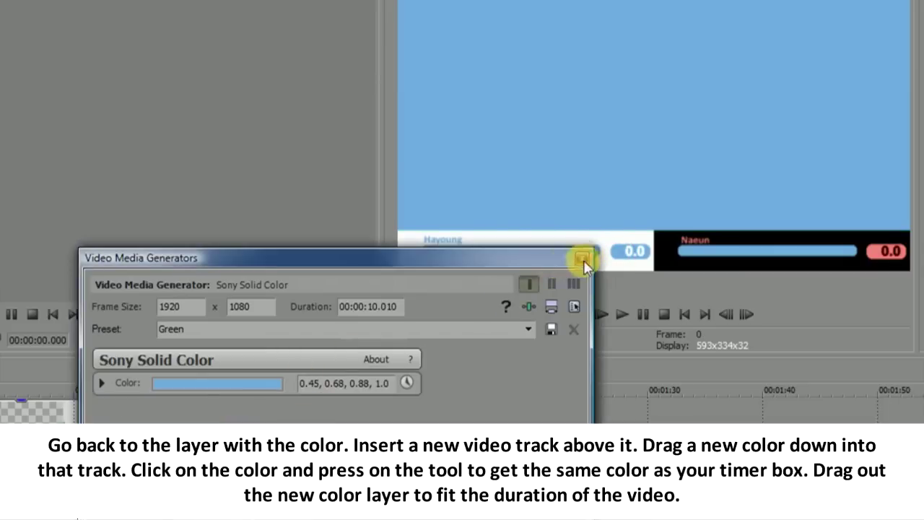
pyautogui.click(583, 260)
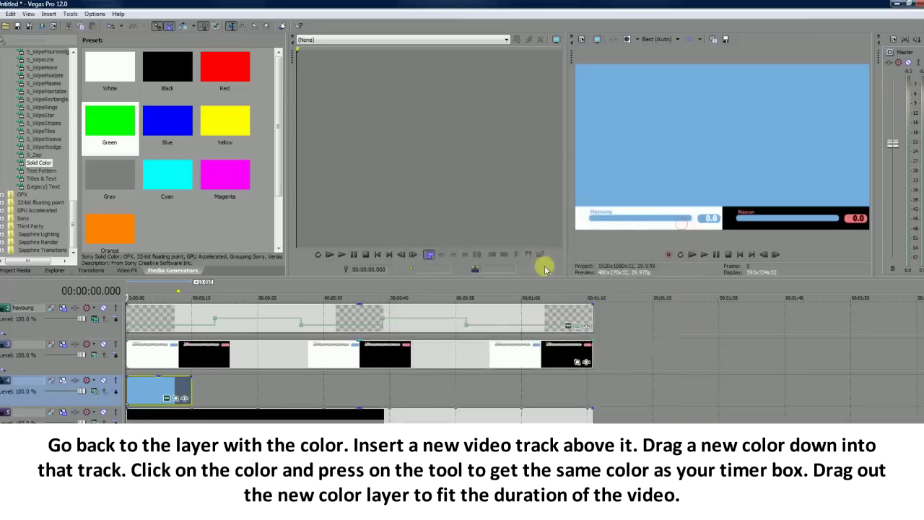
pyautogui.moveTo(190, 388); pyautogui.dragTo(593, 392)
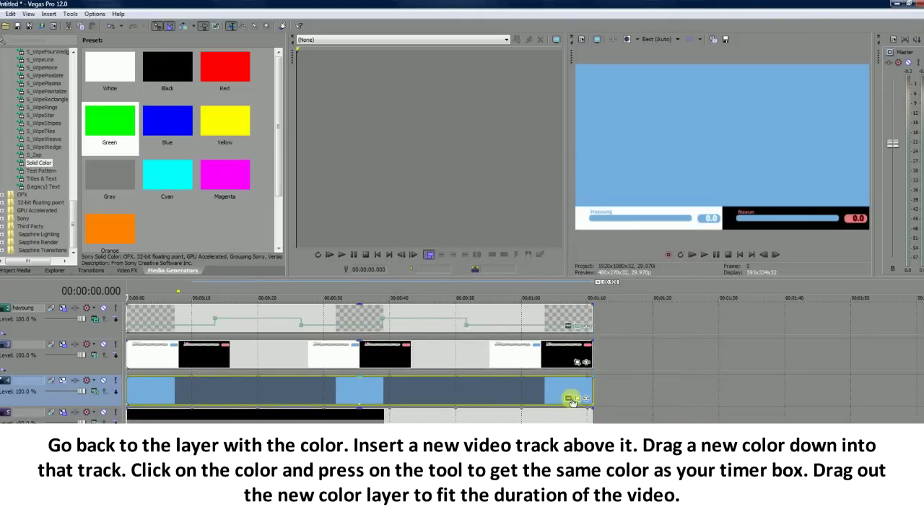
pyautogui.click(576, 399)
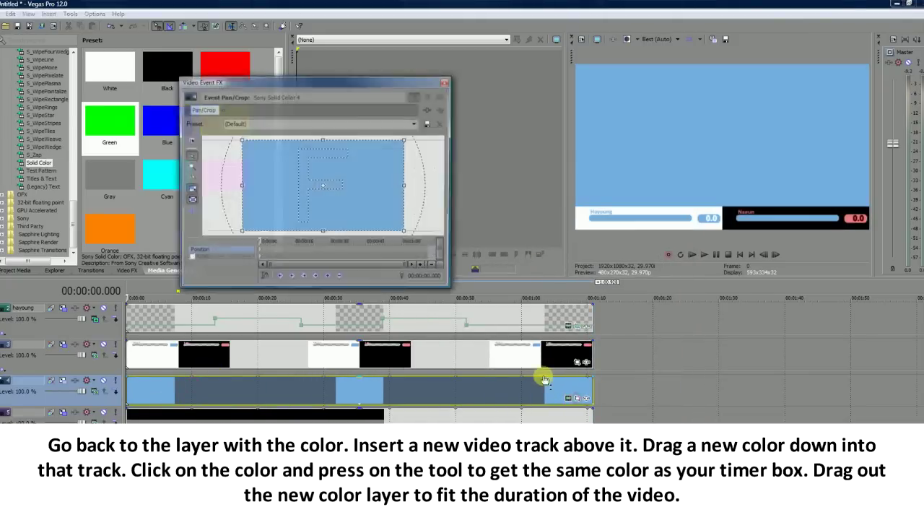
# Enable masking and fit a rectangle mask on the left member's bar, shrunk until no blue shows
pyautogui.click(192, 257)
pyautogui.click(191, 200)
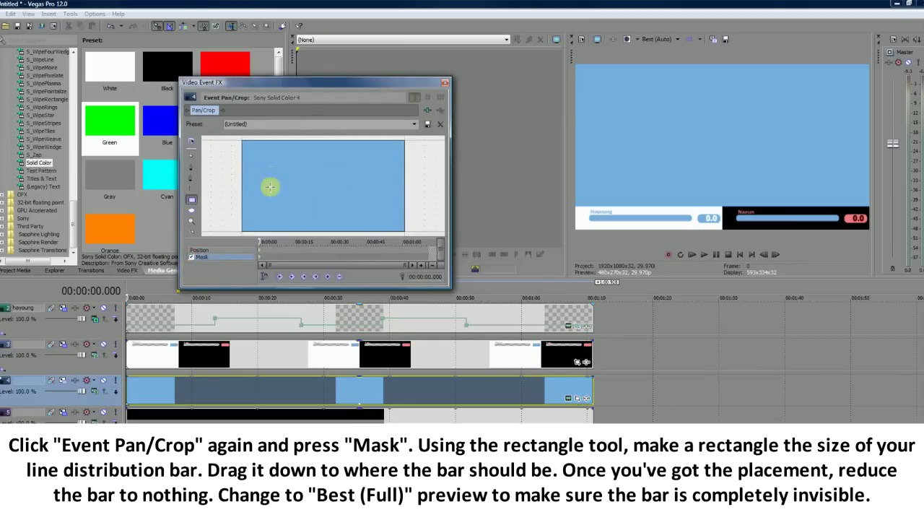
pyautogui.moveTo(260, 184); pyautogui.dragTo(305, 188)
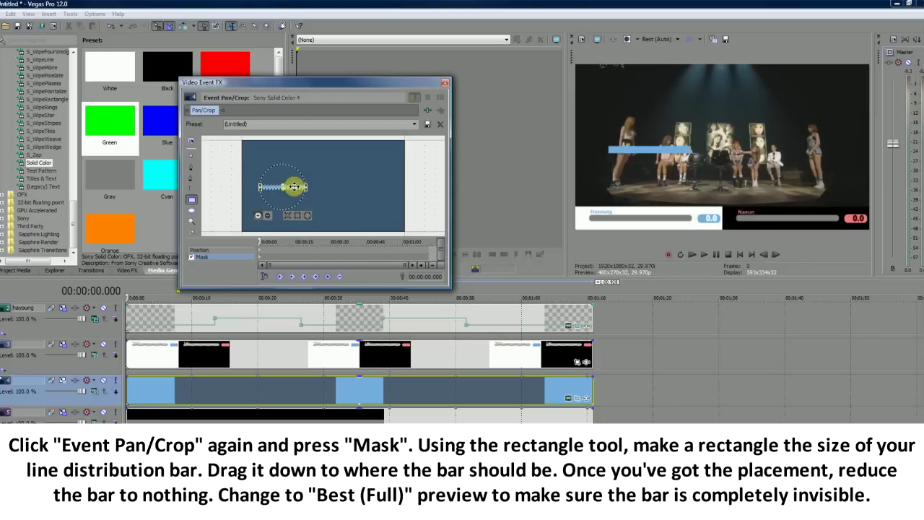
pyautogui.moveTo(294, 186); pyautogui.dragTo(283, 221)
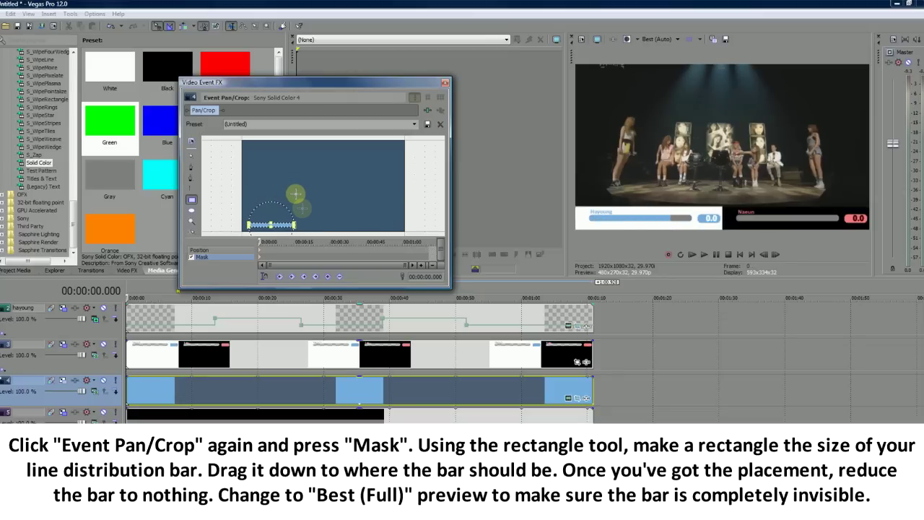
pyautogui.moveTo(293, 224); pyautogui.dragTo(273, 224)
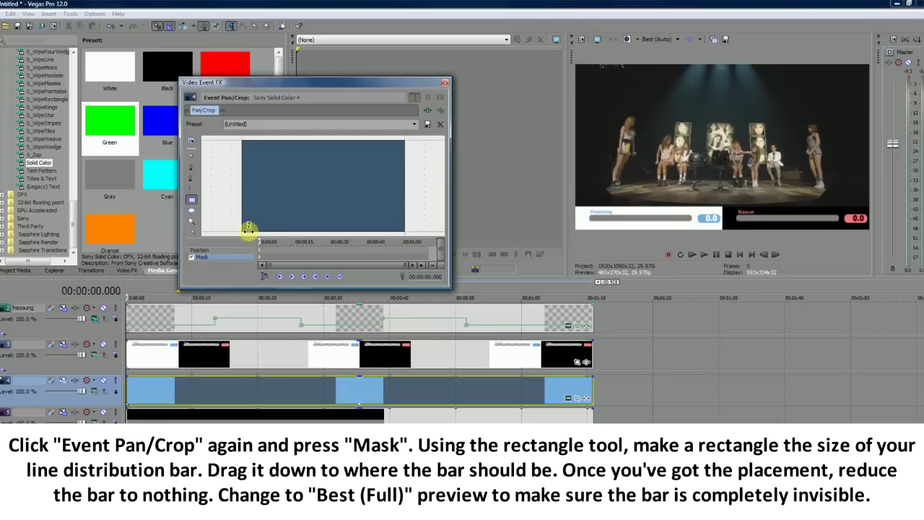
# Check the bar at Best (Full) preview quality, then return the preview to Best (Auto)
pyautogui.click(658, 39)
pyautogui.moveTo(673, 82)
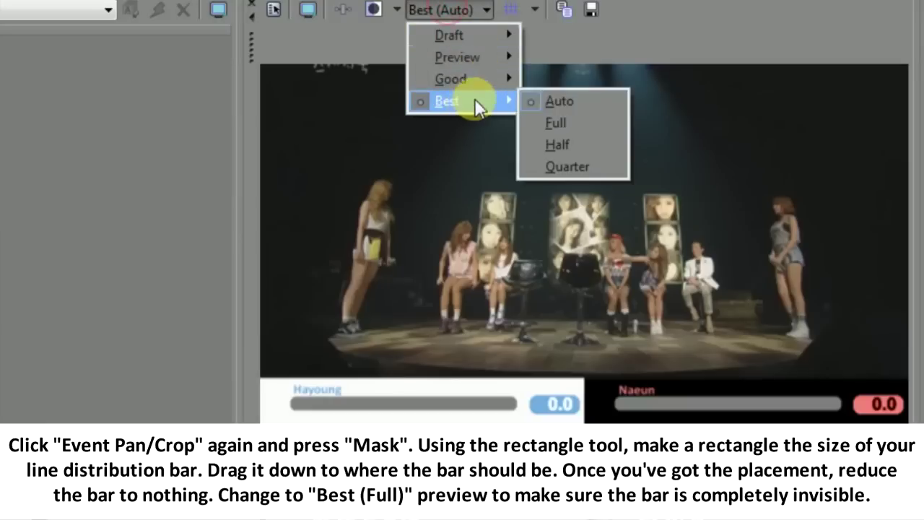
pyautogui.click(539, 120)
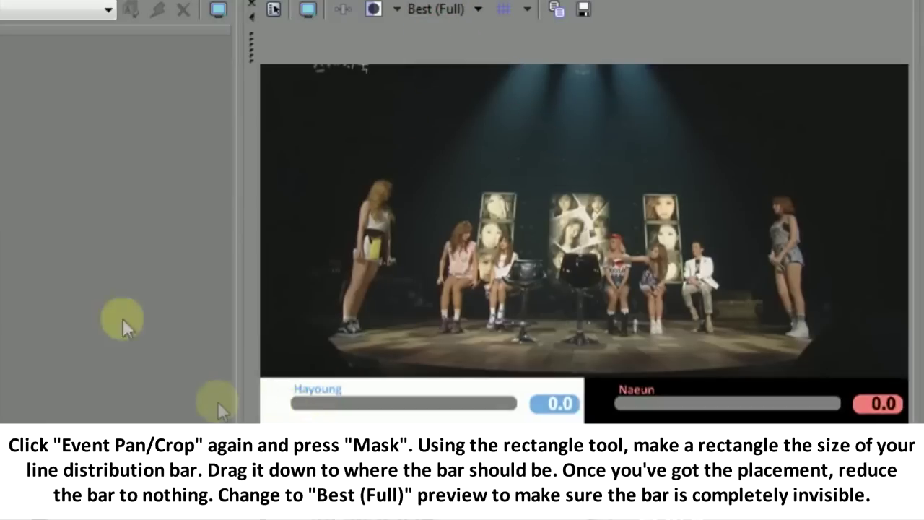
pyautogui.click(465, 8)
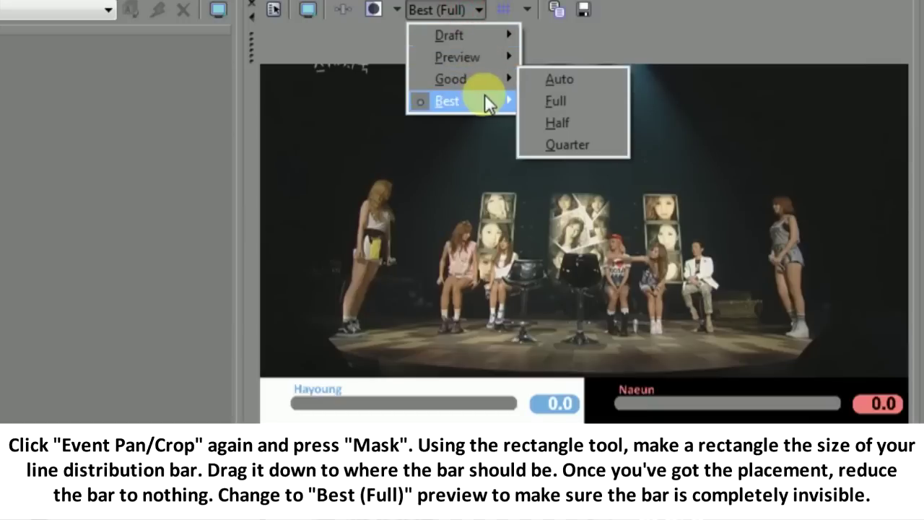
pyautogui.moveTo(501, 100)
pyautogui.click(531, 102)
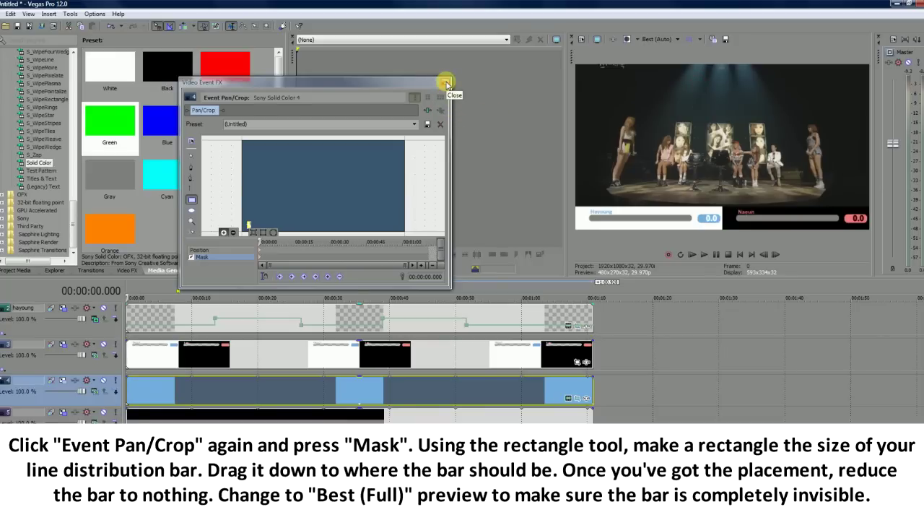
# Add a mask keyframe for the blue bar at 00:00:13.547, where the member starts singing
pyautogui.click(447, 84)
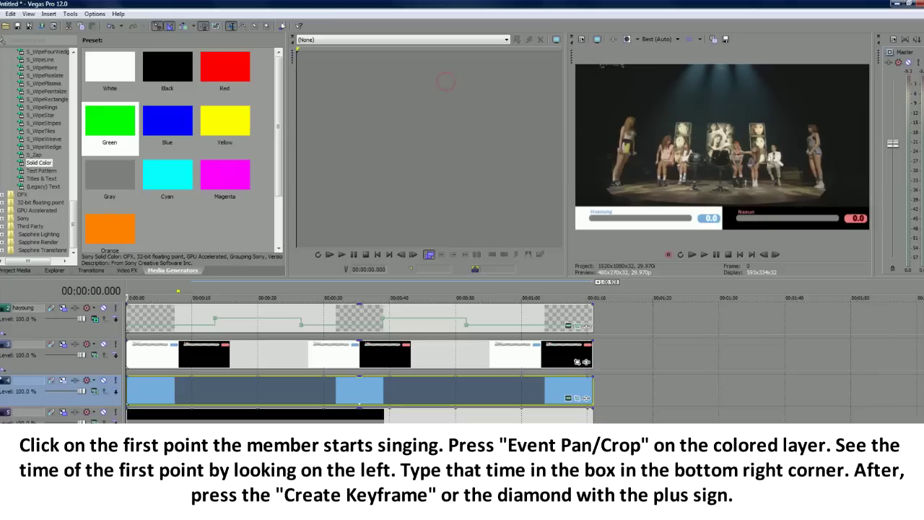
pyautogui.moveTo(922, 375); pyautogui.dragTo(919, 345)
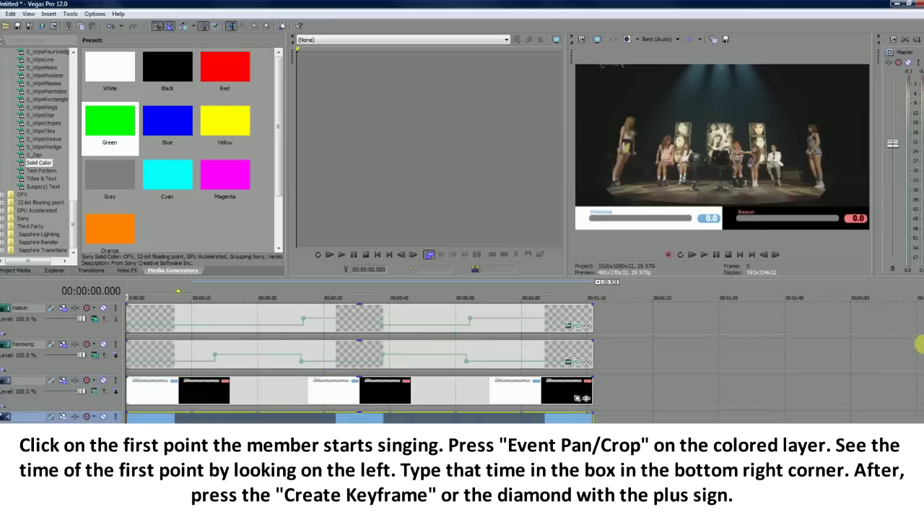
pyautogui.click(215, 358)
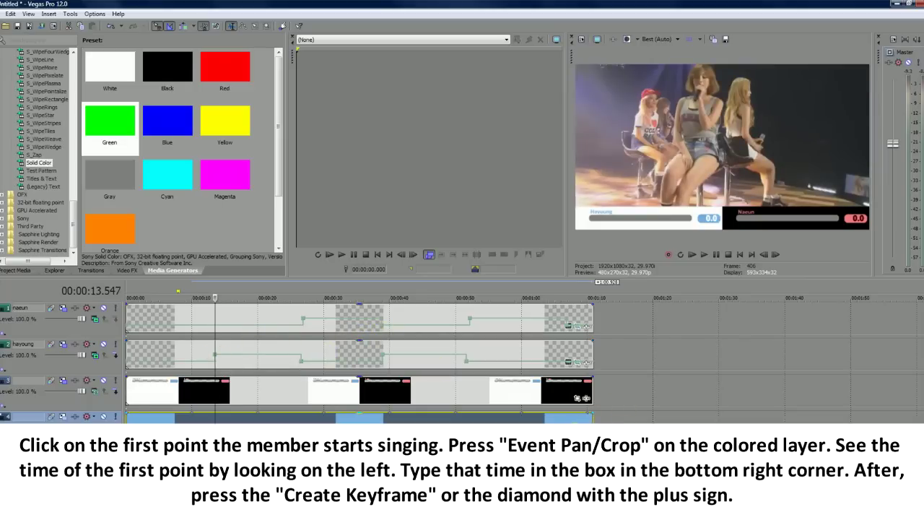
pyautogui.click(582, 397)
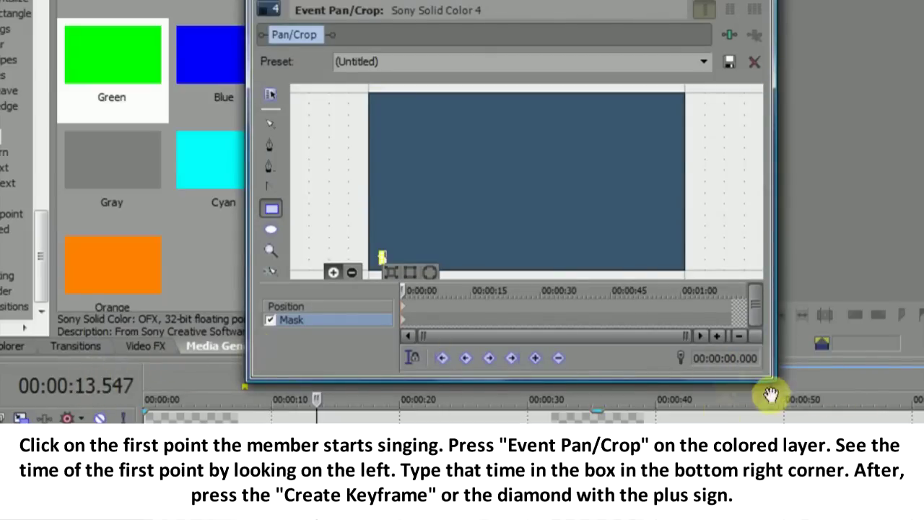
pyautogui.click(735, 358)
pyautogui.click(734, 358)
pyautogui.press('BackSpace')
pyautogui.press('BackSpace')
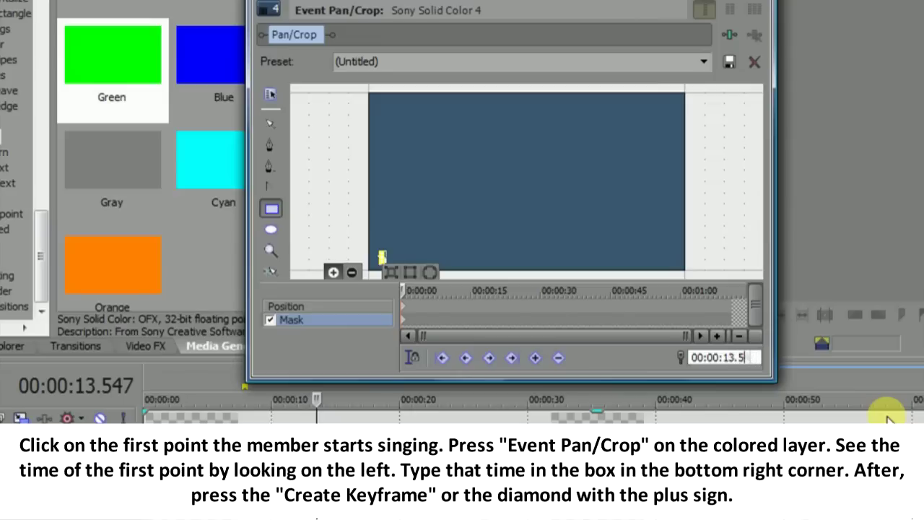
pyautogui.write('47')
pyautogui.press('Return')
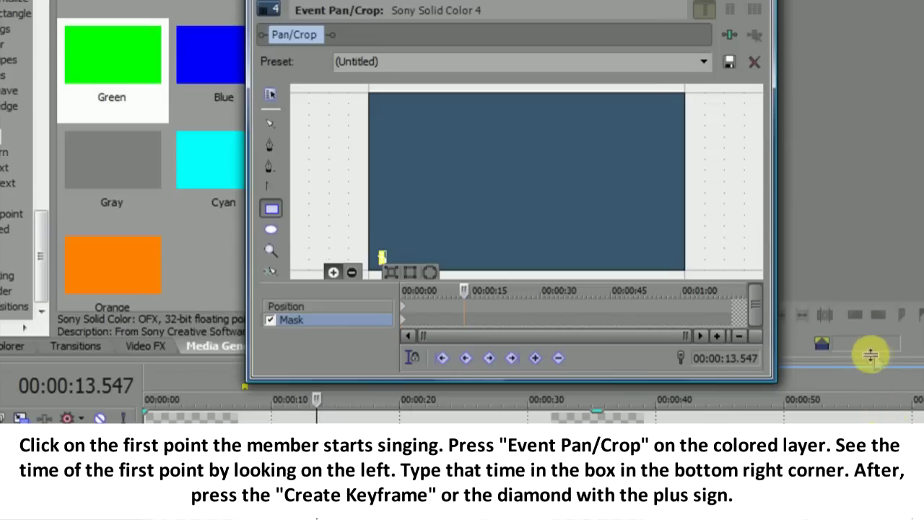
pyautogui.click(538, 357)
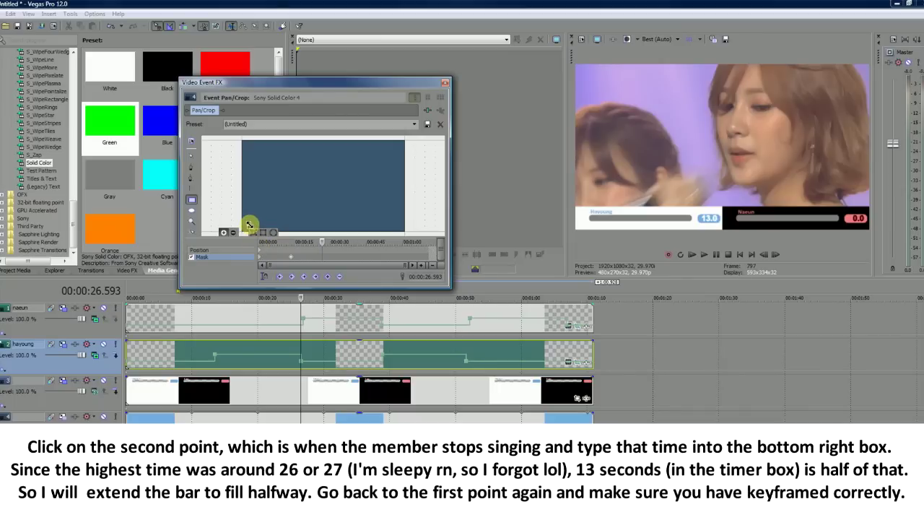
# Check the first mask keyframe, close Pan/Crop, and play from 13 s to review the bar
pyautogui.scroll(2, 249, 225)
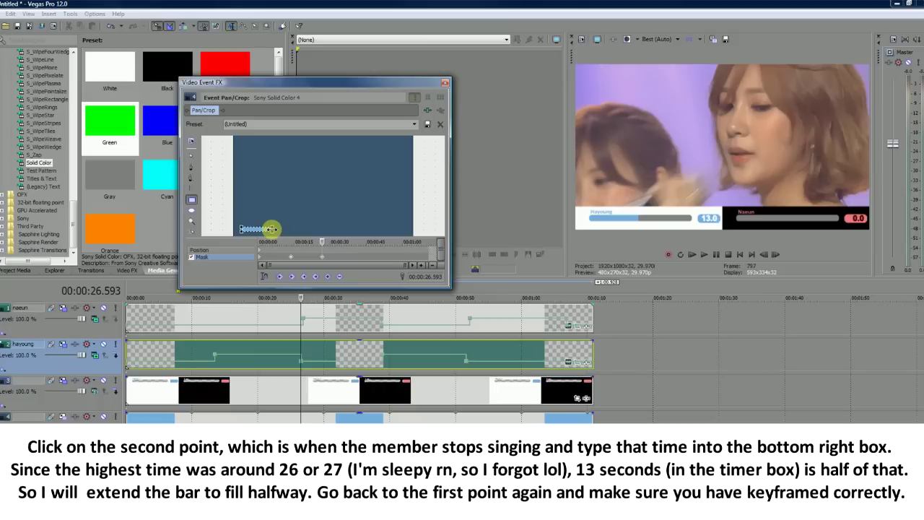
pyautogui.click(273, 229)
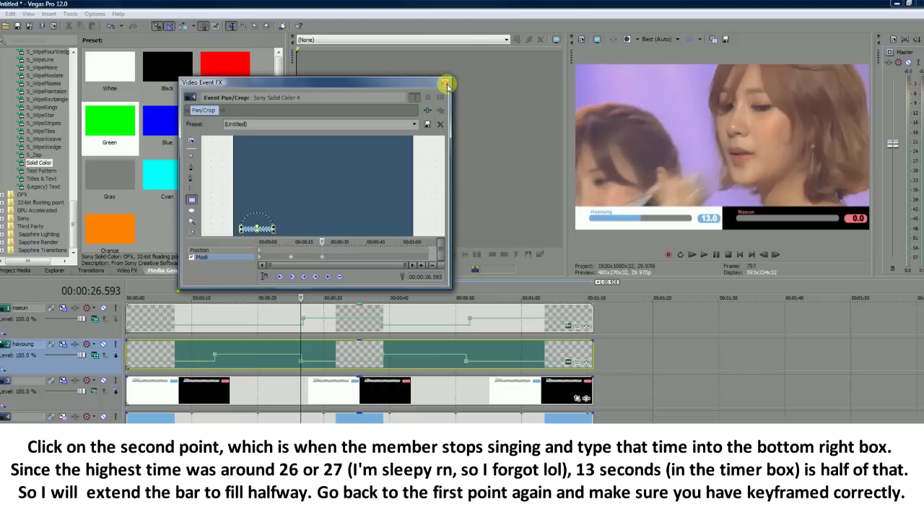
pyautogui.click(446, 85)
pyautogui.click(210, 349)
pyautogui.click(715, 253)
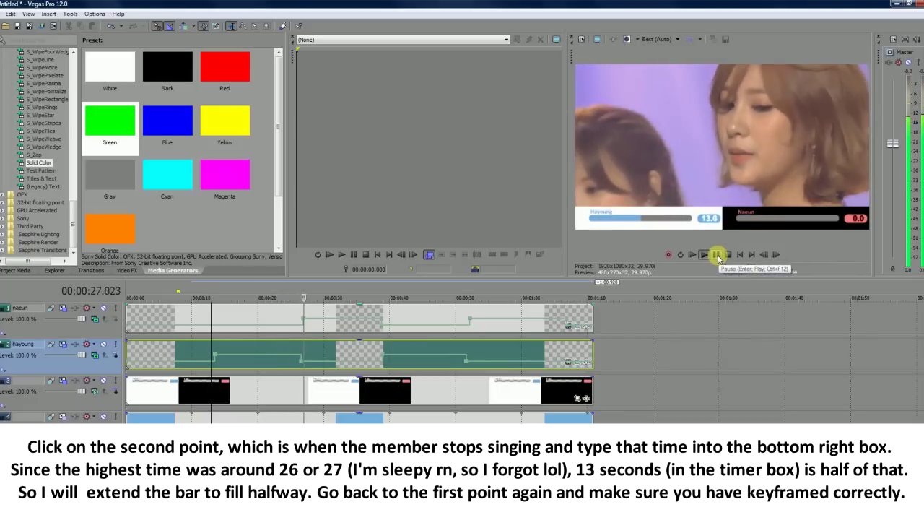
# Hold the mask with a keyframe at 38.9 s, then widen it at 51.685 s so the bar reaches 25.7
pyautogui.click(717, 255)
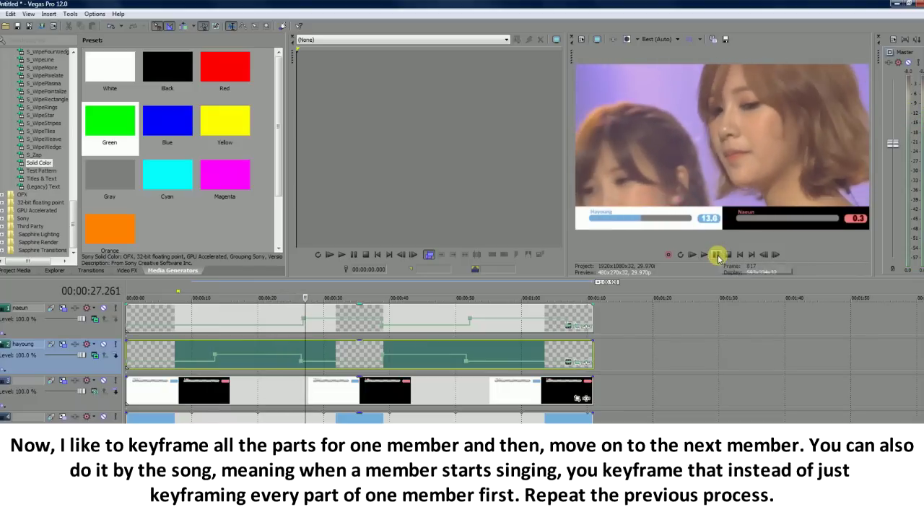
pyautogui.click(303, 320)
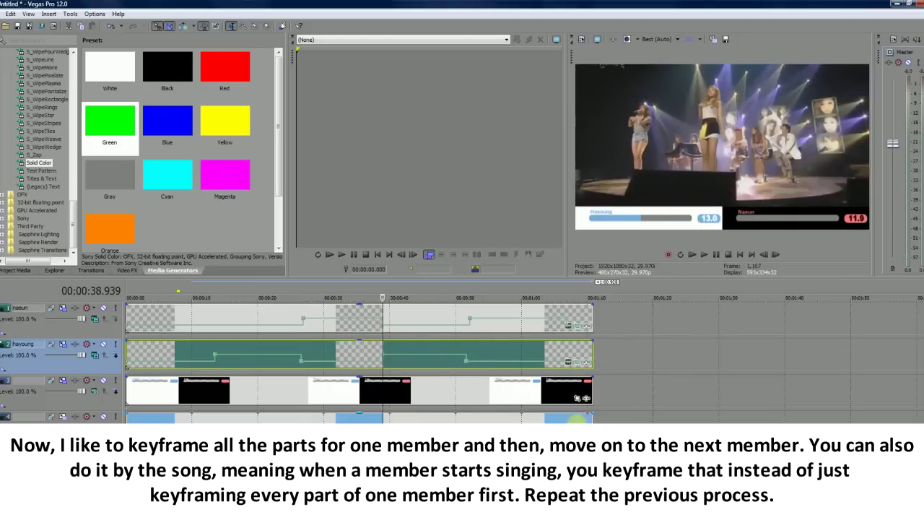
pyautogui.click(539, 409)
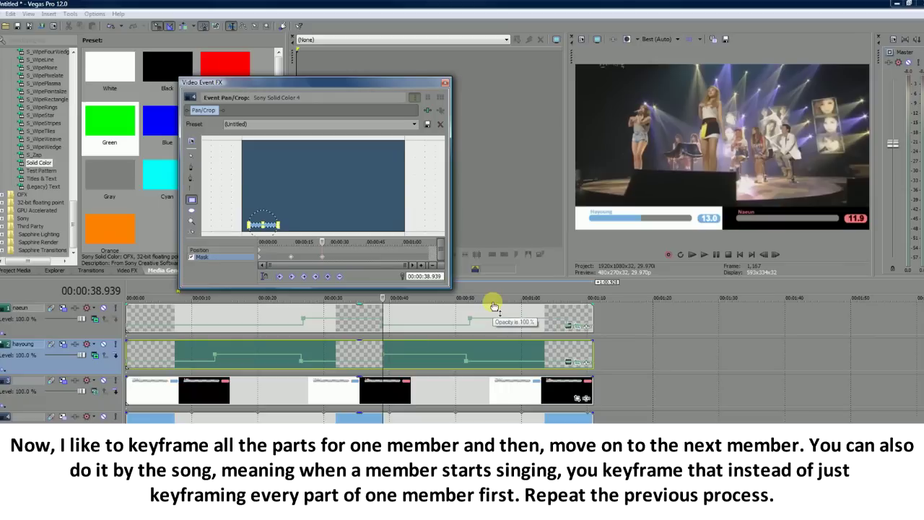
pyautogui.click(329, 278)
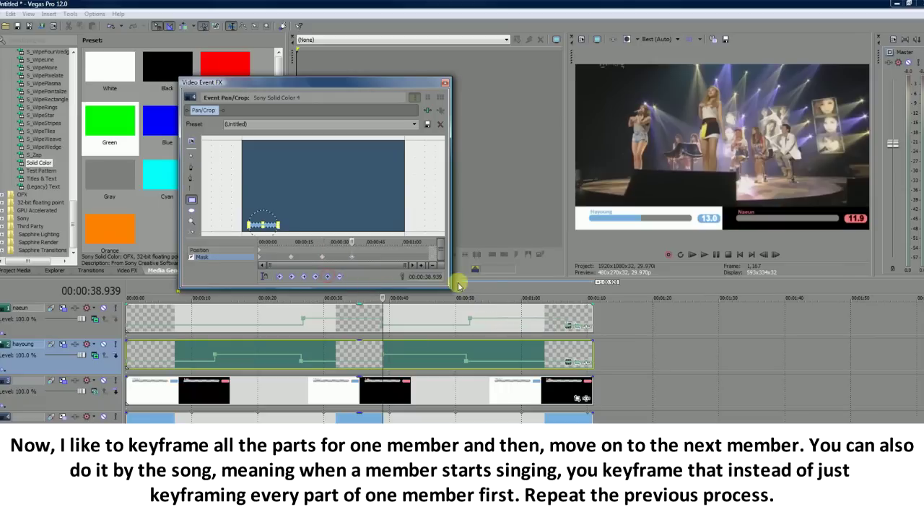
pyautogui.click(467, 362)
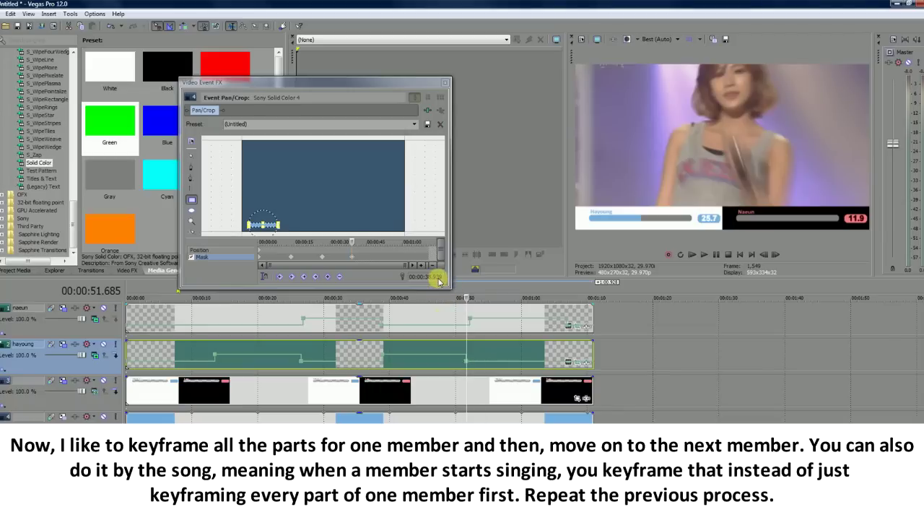
pyautogui.click(438, 280)
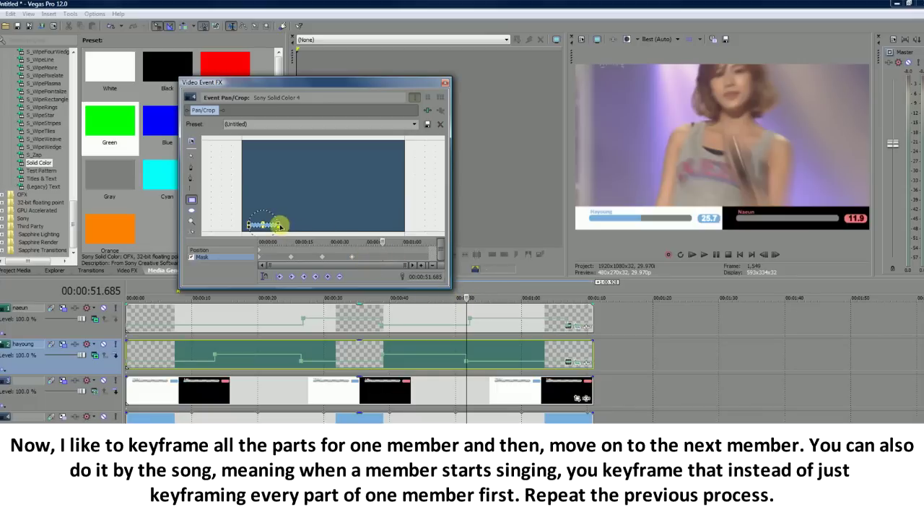
pyautogui.moveTo(276, 225); pyautogui.dragTo(279, 224)
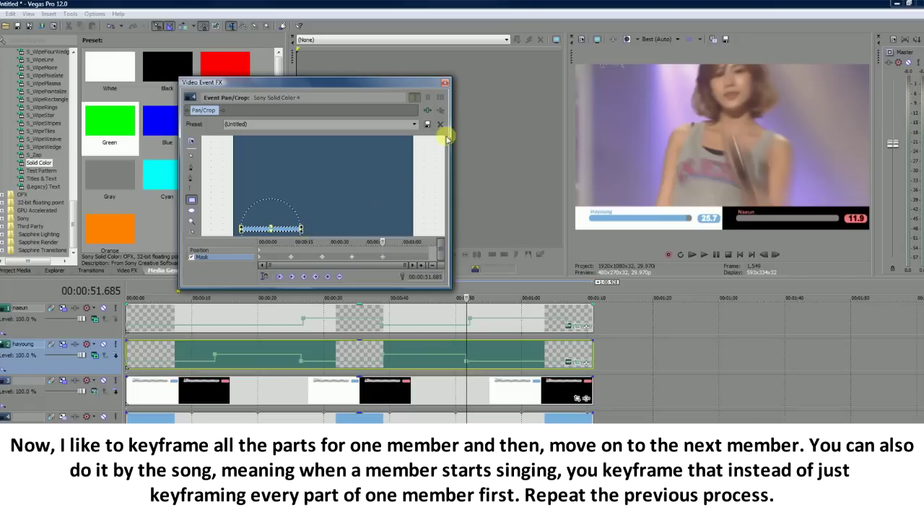
pyautogui.click(447, 86)
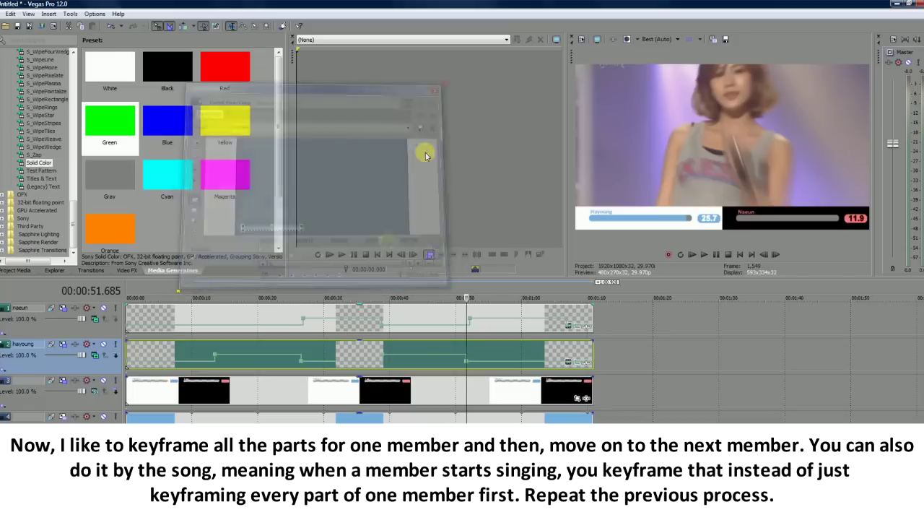
pyautogui.click(373, 348)
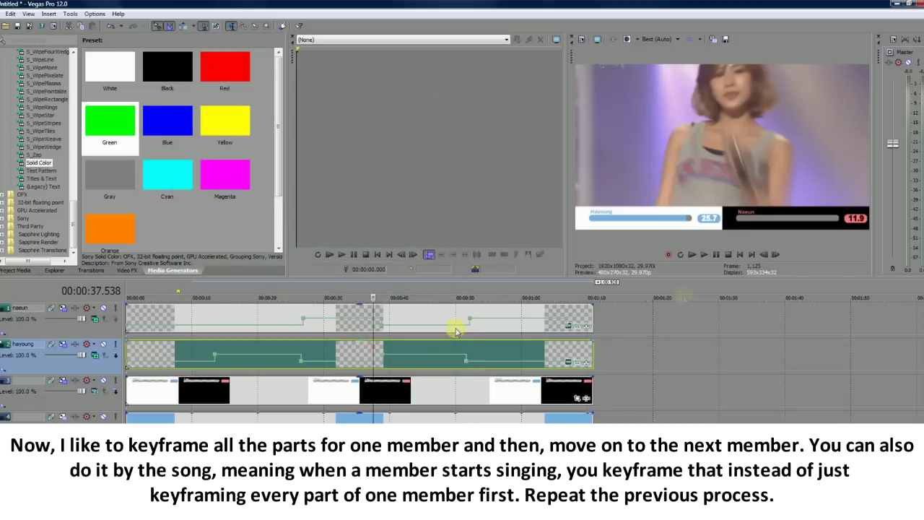
pyautogui.click(706, 256)
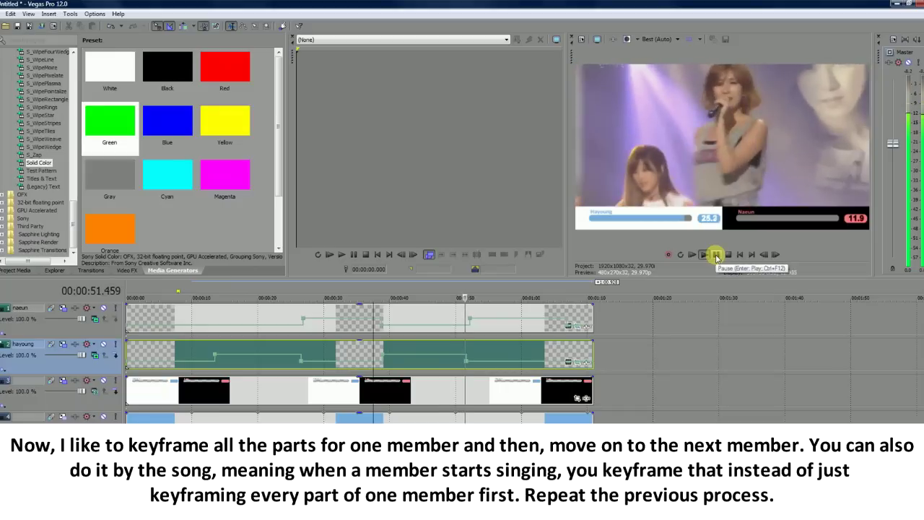
pyautogui.click(716, 255)
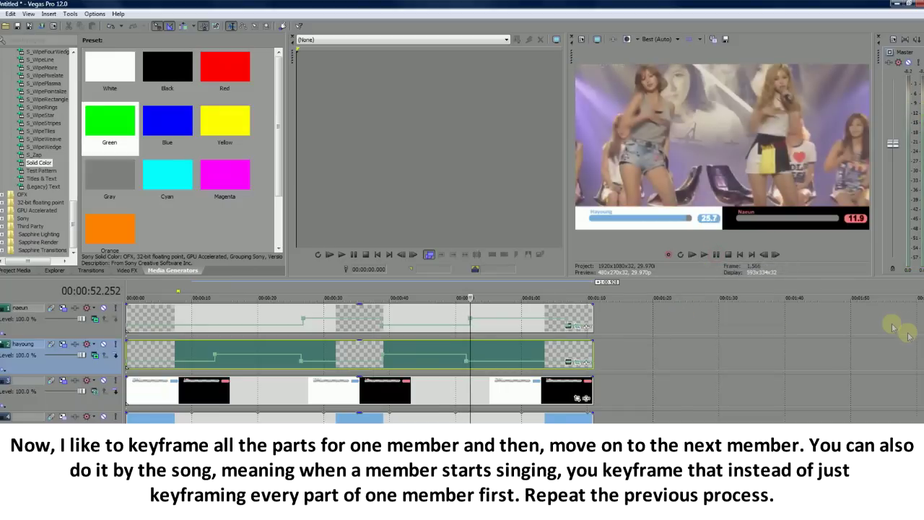
pyautogui.scroll(-1, 359, 361)
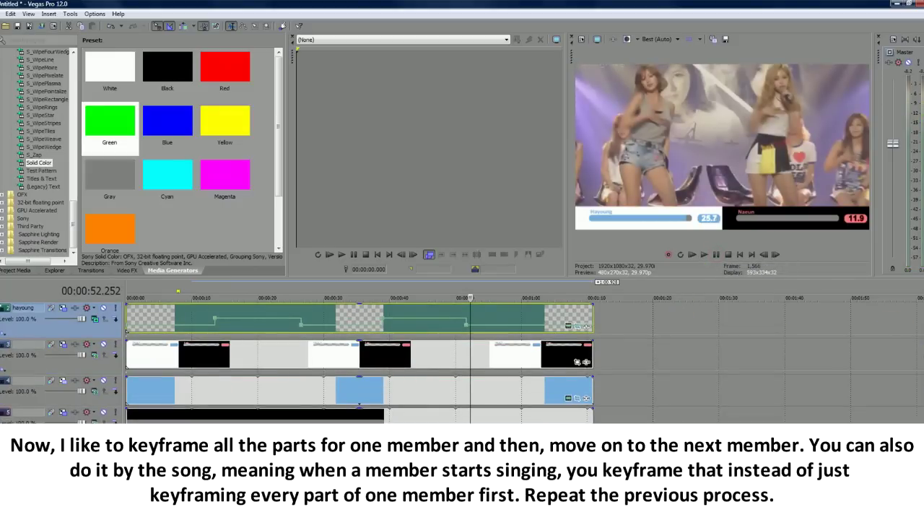
# Insert a new video track above the base bar and copy the blue bar clip
pyautogui.rightClick(610, 381)
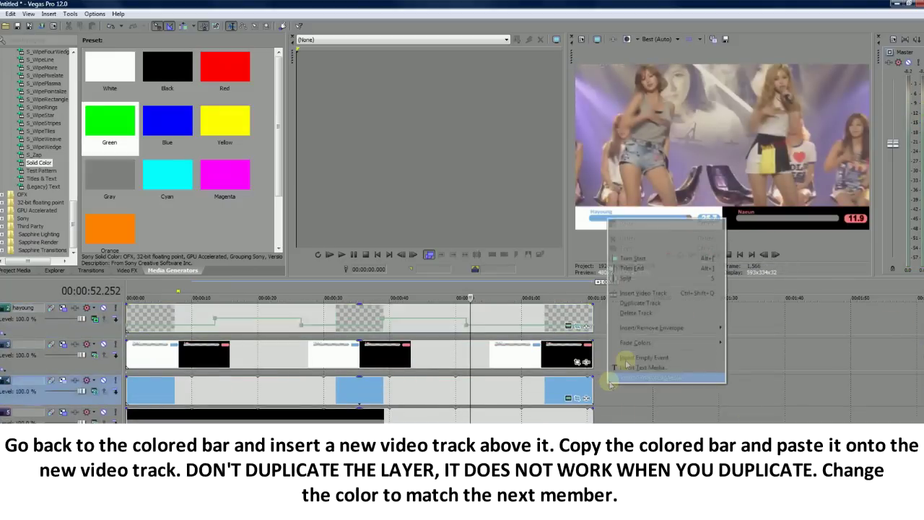
pyautogui.click(645, 299)
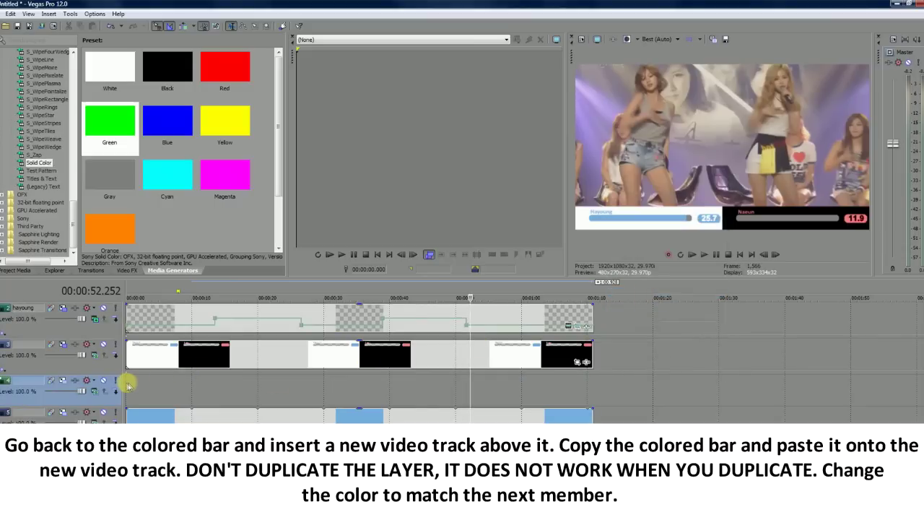
pyautogui.click(129, 414)
pyautogui.rightClick(167, 415)
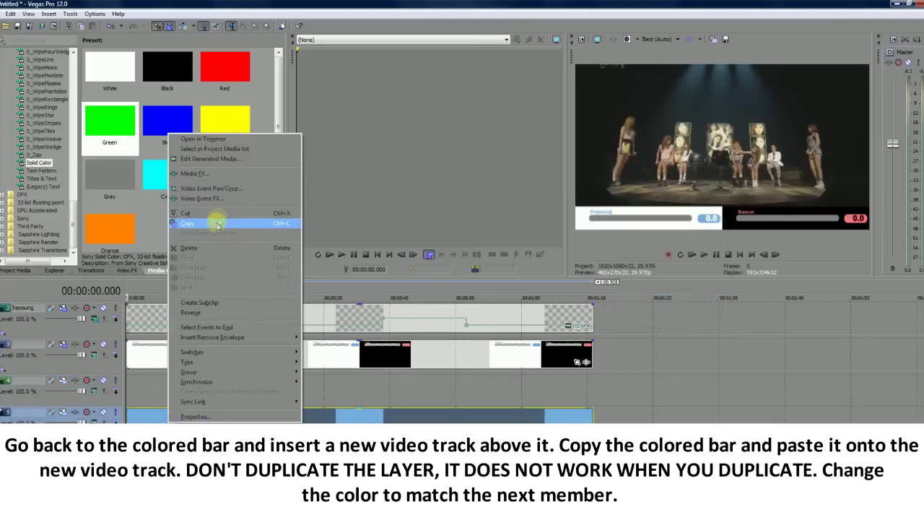
pyautogui.click(220, 219)
# Paste the blue bar clip onto the empty track as a new copy
pyautogui.click(138, 386)
pyautogui.rightClick(139, 389)
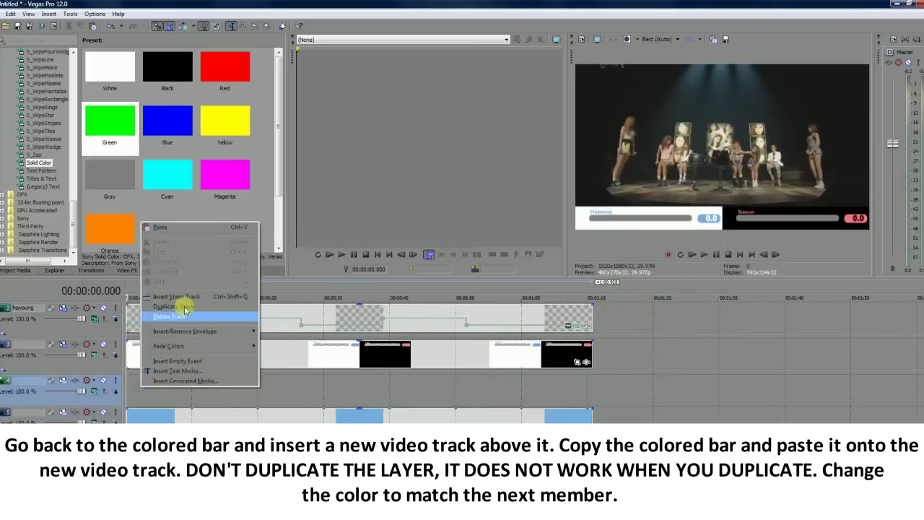
pyautogui.click(190, 231)
pyautogui.click(530, 217)
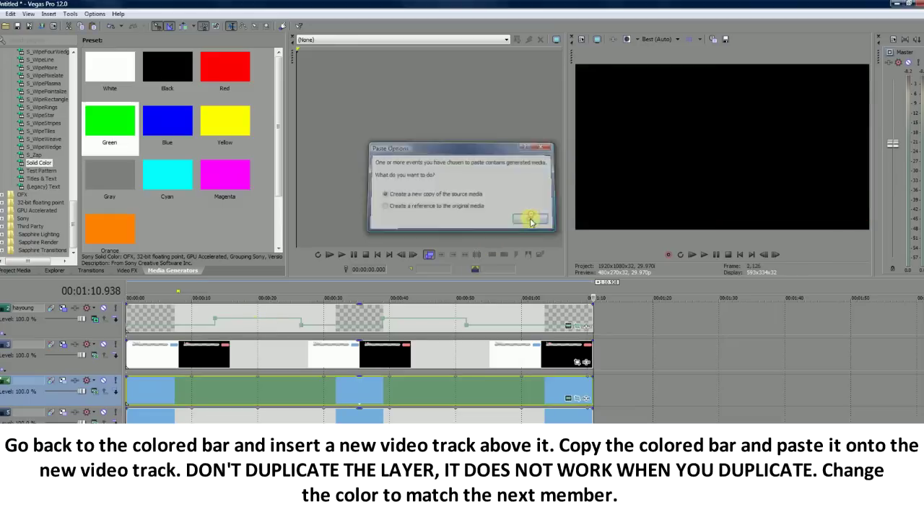
pyautogui.click(483, 388)
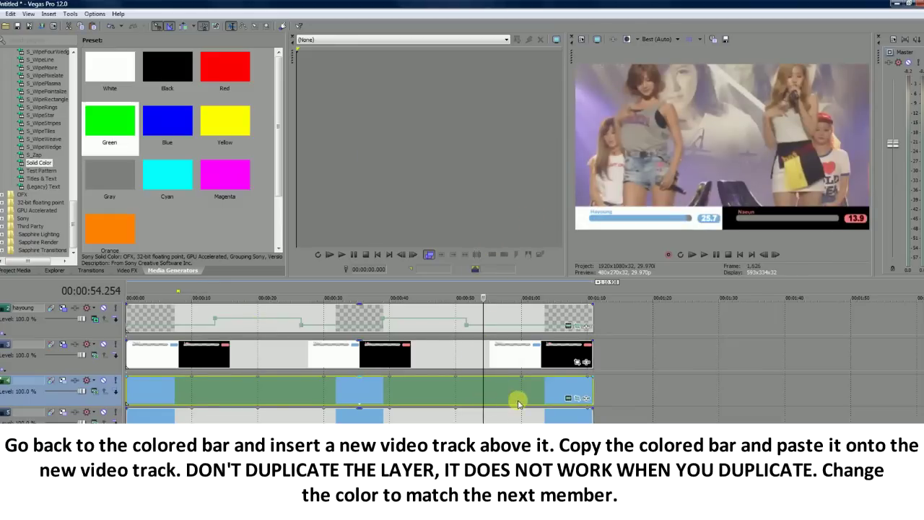
# Recolour the pasted bar with Naeun's label pink-red (0.95, 0.48, 0.48) using the eyedropper
pyautogui.click(569, 399)
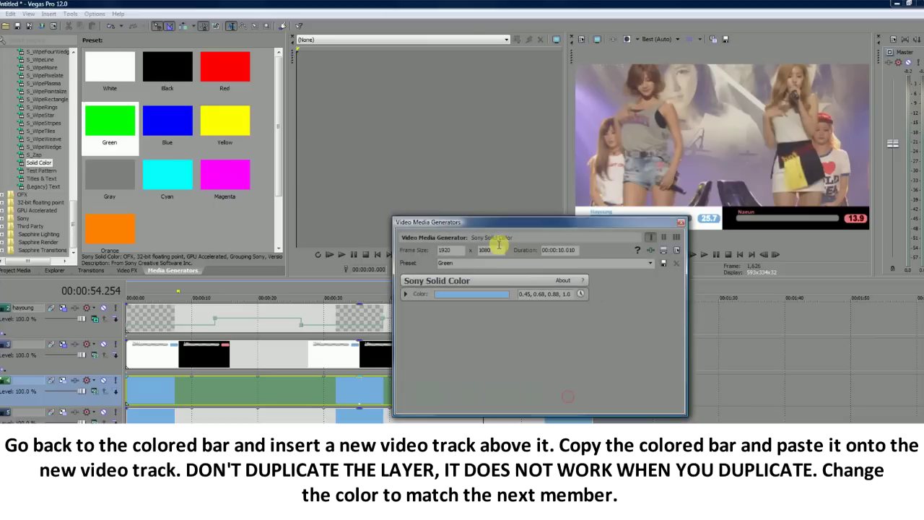
pyautogui.click(505, 294)
pyautogui.click(464, 307)
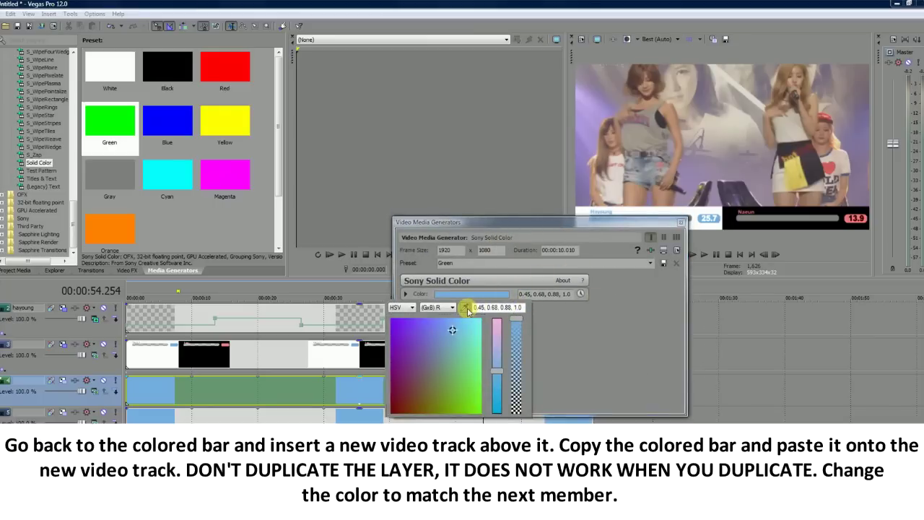
pyautogui.click(852, 217)
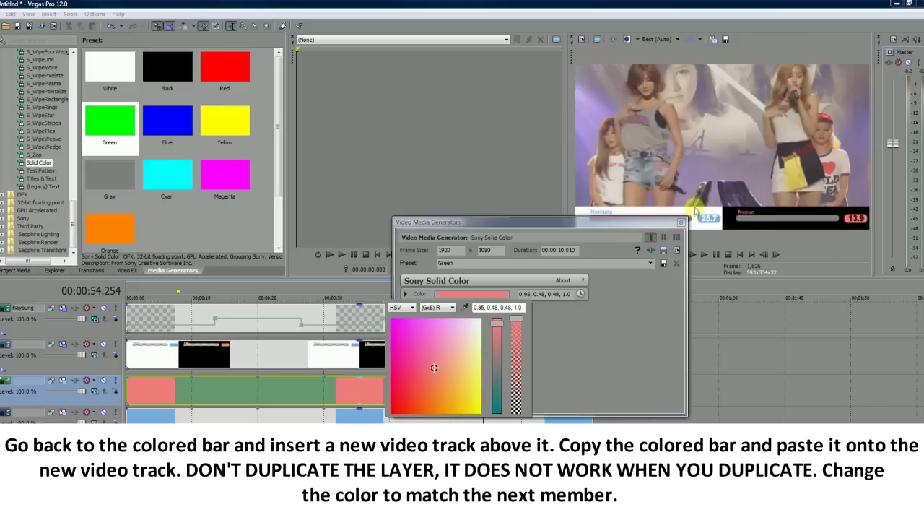
pyautogui.click(683, 225)
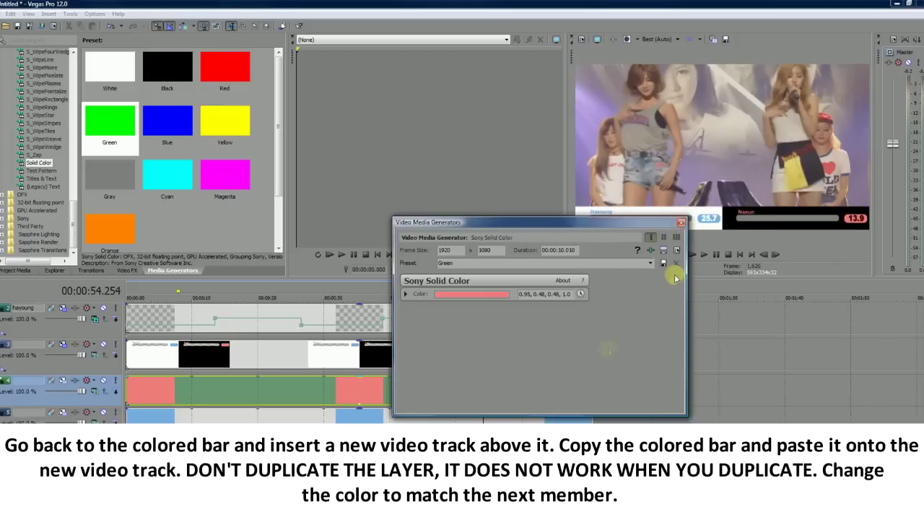
pyautogui.click(683, 225)
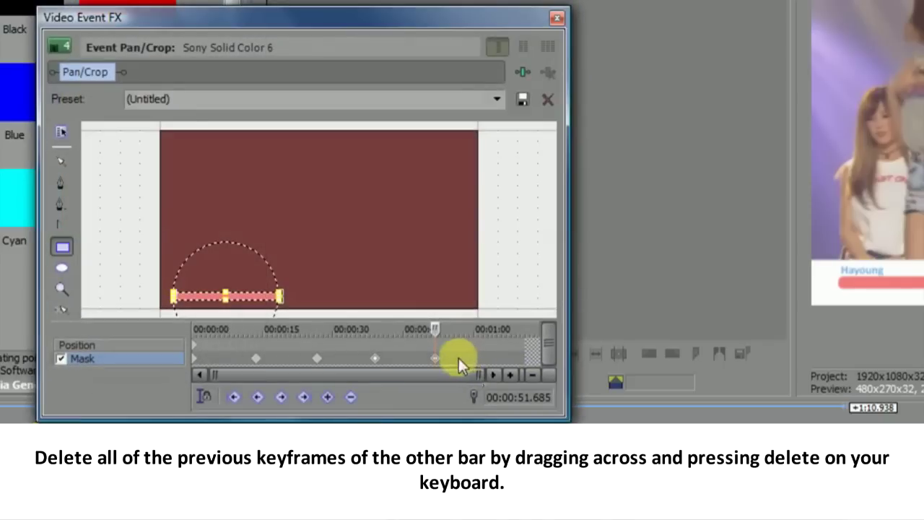
pyautogui.moveTo(456, 352); pyautogui.dragTo(250, 363)
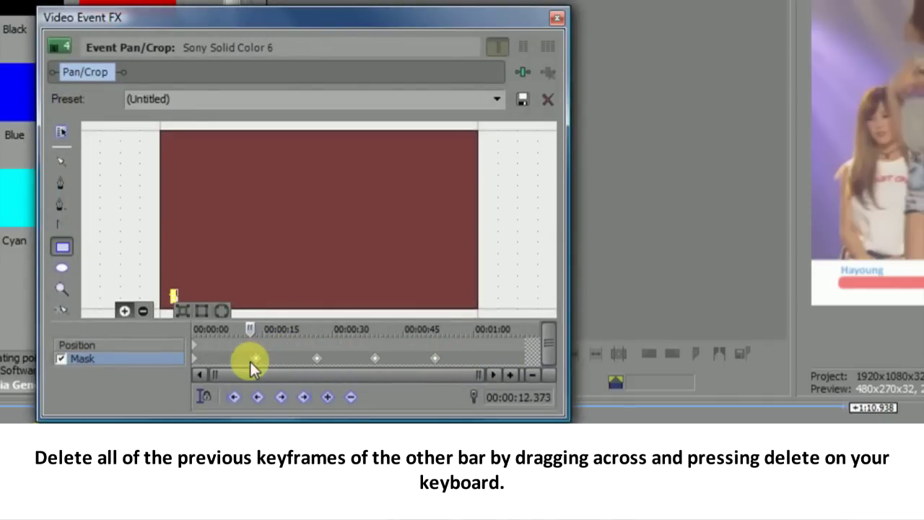
# Delete the old Mask keyframes from the pink-red bar copy
pyautogui.press('Delete')
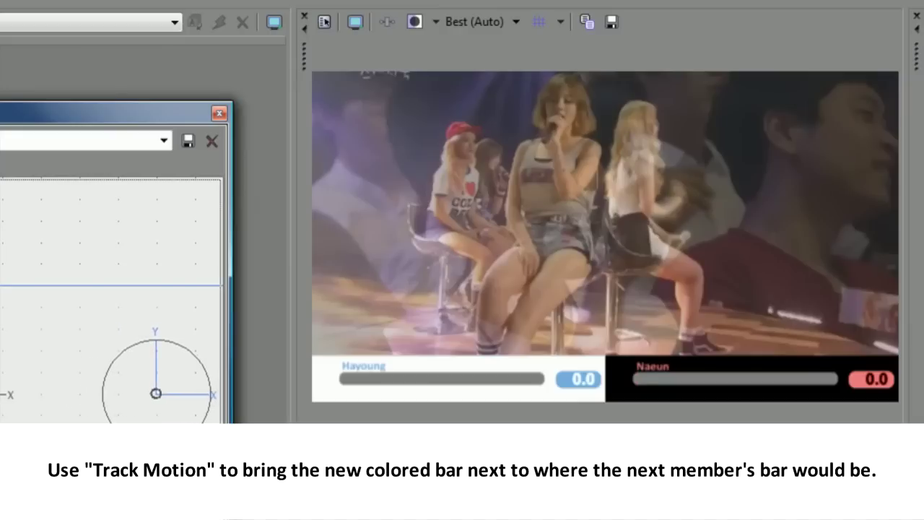
# Switch the preview to Best (Full), then to Best (Auto), and close Track Motion
pyautogui.click(498, 20)
pyautogui.moveTo(534, 107)
pyautogui.click(562, 122)
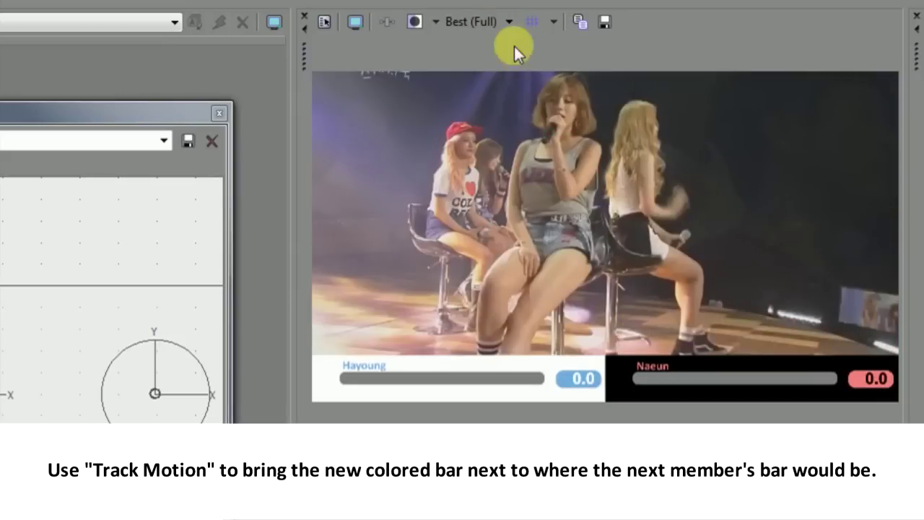
pyautogui.click(482, 22)
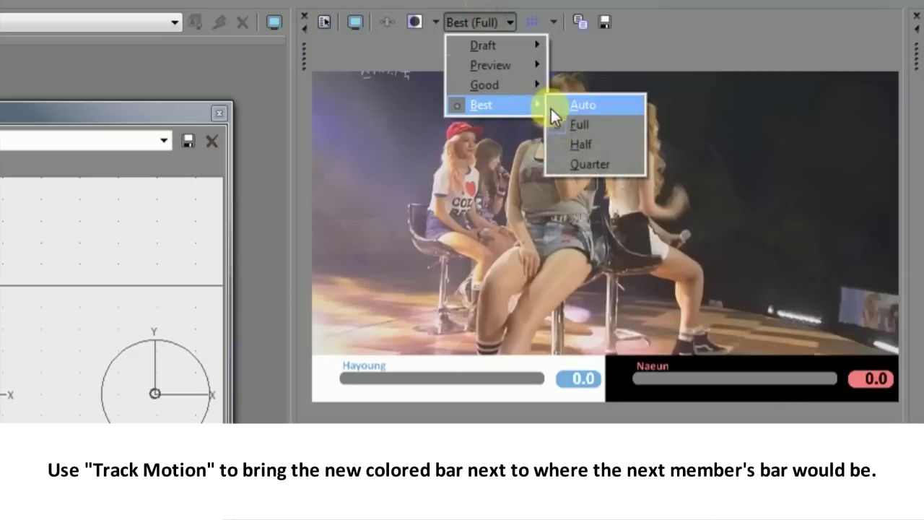
pyautogui.click(570, 106)
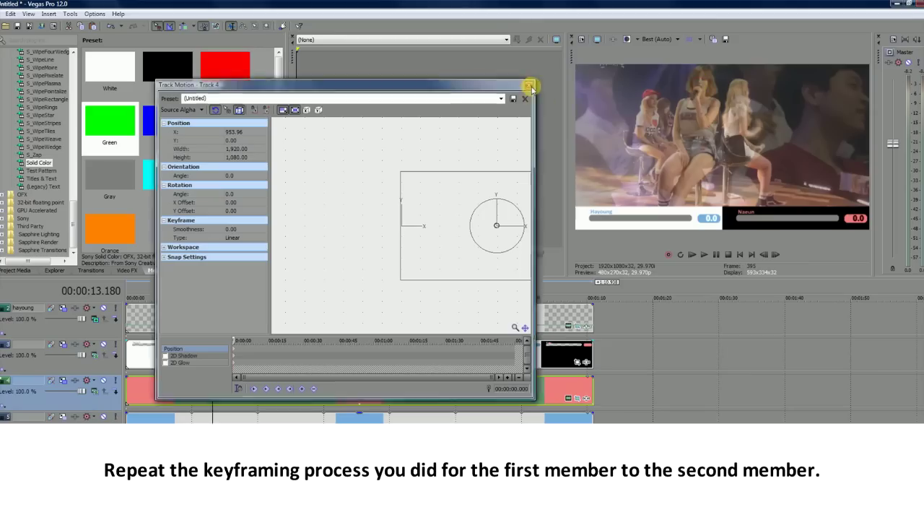
pyautogui.click(530, 86)
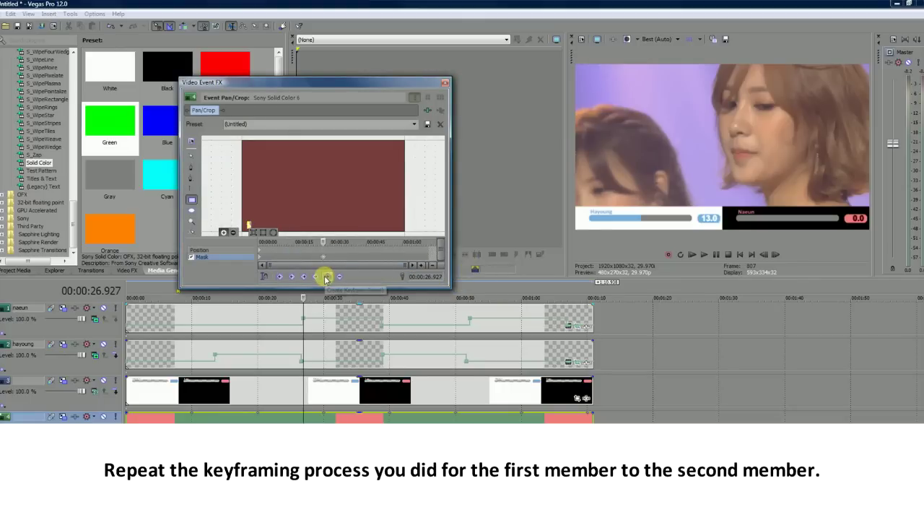
# Enlarge Naeun's bar mask at 00:00:38.839 and play back to check its growth
pyautogui.click(382, 319)
pyautogui.click(432, 277)
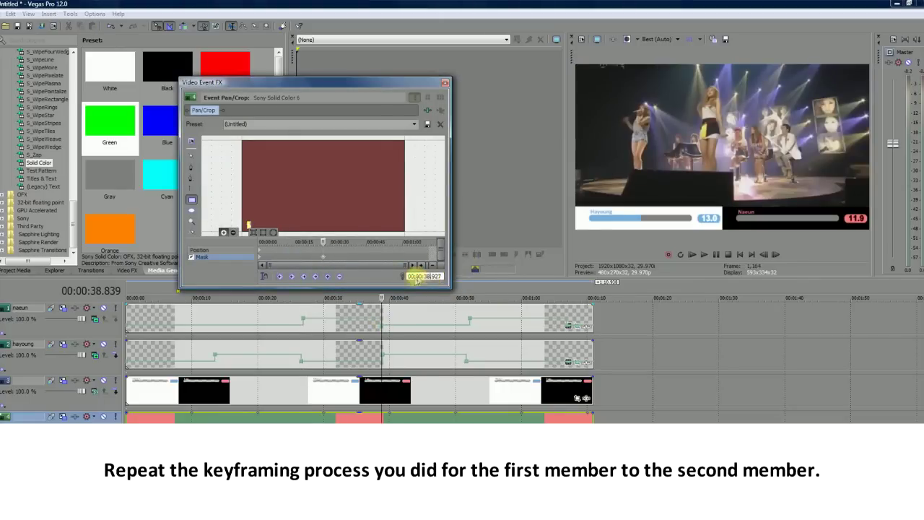
pyautogui.moveTo(249, 232)
pyautogui.mouseDown()
pyautogui.moveTo(241, 229)
pyautogui.moveTo(268, 229)
pyautogui.mouseUp()
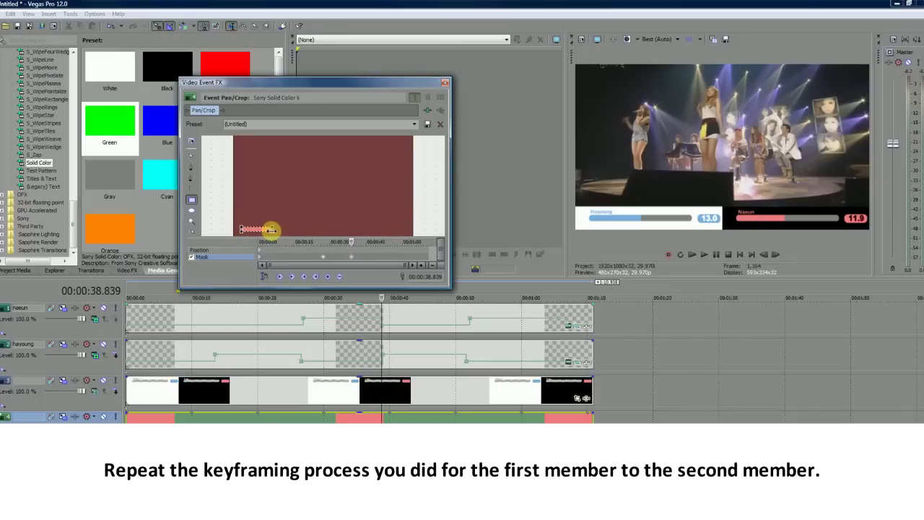
pyautogui.press('Escape')
pyautogui.click(704, 254)
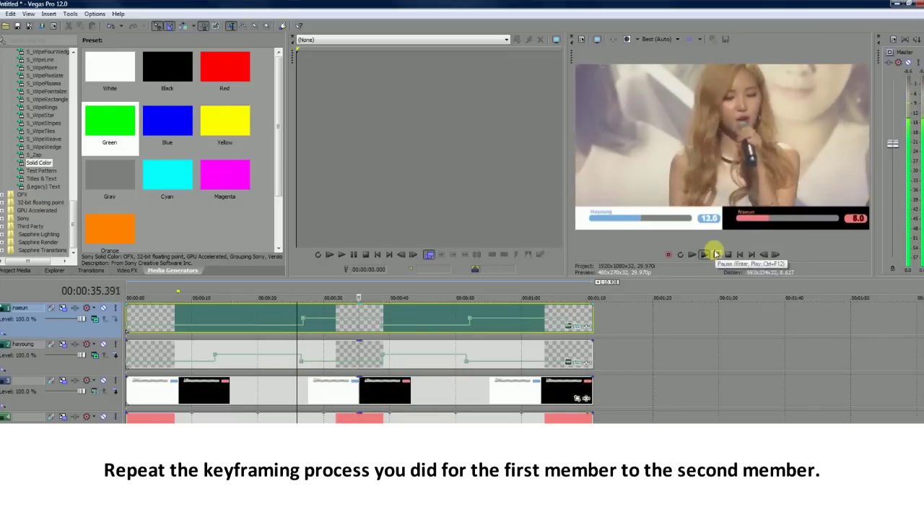
pyautogui.click(714, 254)
# Set the final mask keyframe at 01:06.900 so the bar reaches 26.6, then review playback
pyautogui.click(459, 310)
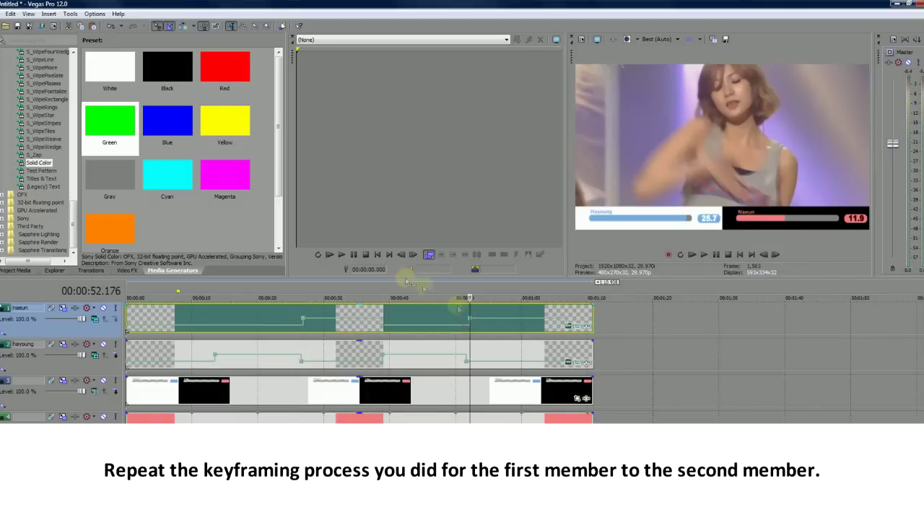
pyautogui.click(408, 327)
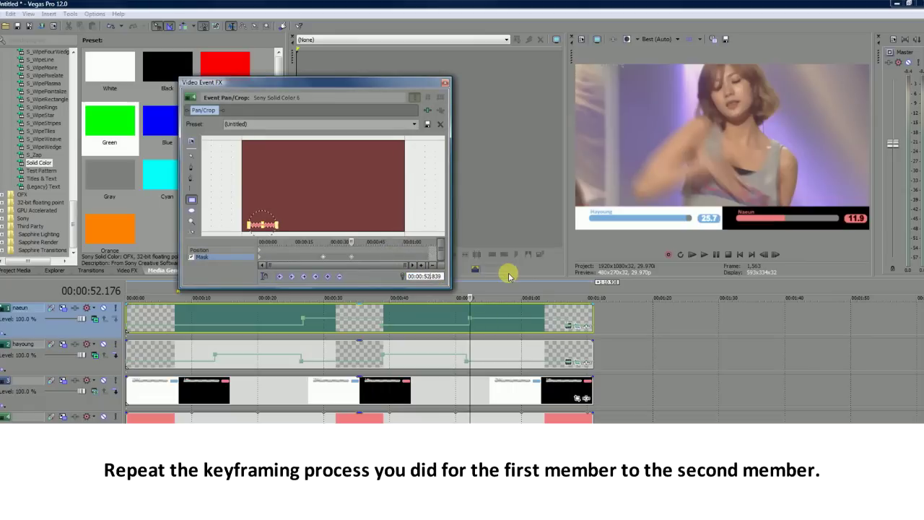
pyautogui.click(541, 318)
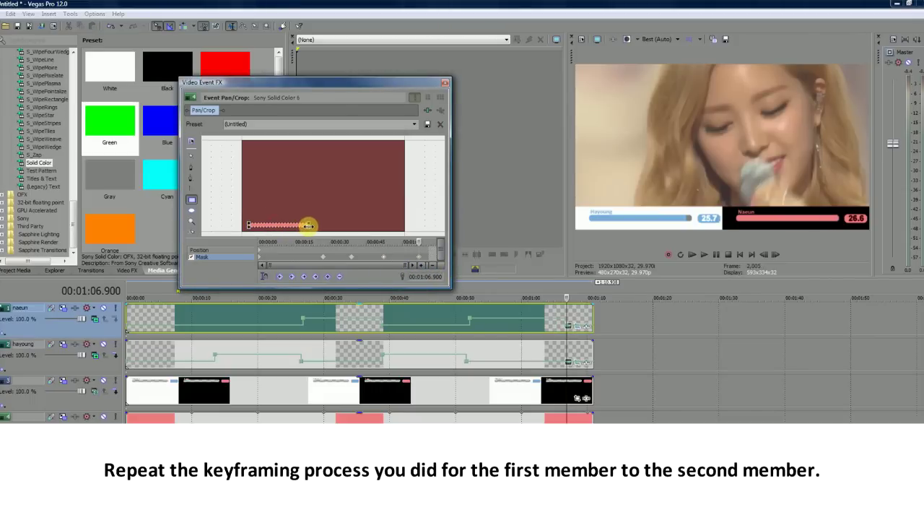
pyautogui.click(445, 82)
pyautogui.click(467, 314)
pyautogui.click(716, 254)
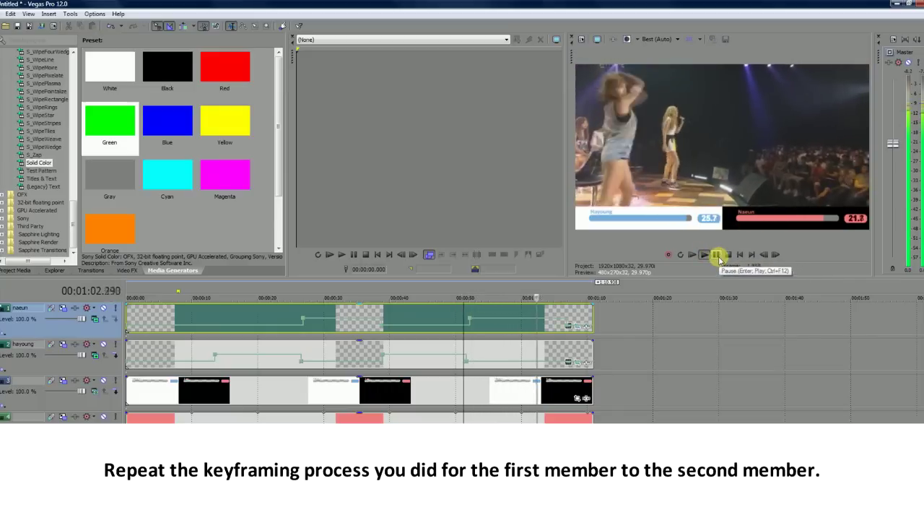
pyautogui.click(715, 256)
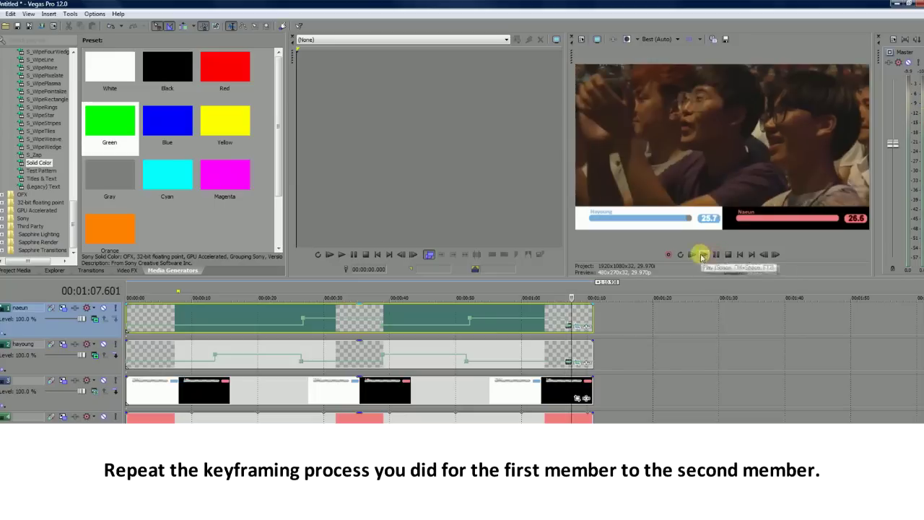
pyautogui.click(126, 270)
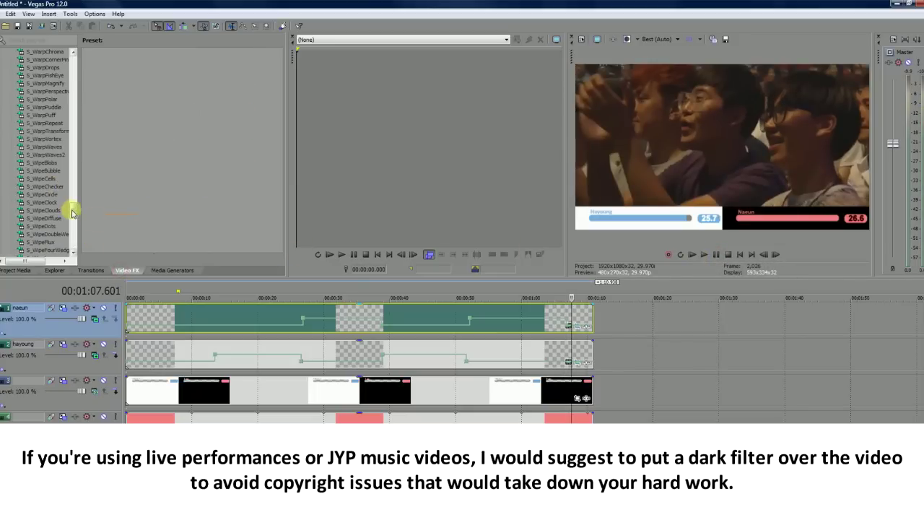
# Drop the Brightness and Contrast Darker, Less Contrast preset onto a timeline event and review its settings
pyautogui.moveTo(72, 210); pyautogui.dragTo(72, 56)
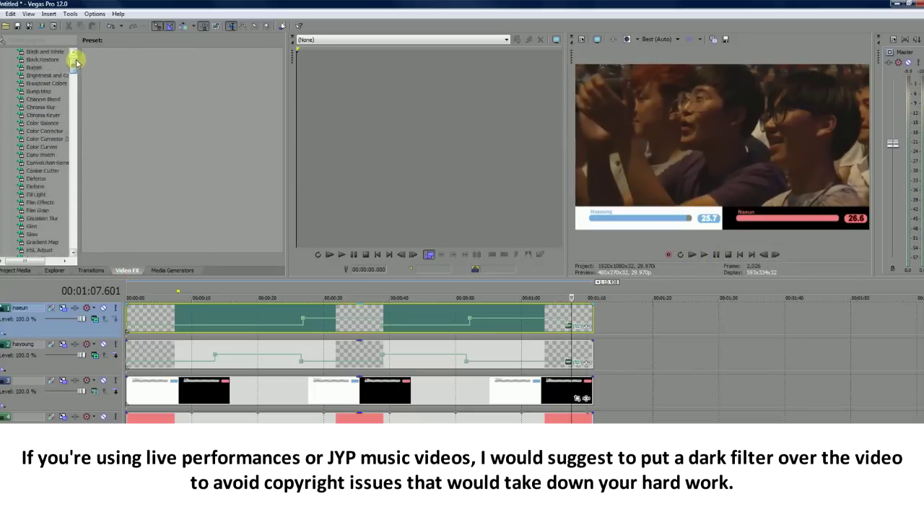
pyautogui.click(56, 75)
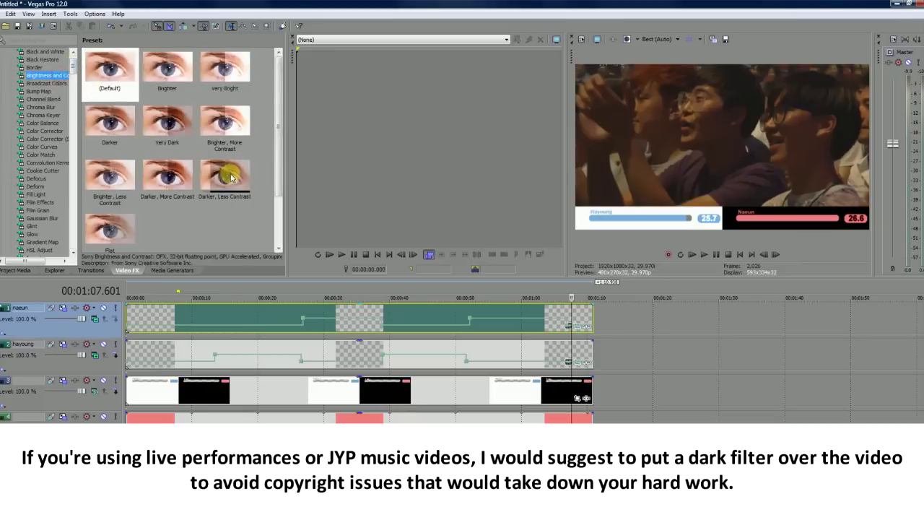
pyautogui.moveTo(227, 176)
pyautogui.mouseDown()
pyautogui.moveTo(691, 376)
pyautogui.moveTo(578, 398)
pyautogui.mouseUp()
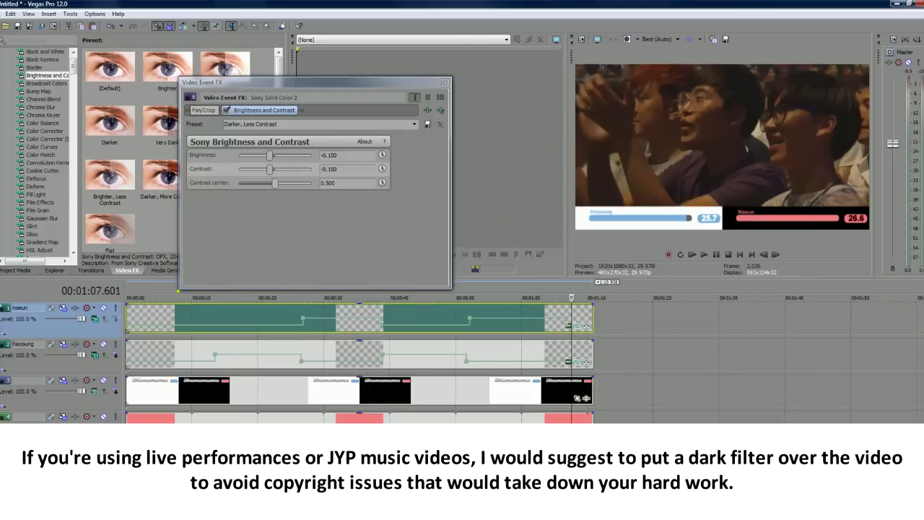
pyautogui.scroll(-1, 913, 318)
pyautogui.scroll(-1, 912, 346)
pyautogui.scroll(-1, 912, 347)
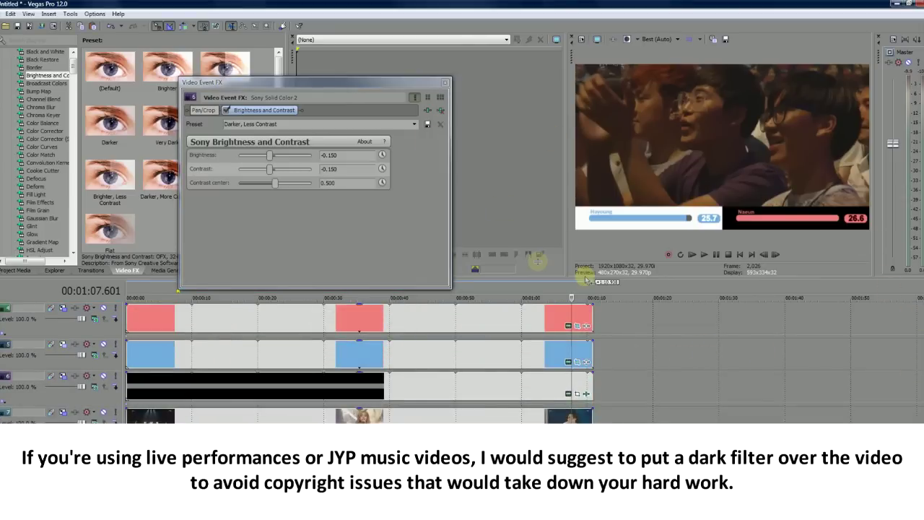
pyautogui.click(445, 82)
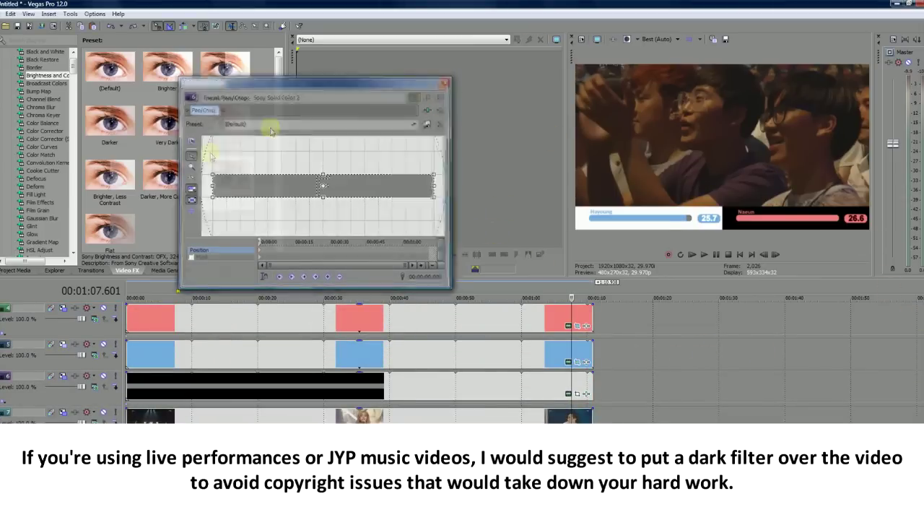
# Apply Darker, Less Contrast (-0.150) to the background performance footage
pyautogui.moveTo(225, 171); pyautogui.dragTo(309, 419)
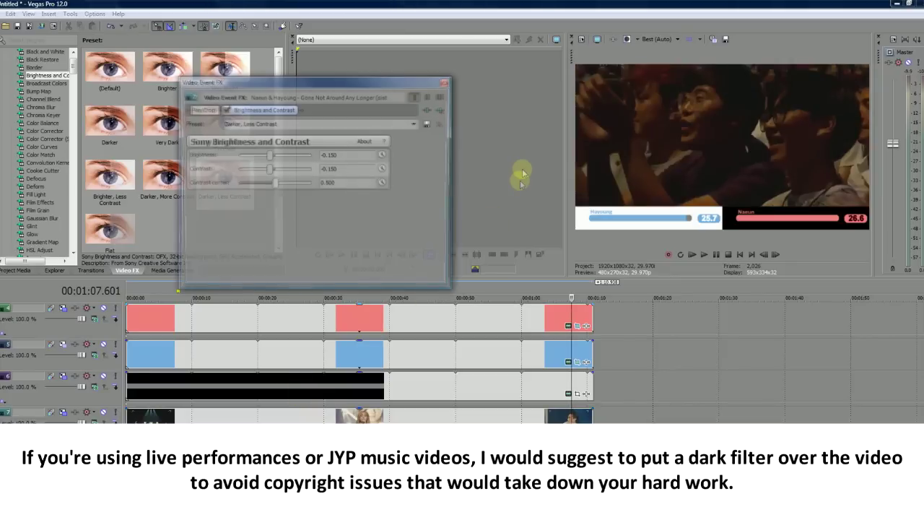
pyautogui.click(445, 82)
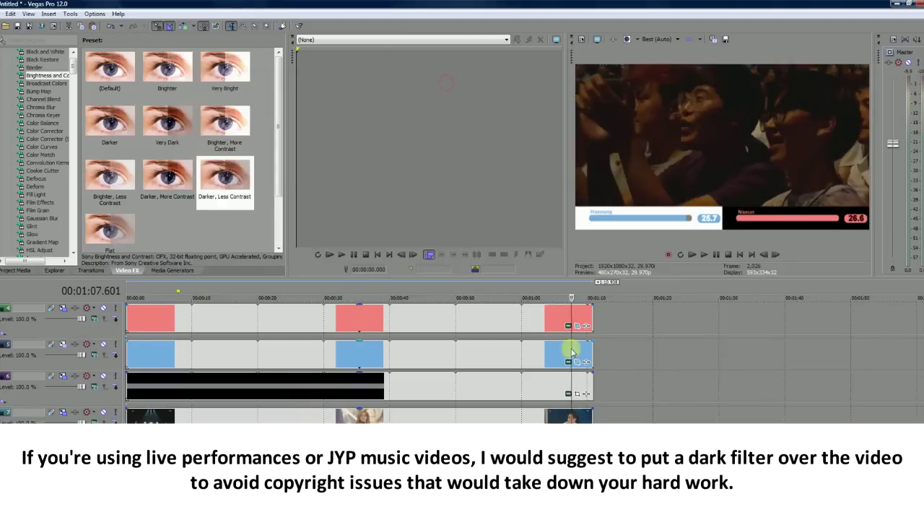
pyautogui.click(127, 378)
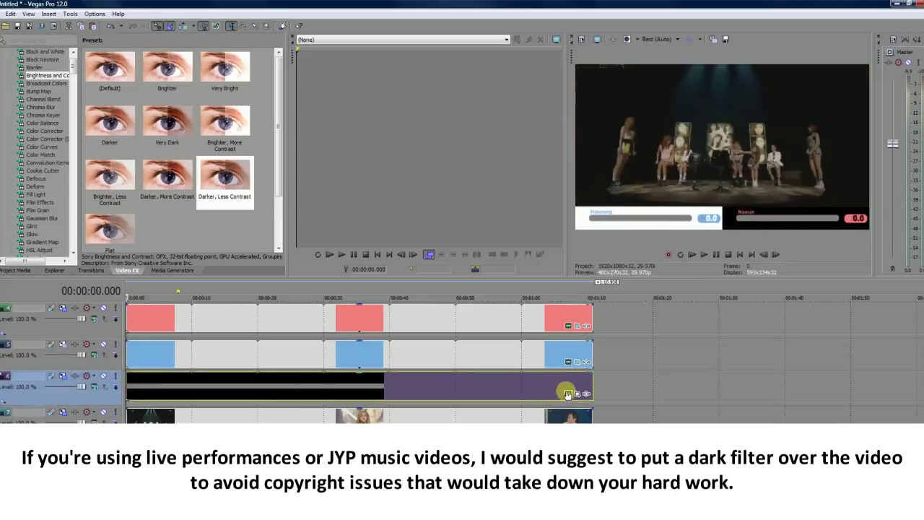
# Recolour the track 6 solid colour base bar to pale pastel pink (0.97, 0.88, 0.84)
pyautogui.click(569, 393)
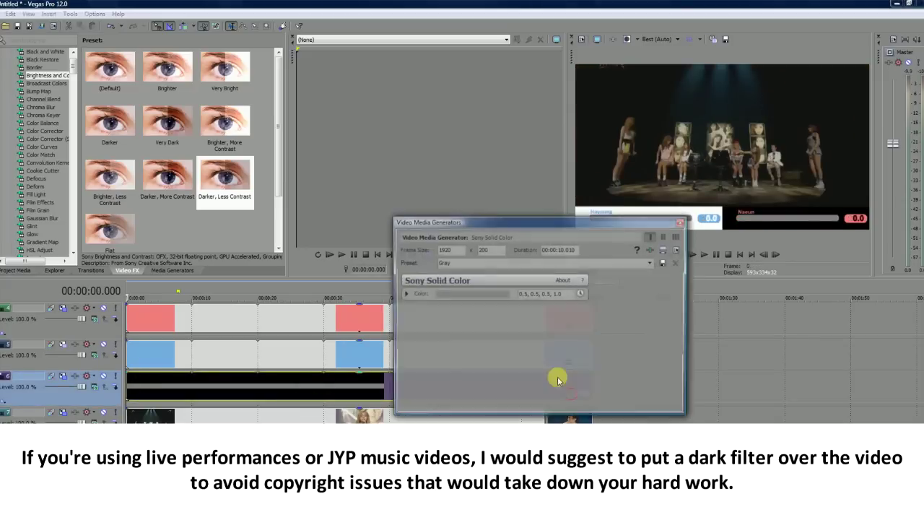
pyautogui.click(495, 294)
pyautogui.click(473, 323)
pyautogui.click(497, 324)
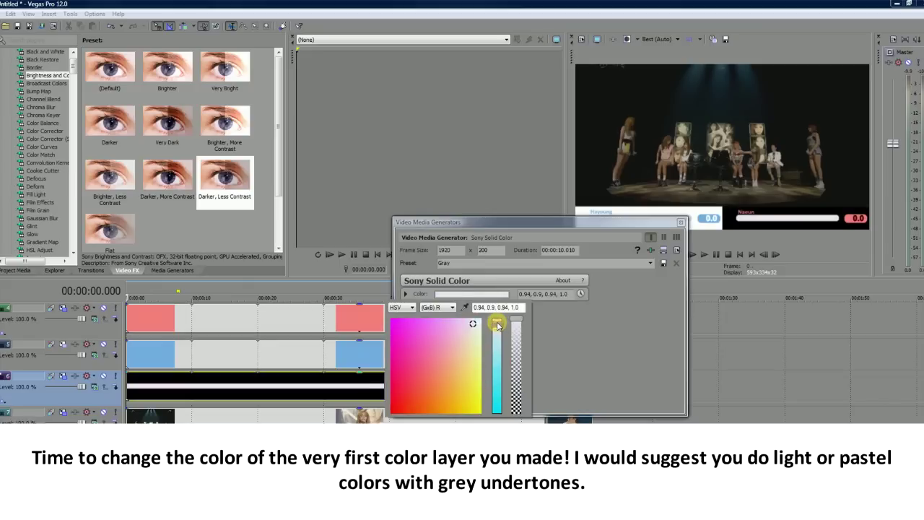
pyautogui.click(476, 322)
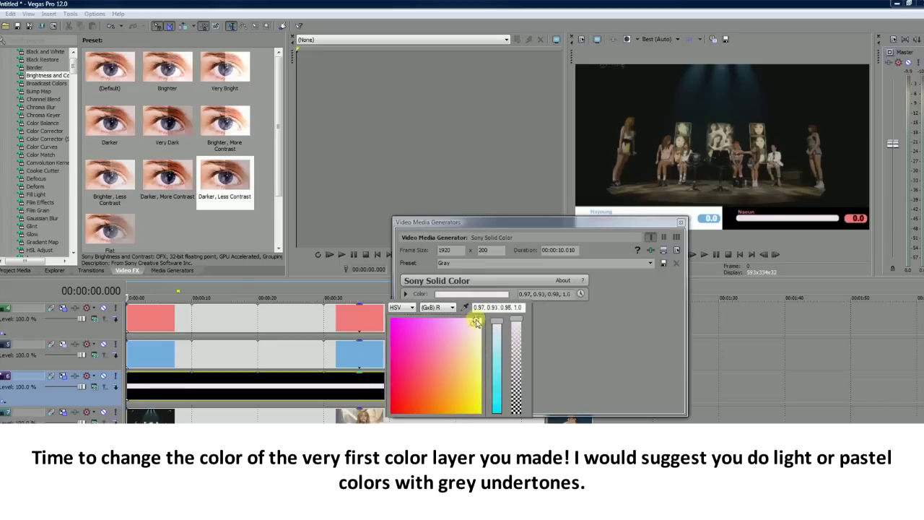
pyautogui.moveTo(478, 318); pyautogui.dragTo(484, 321)
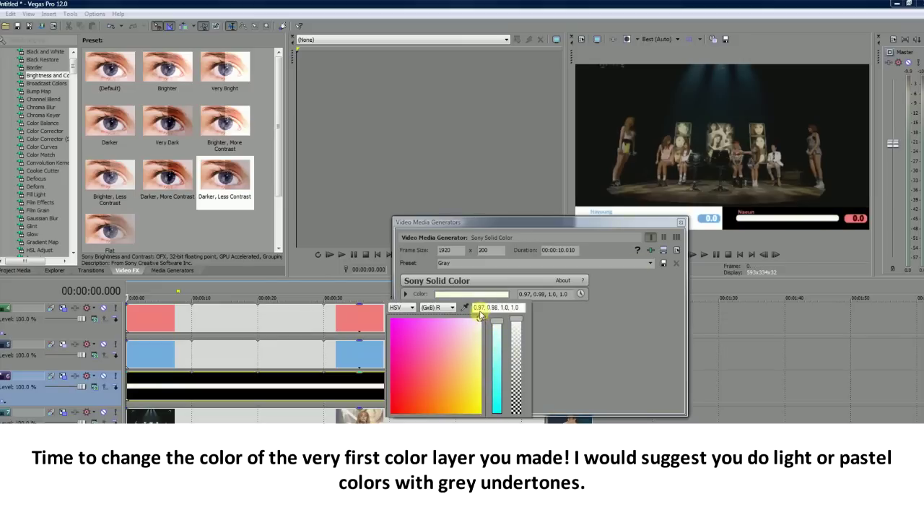
pyautogui.moveTo(467, 334); pyautogui.dragTo(470, 333)
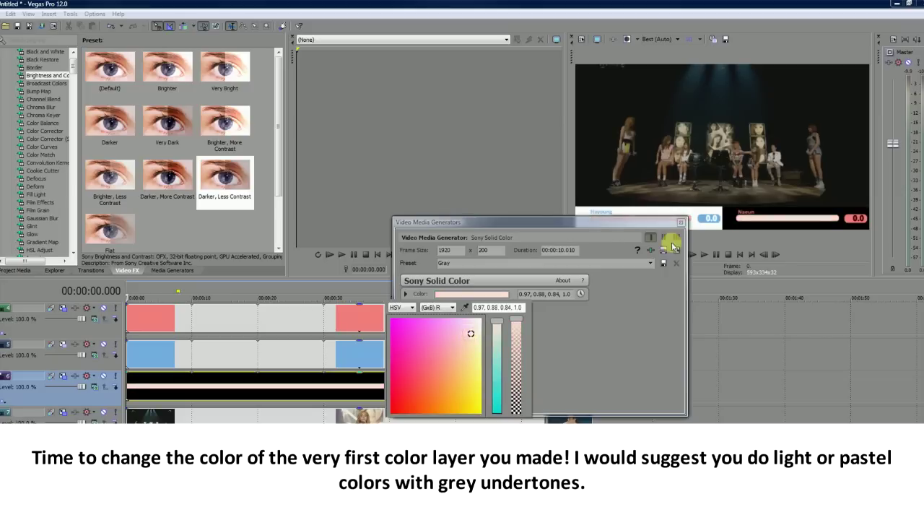
pyautogui.click(682, 223)
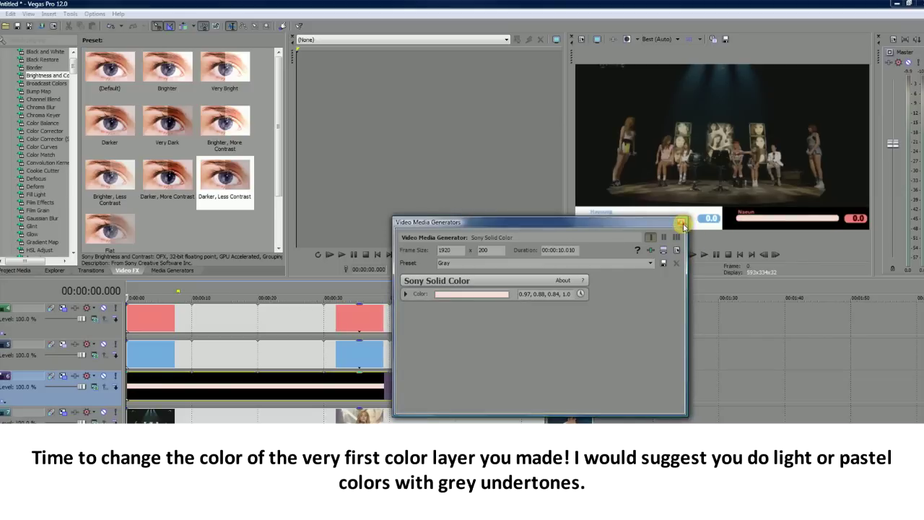
pyautogui.click(682, 224)
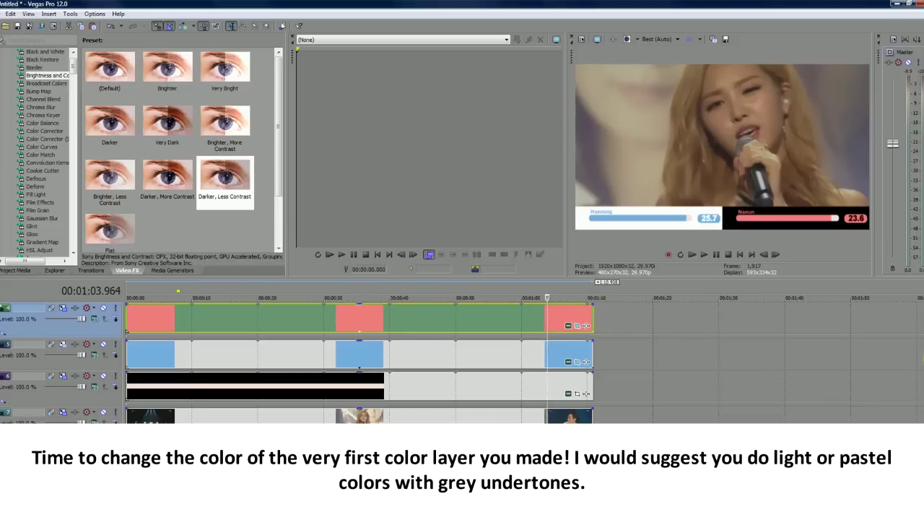
pyautogui.scroll(2, 920, 325)
pyautogui.scroll(1, 920, 325)
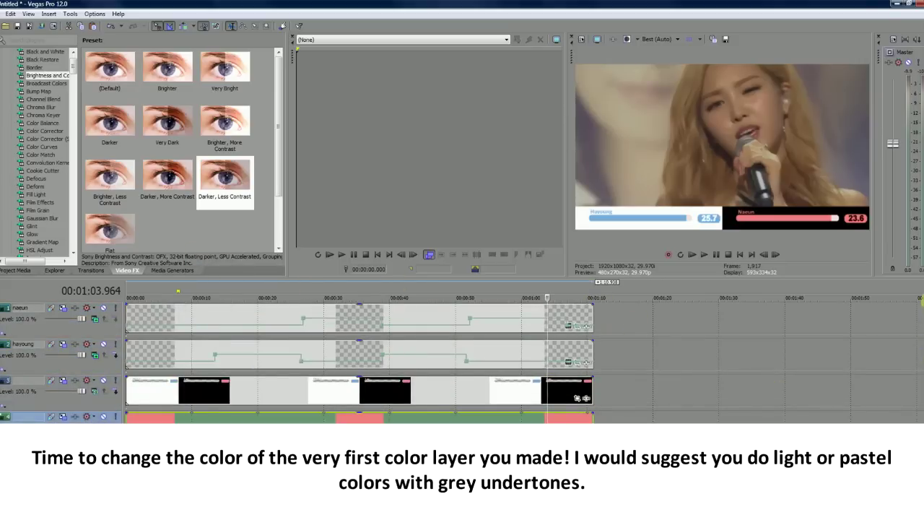